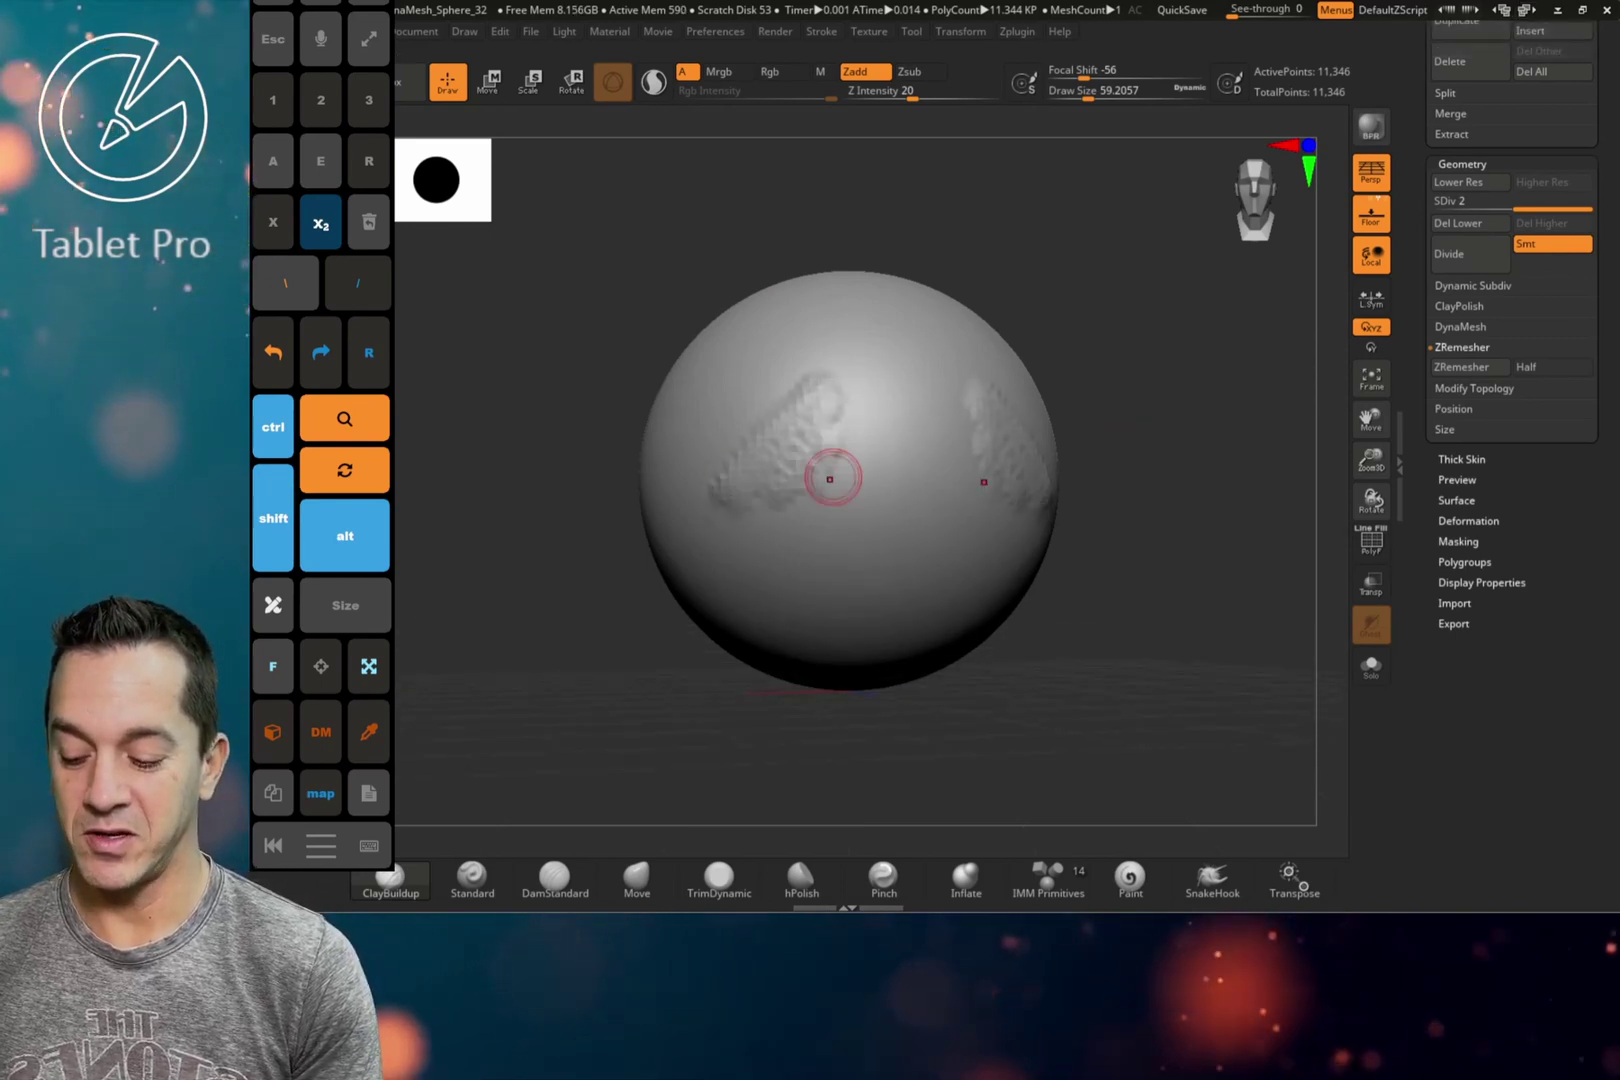
- Subdivide the sphere to level 3 and carve parallel diagonal grooves over the raised patches with the ClayBuildup brush in subtract mode
{"action": "left_click_drag", "start_coordinate": [975, 270], "coordinate": [1045, 304]}
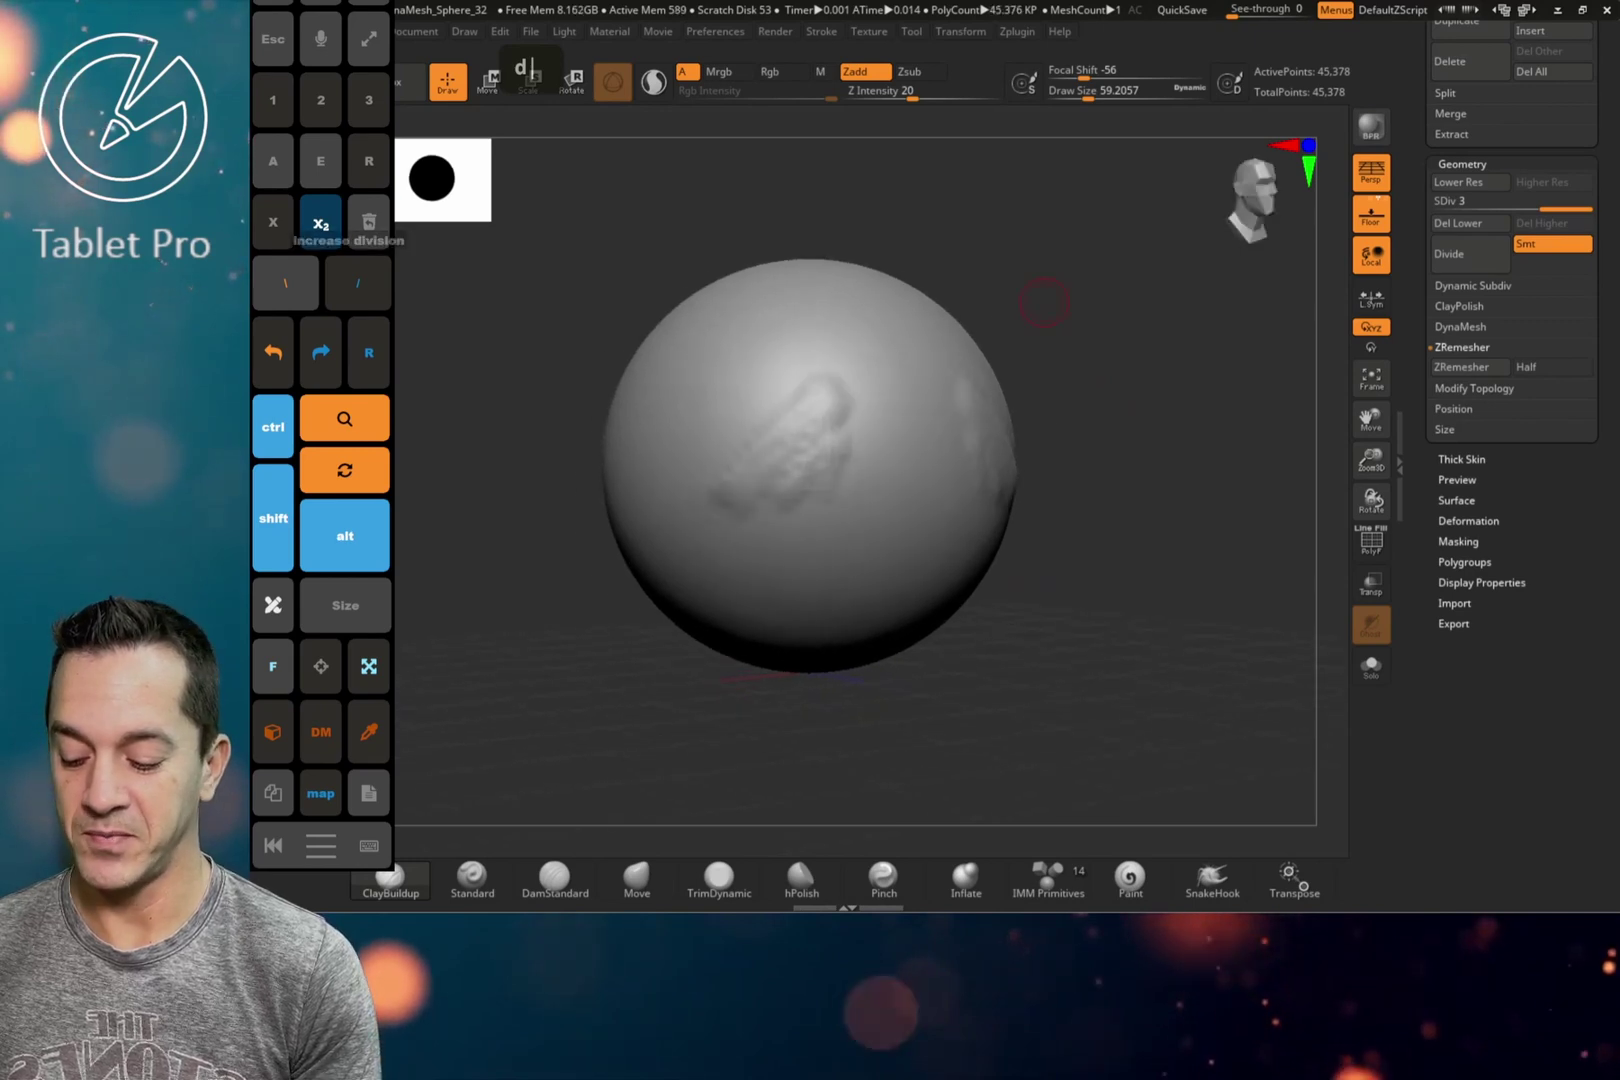
{"action": "key", "text": "alt"}
{"action": "mouse_move", "coordinate": [834, 401]}
{"action": "left_mouse_down", "text": "alt"}
{"action": "mouse_move", "coordinate": [756, 497]}
{"action": "mouse_move", "coordinate": [772, 511]}
{"action": "left_mouse_up", "text": "alt"}
{"action": "mouse_move", "coordinate": [868, 428]}
{"action": "left_mouse_down", "text": "alt"}
{"action": "mouse_move", "coordinate": [797, 508]}
{"action": "mouse_move", "coordinate": [812, 535]}
{"action": "left_mouse_up", "text": "alt"}
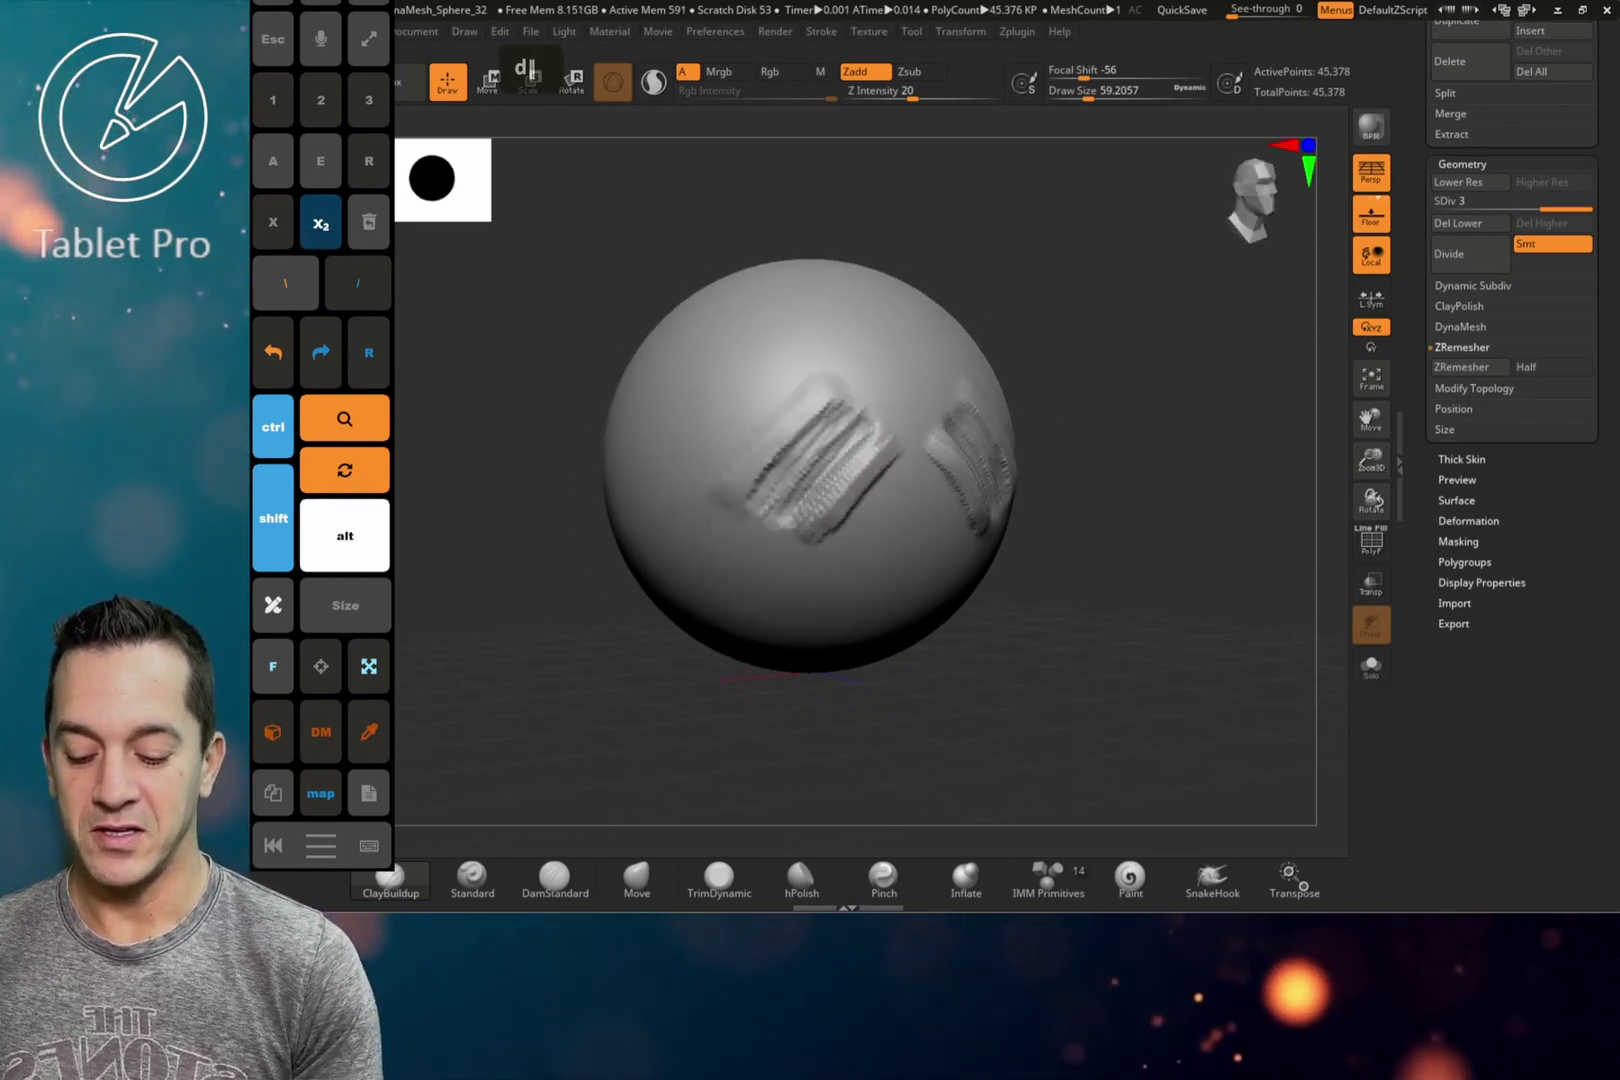
{"action": "left_click_drag", "start_coordinate": [897, 446], "coordinate": [812, 542], "text": "alt"}
{"action": "key", "text": "alt"}
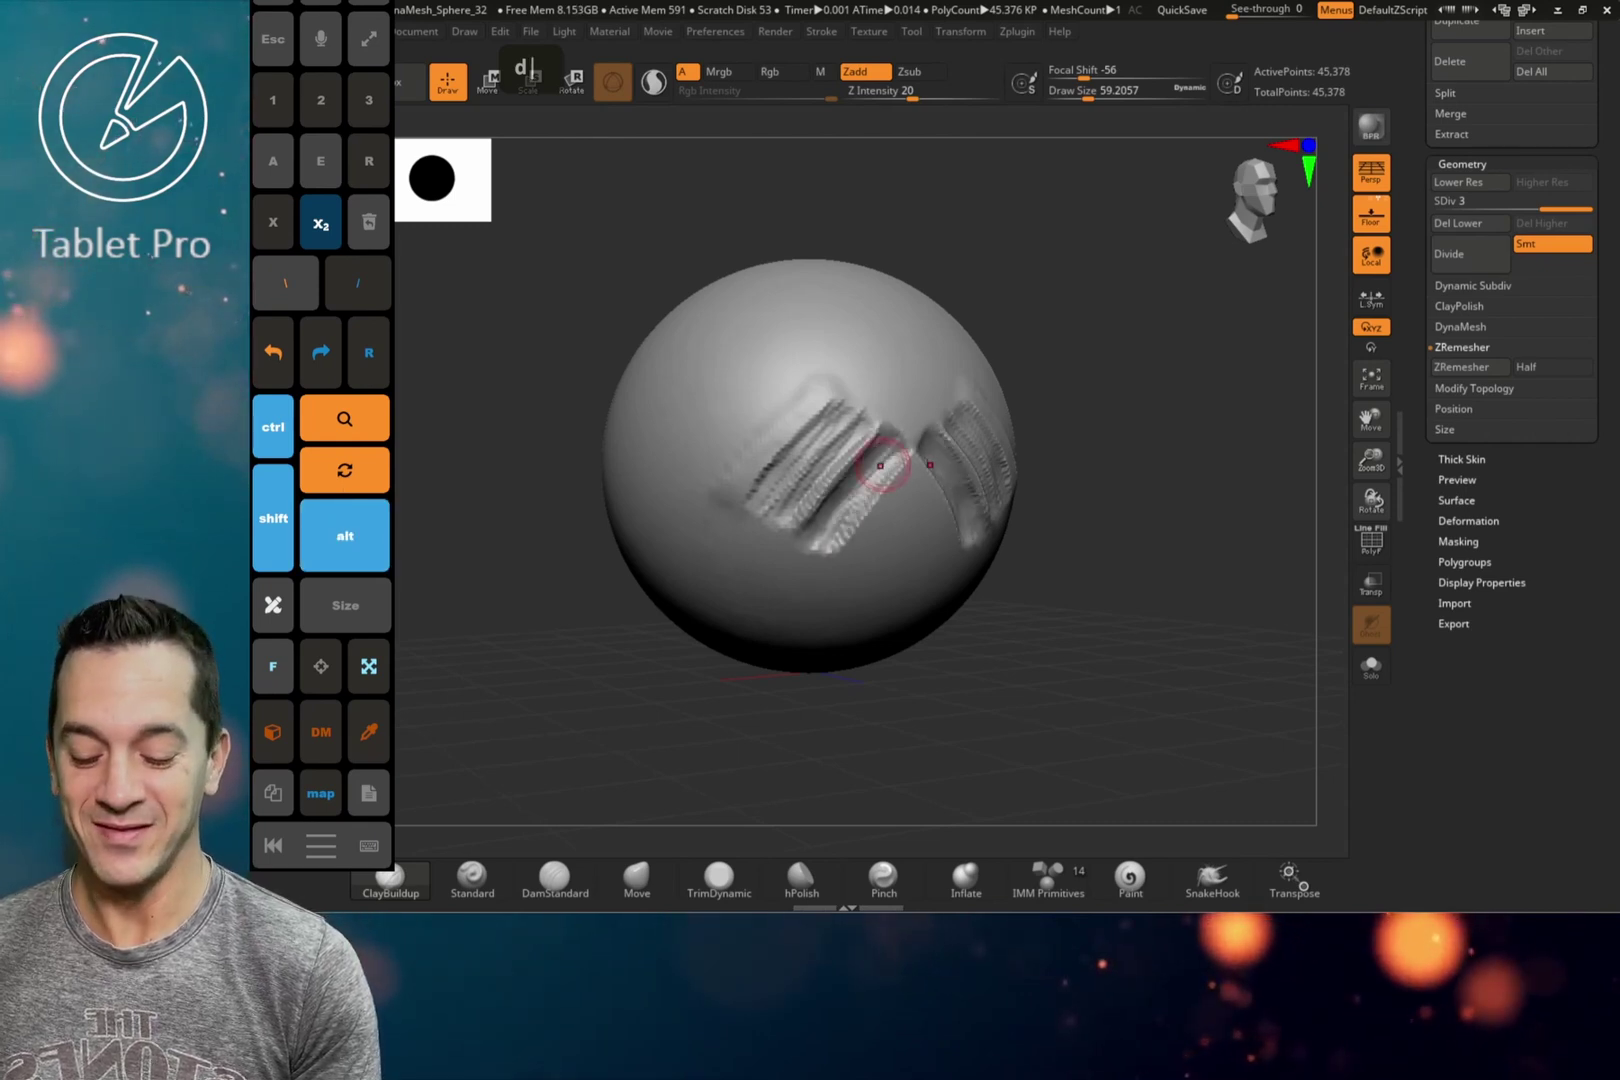
- Carve down the ridges of the diagonal patch with repeated subtractive ClayBuildup strokes
{"action": "mouse_move", "coordinate": [1042, 424]}
{"action": "left_mouse_down", "text": "alt"}
{"action": "mouse_move", "coordinate": [879, 463]}
{"action": "mouse_move", "coordinate": [975, 450]}
{"action": "mouse_move", "coordinate": [931, 449]}
{"action": "mouse_move", "coordinate": [1076, 392]}
{"action": "left_mouse_up", "text": "alt"}
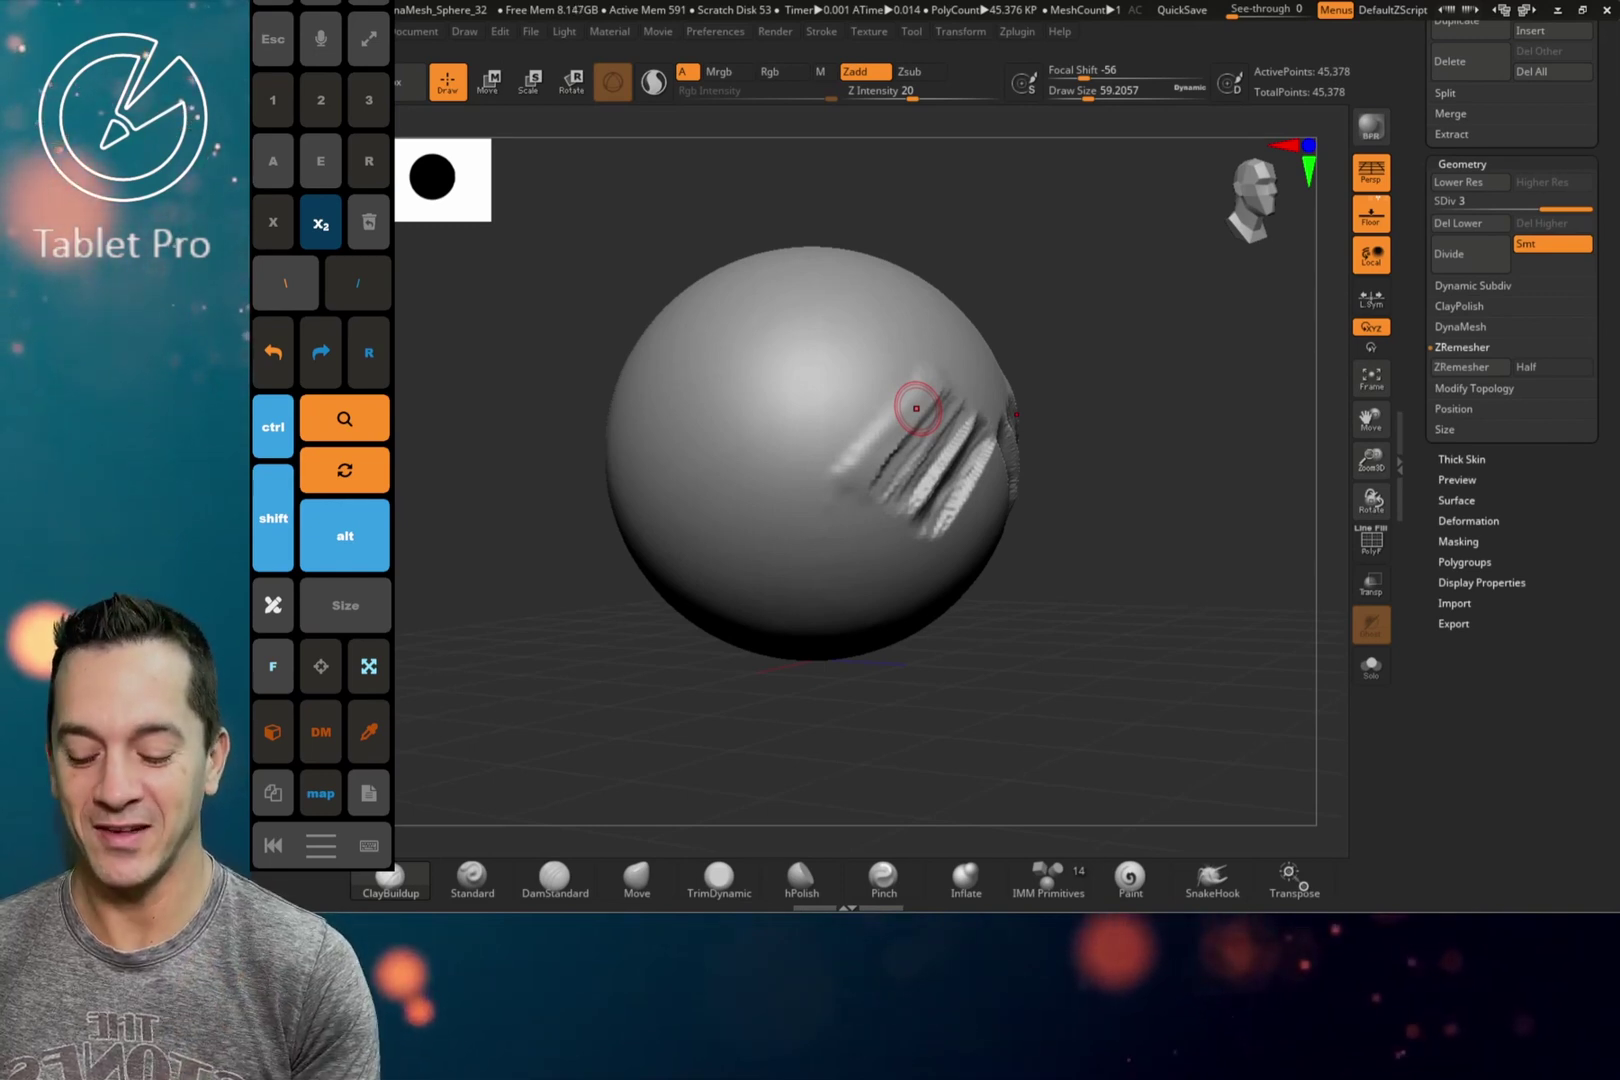
{"action": "key", "text": "alt"}
{"action": "mouse_move", "coordinate": [862, 500]}
{"action": "left_mouse_down", "text": "alt"}
{"action": "mouse_move", "coordinate": [950, 412]}
{"action": "mouse_move", "coordinate": [962, 425]}
{"action": "left_mouse_up", "text": "alt"}
{"action": "left_click_drag", "start_coordinate": [900, 525], "coordinate": [975, 435], "text": "alt"}
{"action": "left_click_drag", "start_coordinate": [932, 515], "coordinate": [982, 440], "text": "alt"}
{"action": "left_click_drag", "start_coordinate": [945, 515], "coordinate": [992, 448], "text": "alt"}
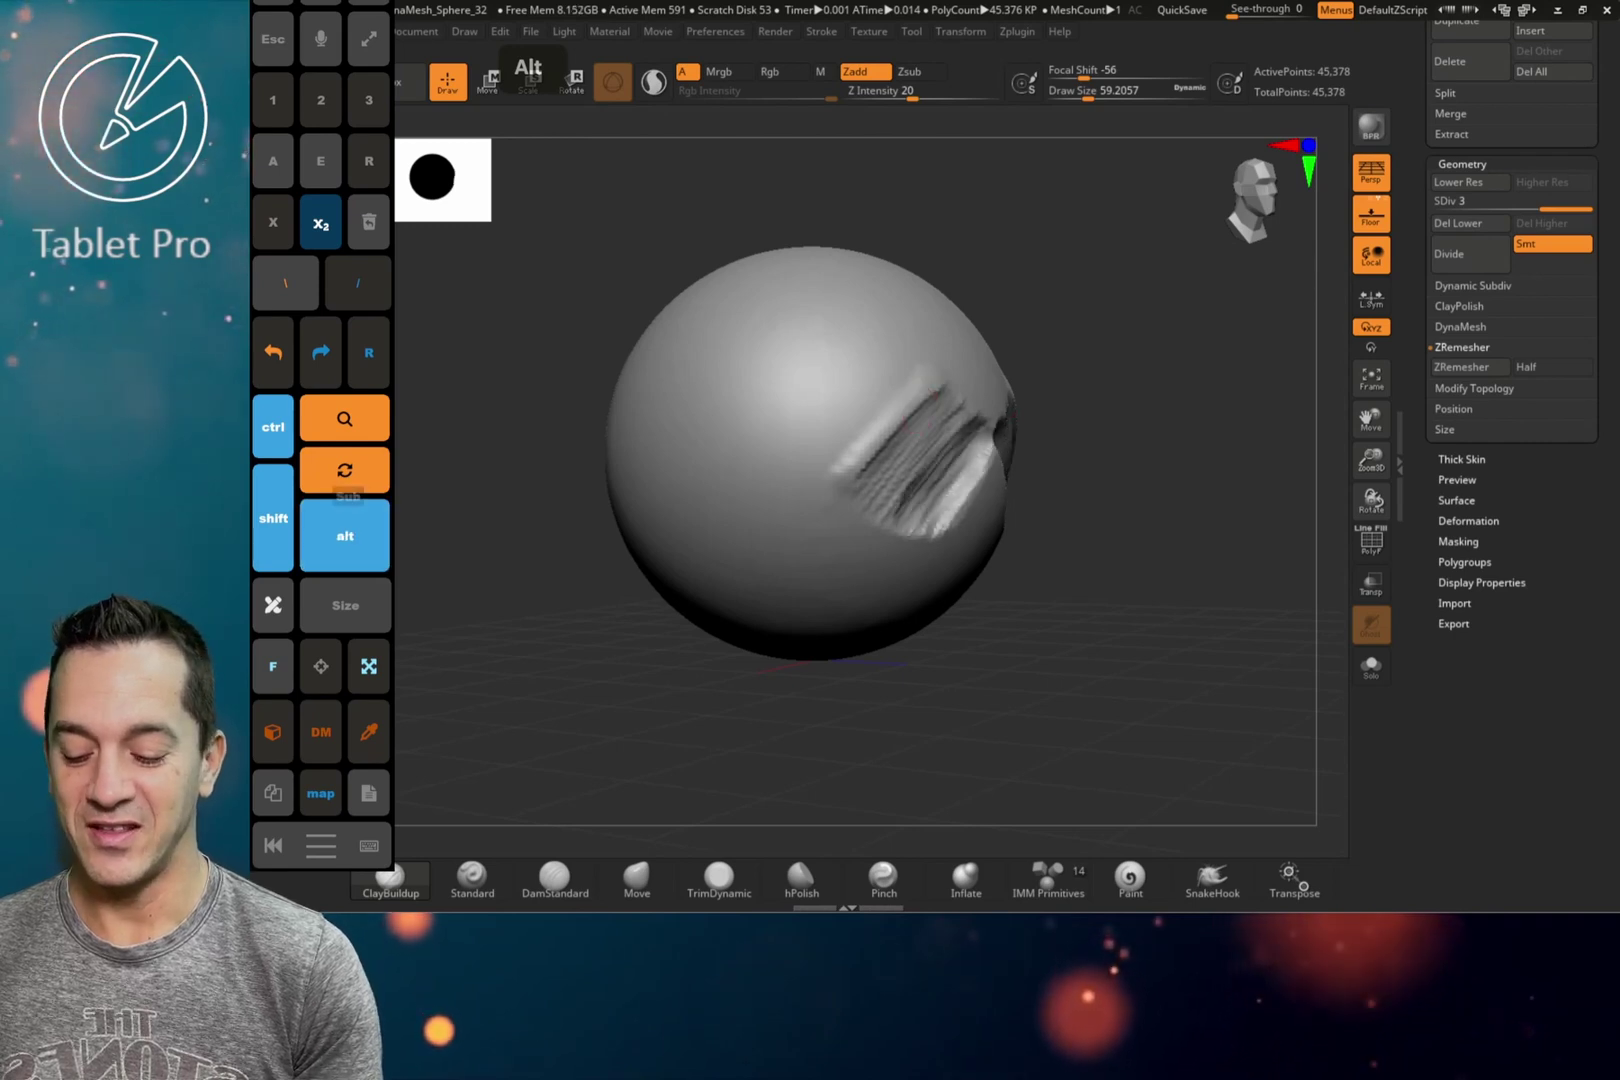
- Build the carved patch back up with more diagonal ClayBuildup strokes, following it from the front of the sphere
{"action": "left_click_drag", "start_coordinate": [885, 505], "coordinate": [940, 430]}
{"action": "left_click_drag", "start_coordinate": [900, 510], "coordinate": [945, 425]}
{"action": "right_click_drag", "start_coordinate": [939, 513], "coordinate": [822, 490]}
{"action": "mouse_move", "coordinate": [914, 483]}
{"action": "left_mouse_down", "text": "alt"}
{"action": "mouse_move", "coordinate": [951, 446]}
{"action": "mouse_move", "coordinate": [998, 445]}
{"action": "mouse_move", "coordinate": [960, 450]}
{"action": "left_mouse_up", "text": "alt"}
{"action": "left_click_drag", "start_coordinate": [925, 520], "coordinate": [988, 440]}
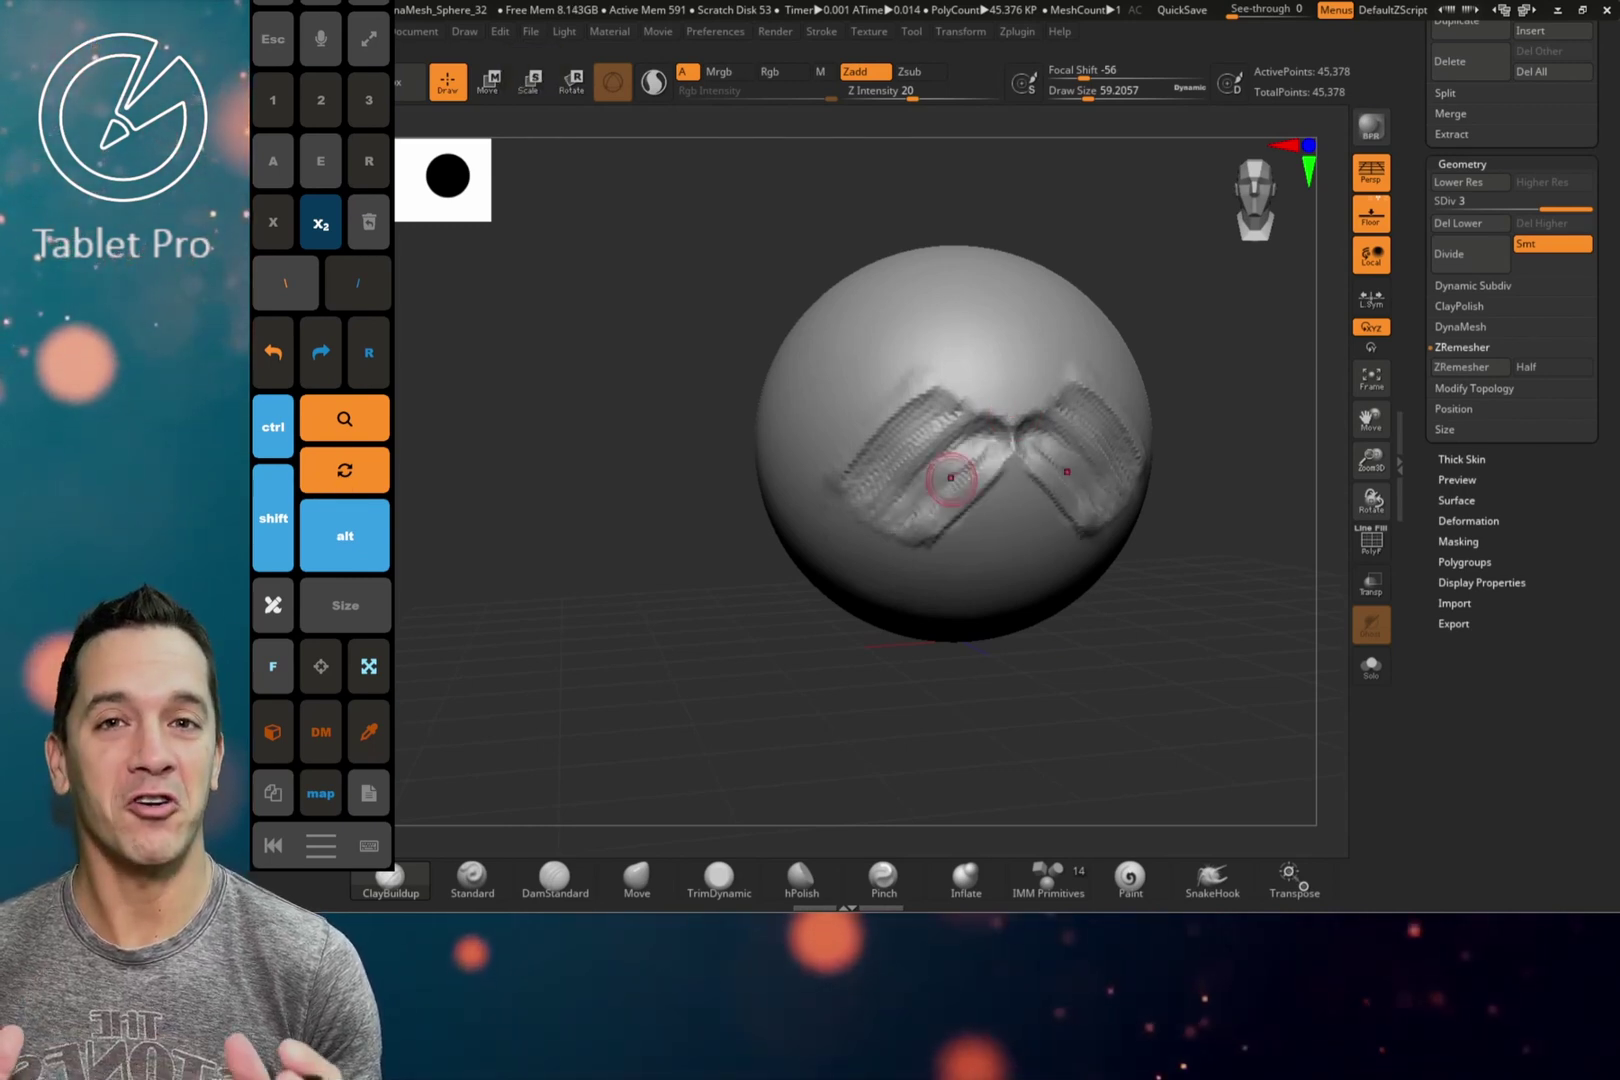
- Subdivide the mesh to level 4 and add mirrored diagonal ClayBuildup strokes below the point where the patches meet
{"action": "mouse_move", "coordinate": [1225, 398]}
{"action": "left_mouse_down"}
{"action": "mouse_move", "coordinate": [1170, 352]}
{"action": "mouse_move", "coordinate": [995, 344]}
{"action": "mouse_move", "coordinate": [1168, 351]}
{"action": "left_mouse_up"}
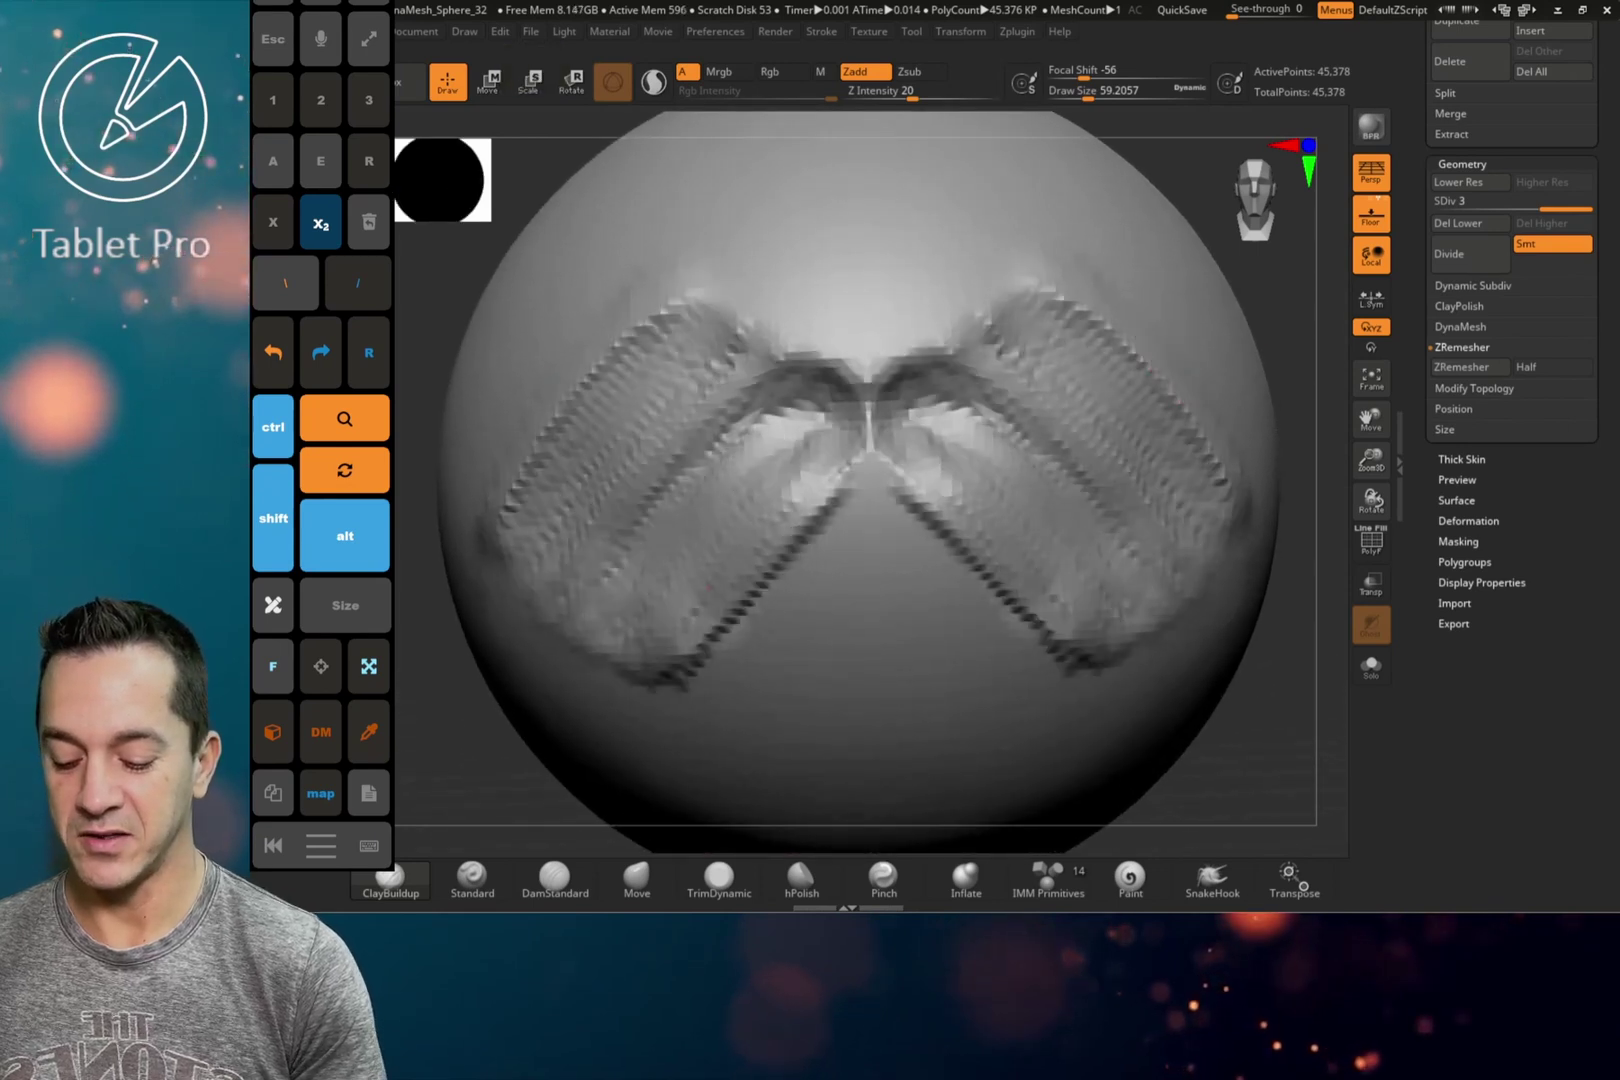
{"action": "left_click", "coordinate": [321, 224]}
{"action": "mouse_move", "coordinate": [840, 500]}
{"action": "left_mouse_down"}
{"action": "mouse_move", "coordinate": [735, 640]}
{"action": "mouse_move", "coordinate": [755, 655]}
{"action": "left_mouse_up"}
{"action": "left_click_drag", "start_coordinate": [856, 530], "coordinate": [790, 665]}
{"action": "left_click_drag", "start_coordinate": [866, 580], "coordinate": [830, 655]}
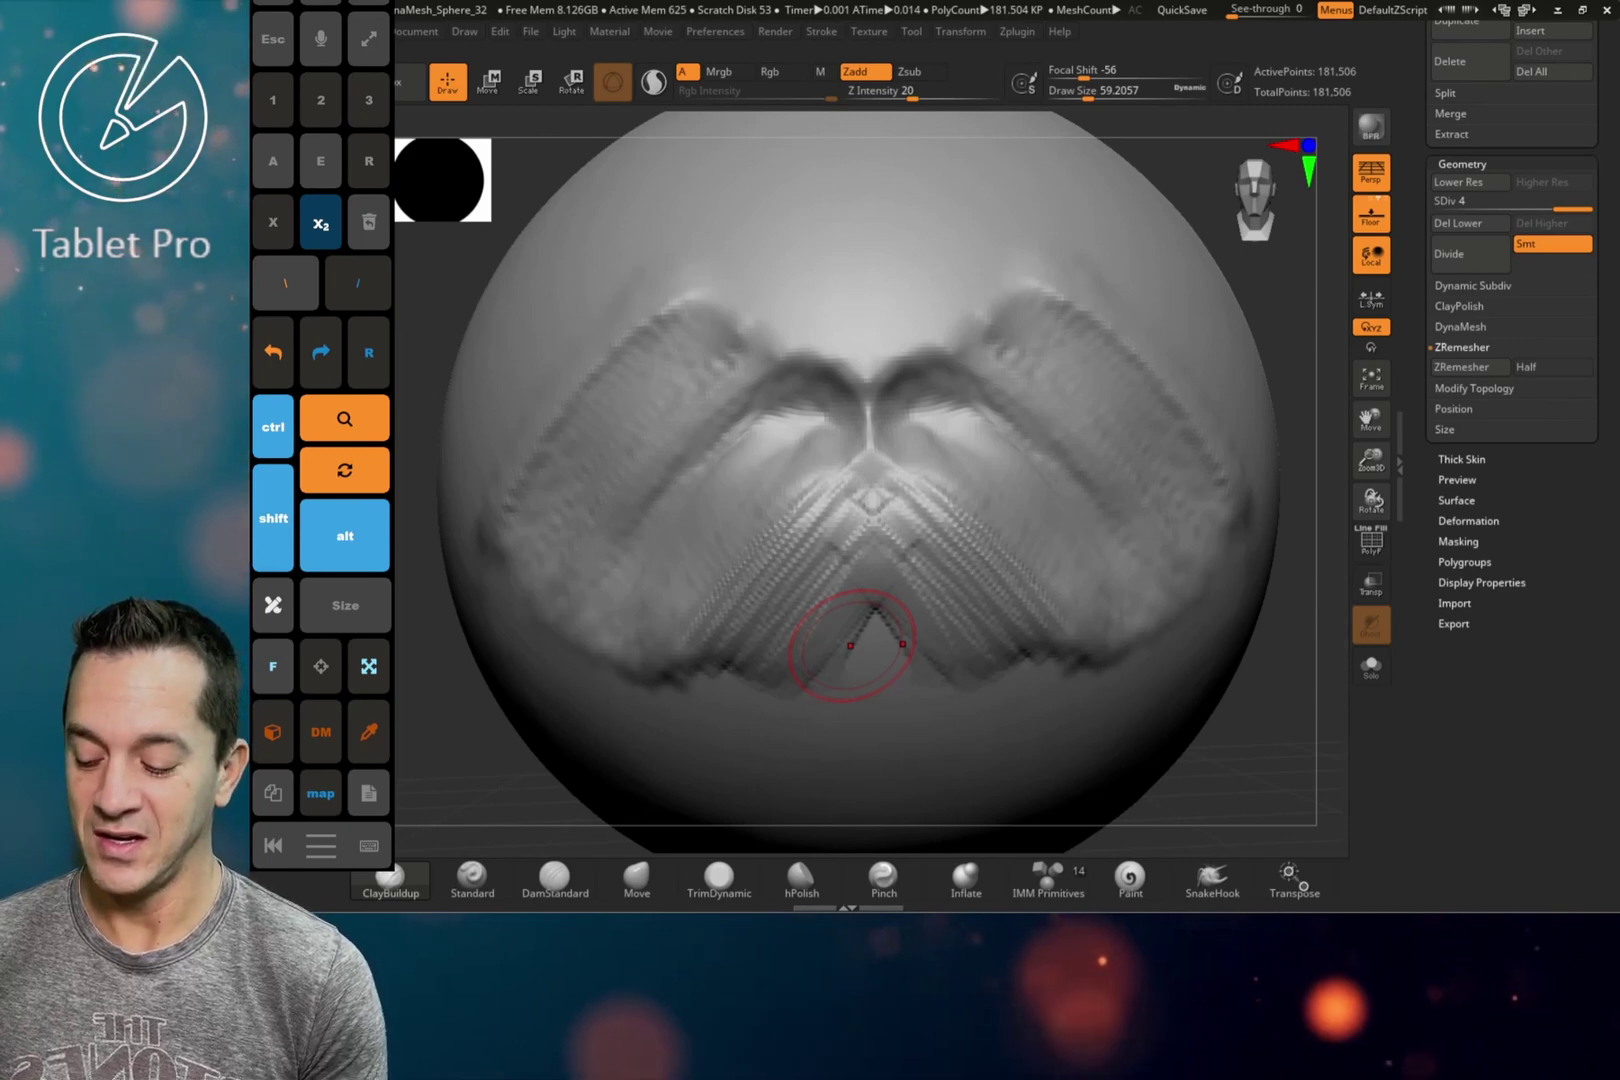
- Select the IMM Primitives brush and try to insert a sphere on the subdivided mesh
{"action": "key", "text": "b"}
{"action": "key", "text": "i"}
{"action": "key", "text": "n"}
{"action": "key", "text": "b"}
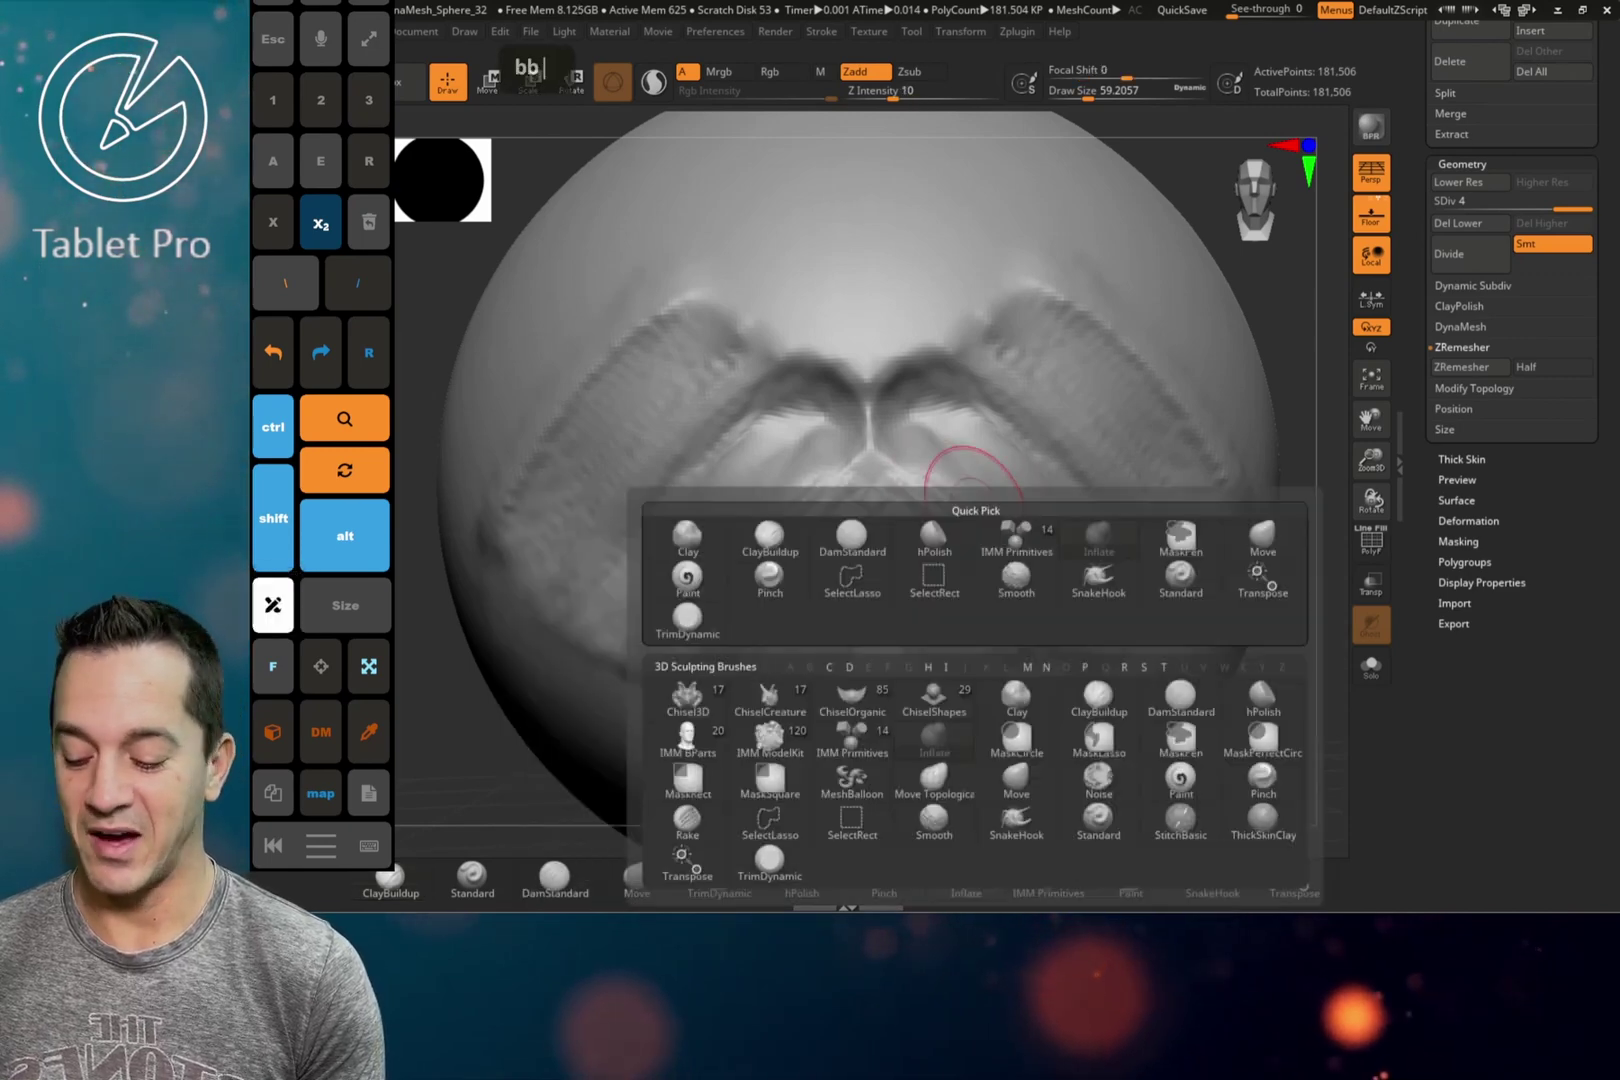
{"action": "left_click", "coordinate": [1017, 535]}
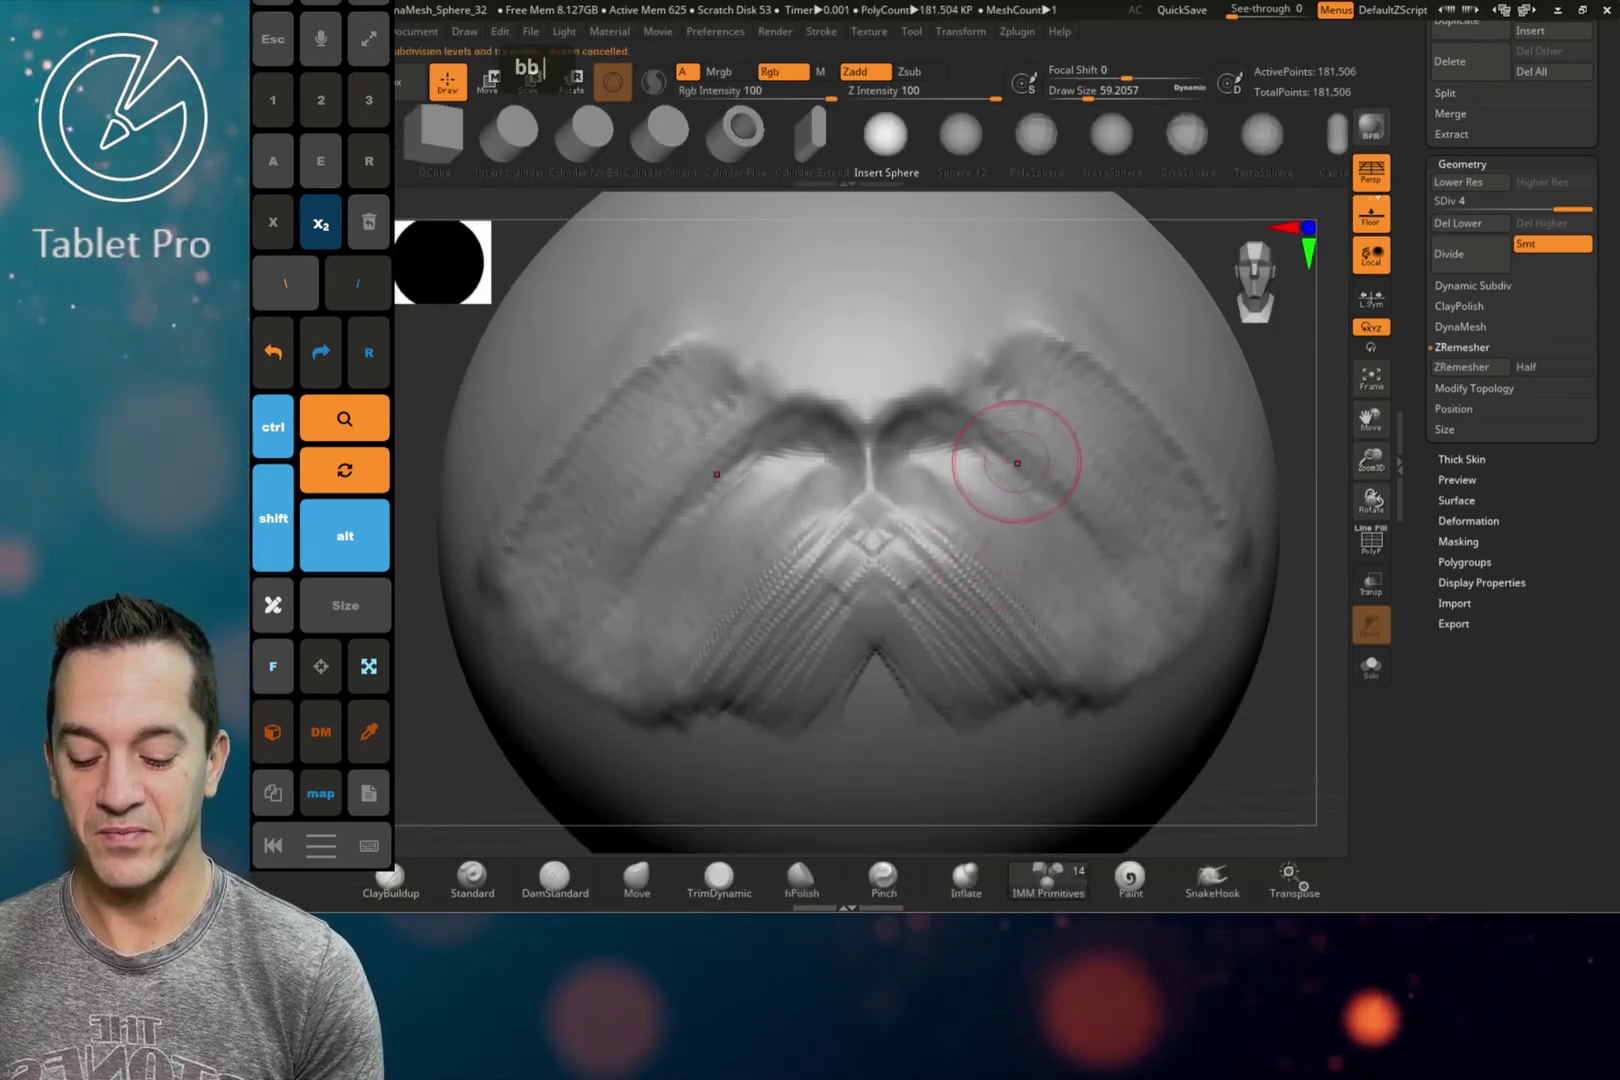
{"action": "left_click", "coordinate": [1012, 463]}
- Convert the mesh to DynaMesh at resolution 32 and insert a mirrored pair of spheres as eyes
{"action": "key", "text": "ctrl+d"}
{"action": "key", "text": "ctrl+shift+d"}
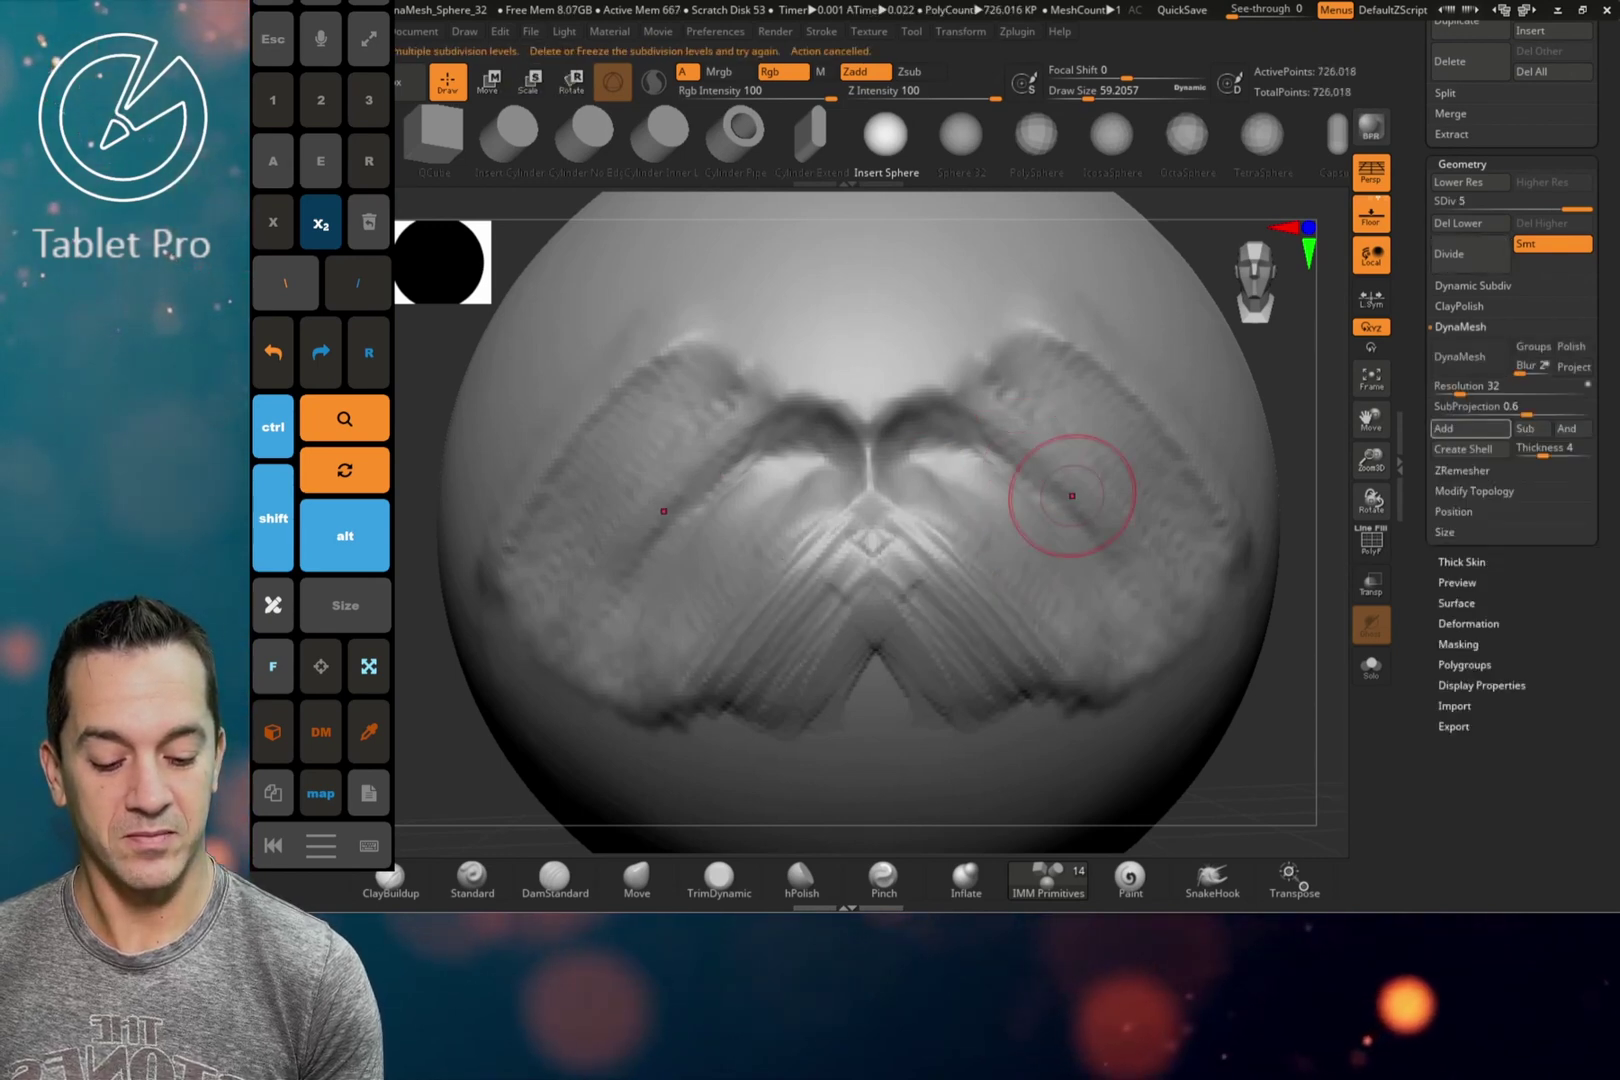
{"action": "mouse_move", "coordinate": [1080, 476]}
{"action": "left_mouse_down"}
{"action": "mouse_move", "coordinate": [1080, 522]}
{"action": "mouse_move", "coordinate": [1139, 531]}
{"action": "left_mouse_up"}
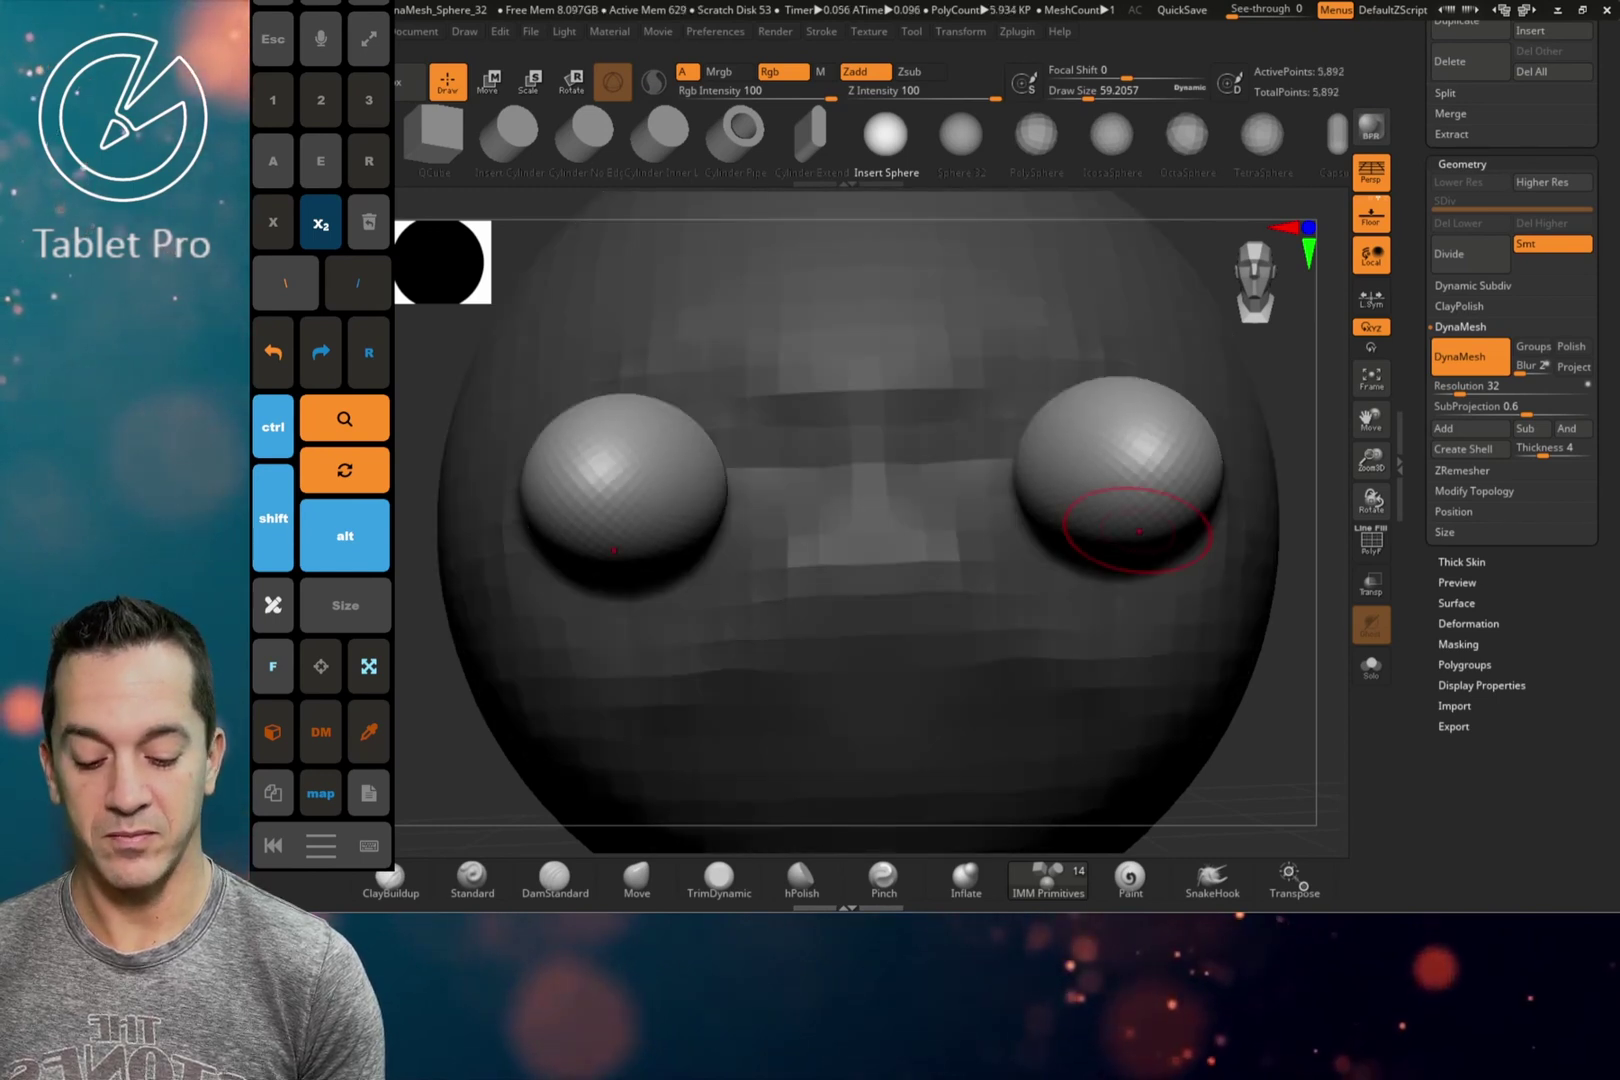
- Move the eye spheres closer to the centre of the face, clear the mask and return to Draw mode
{"action": "key", "text": "w"}
{"action": "left_click_drag", "start_coordinate": [1083, 474], "coordinate": [1043, 477]}
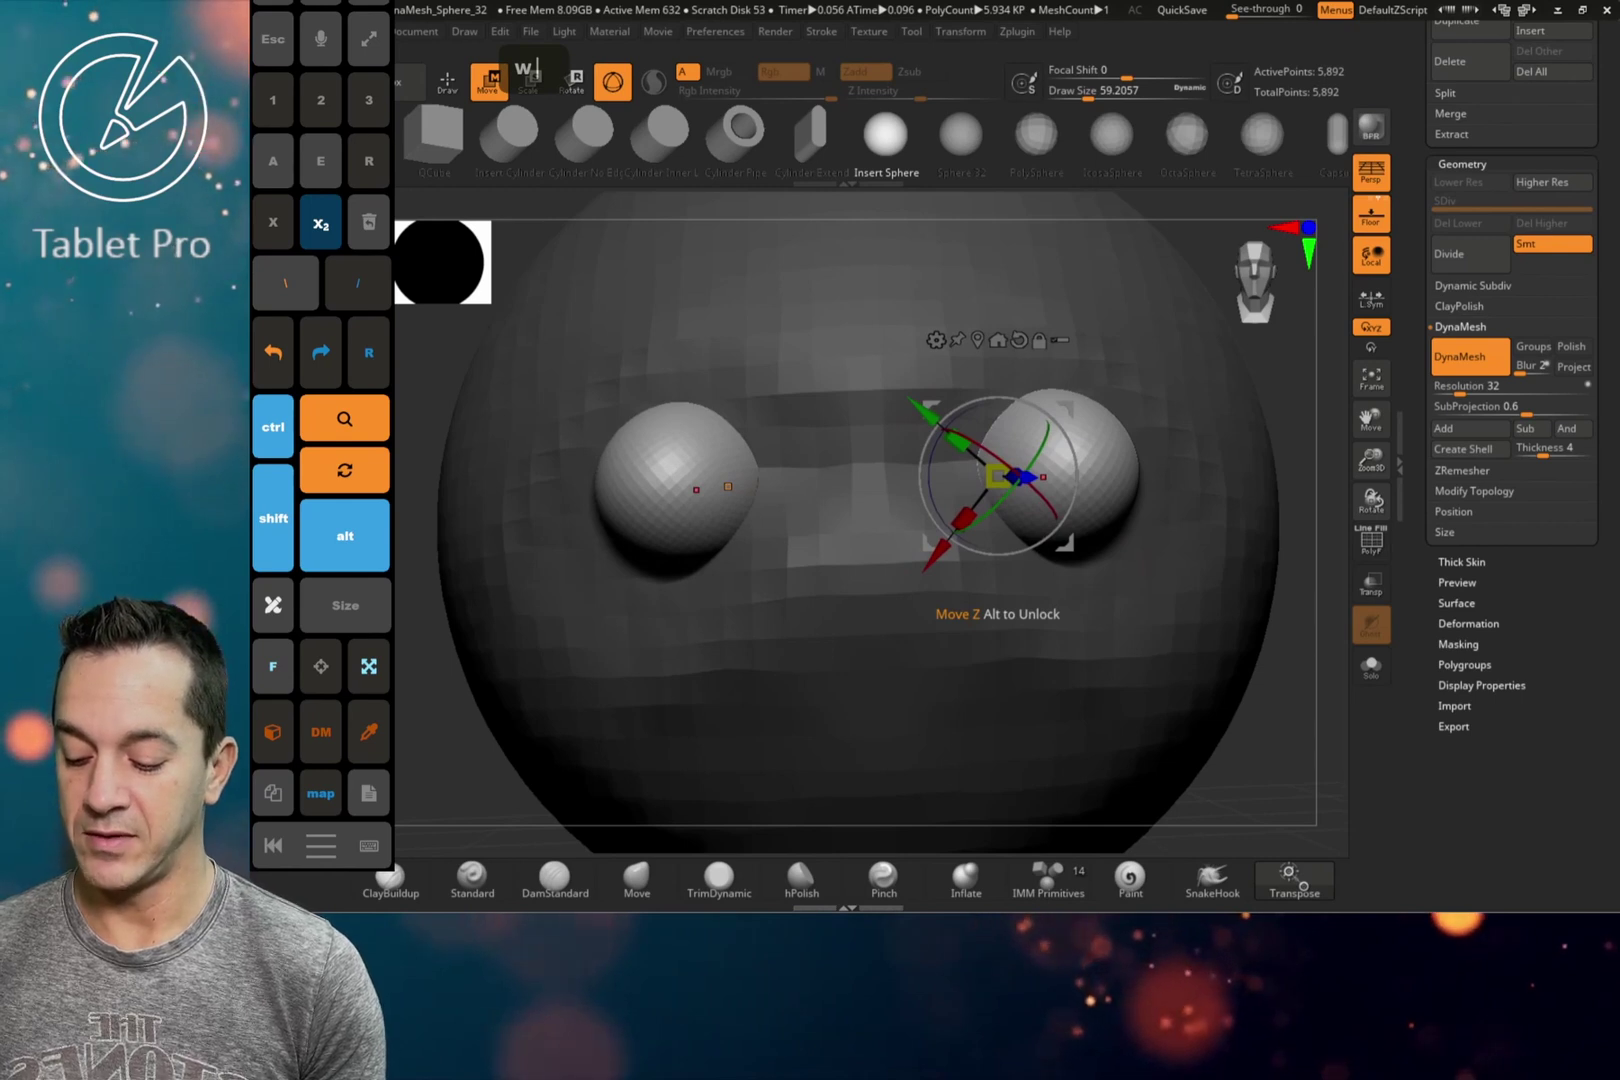
{"action": "key", "text": "f"}
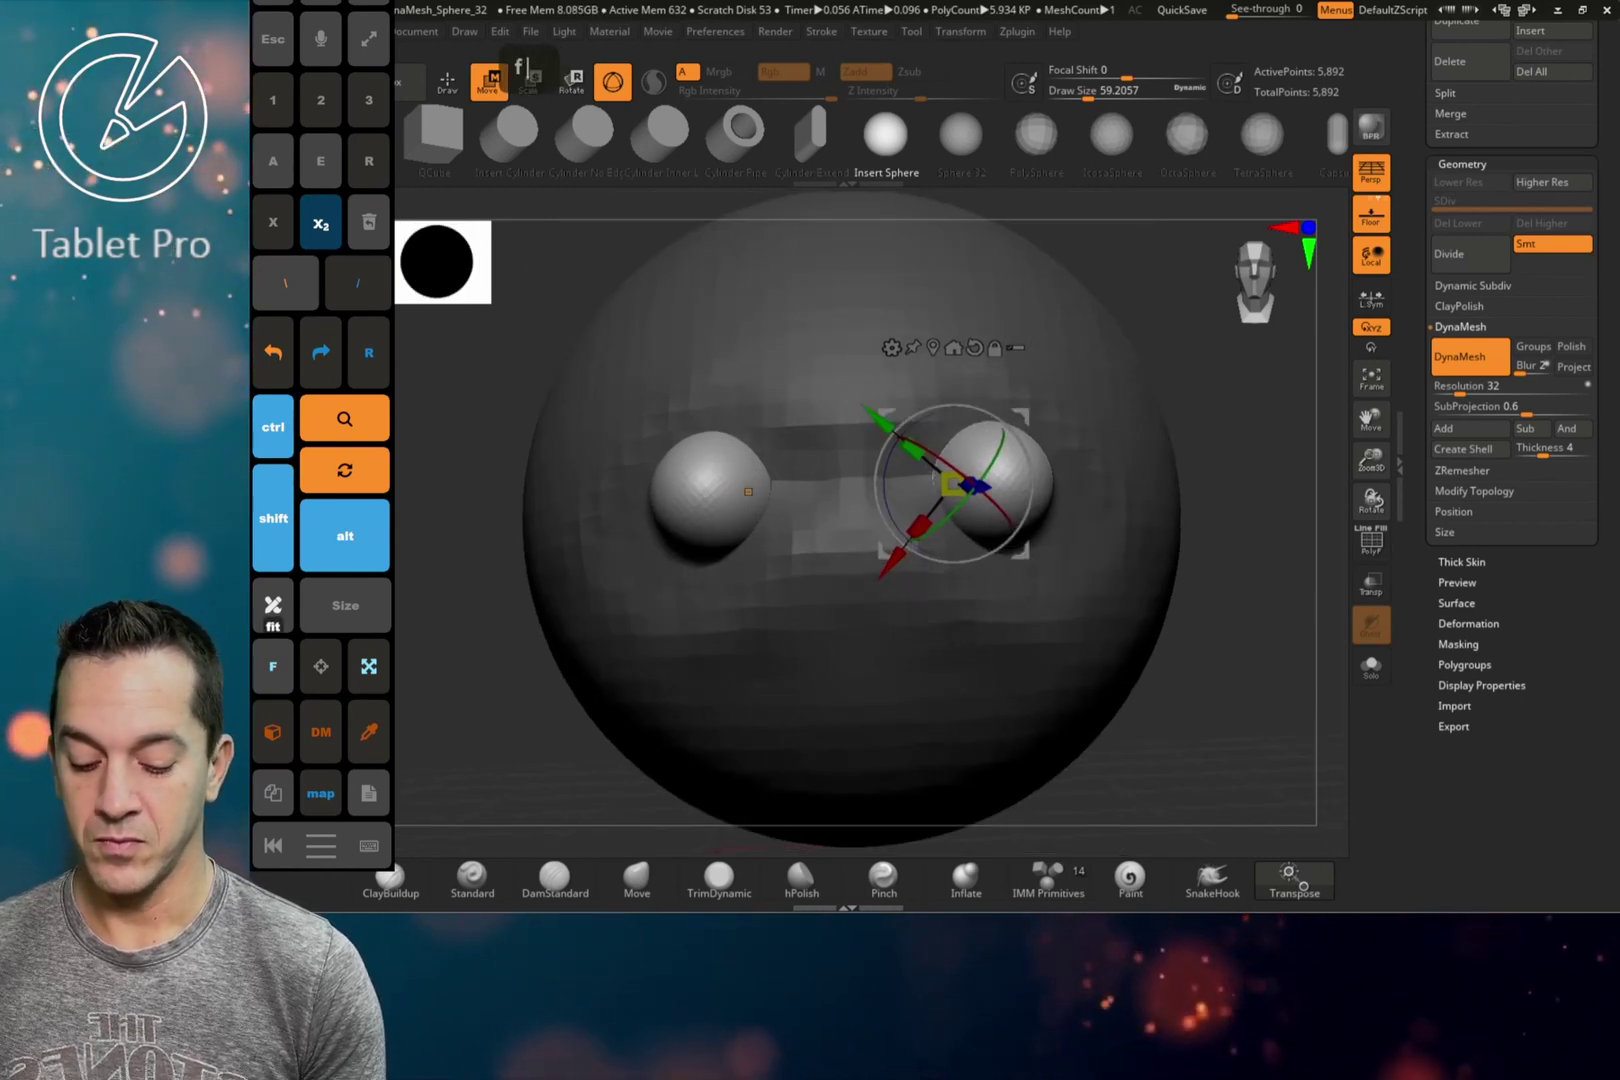
{"action": "mouse_move", "coordinate": [1208, 378]}
{"action": "left_mouse_down", "text": "ctrl"}
{"action": "mouse_move", "coordinate": [1246, 429]}
{"action": "mouse_move", "coordinate": [1210, 392]}
{"action": "mouse_move", "coordinate": [1224, 391]}
{"action": "left_mouse_up", "text": "ctrl"}
{"action": "key", "text": "q"}
- Undo the stray inserted primitive, switch to the Standard brush and raise a rim along the lower inner edge of the eyes
{"action": "left_click_drag", "start_coordinate": [1003, 478], "coordinate": [969, 517]}
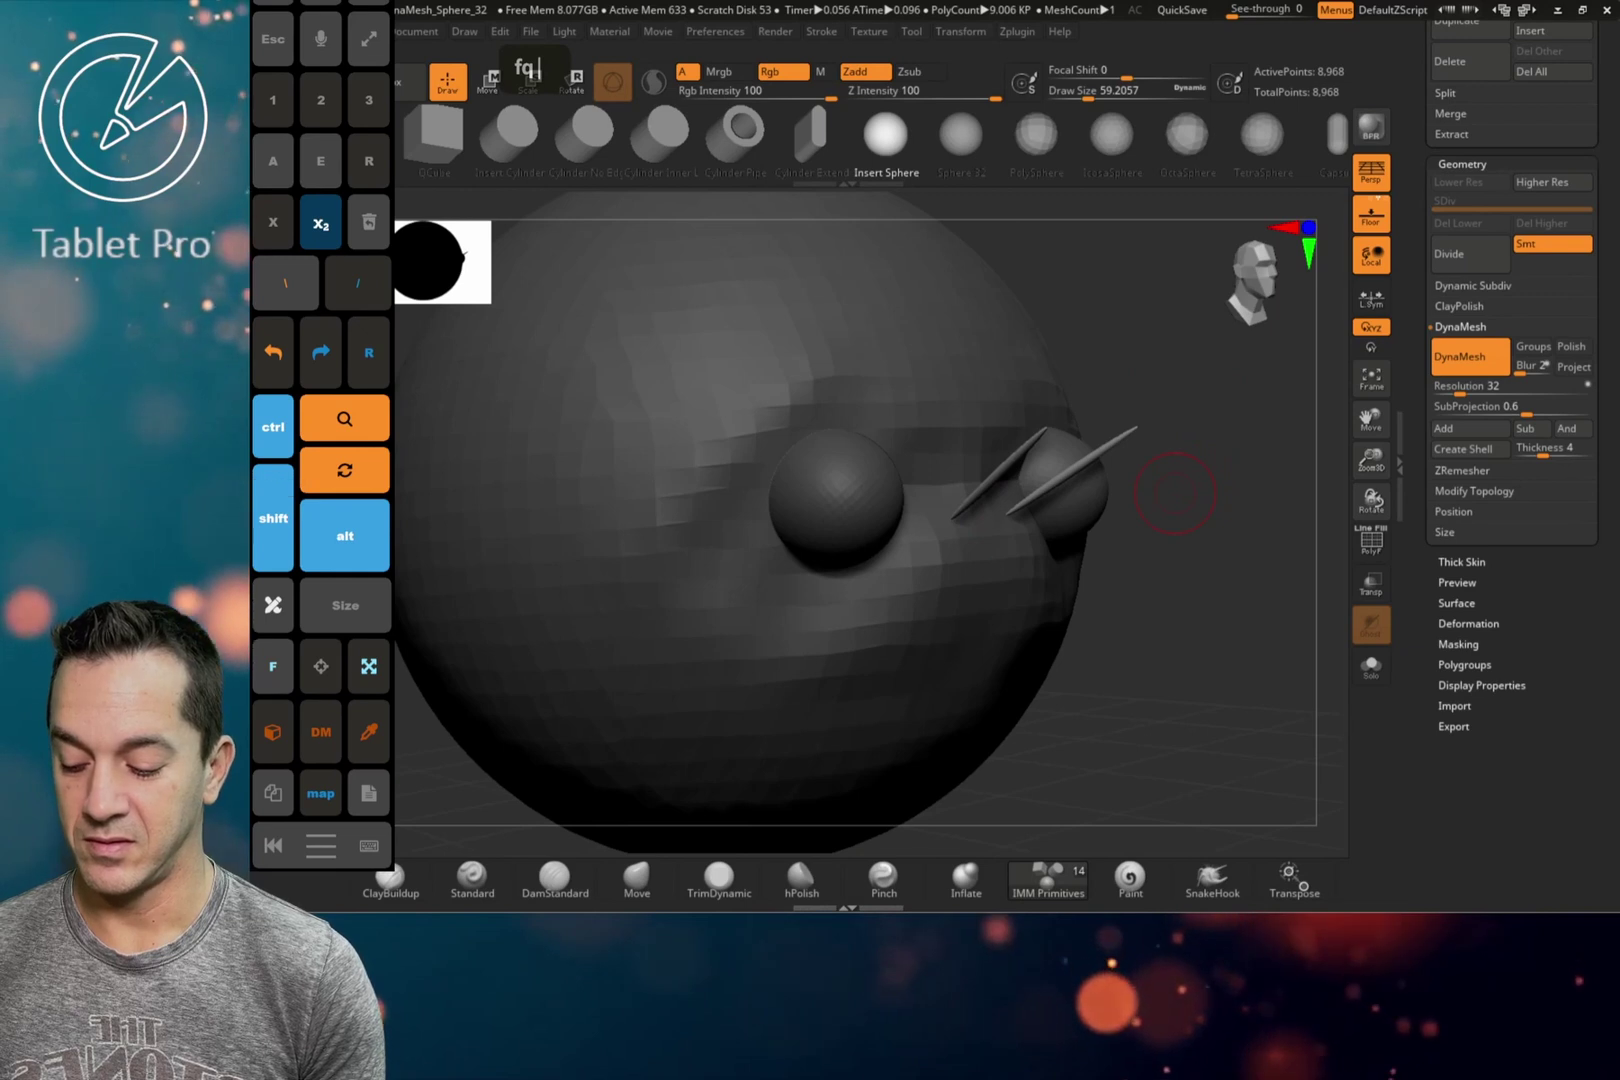
{"action": "key", "text": "ctrl+z"}
{"action": "key", "text": "b"}
{"action": "key", "text": "s"}
{"action": "key", "text": "t"}
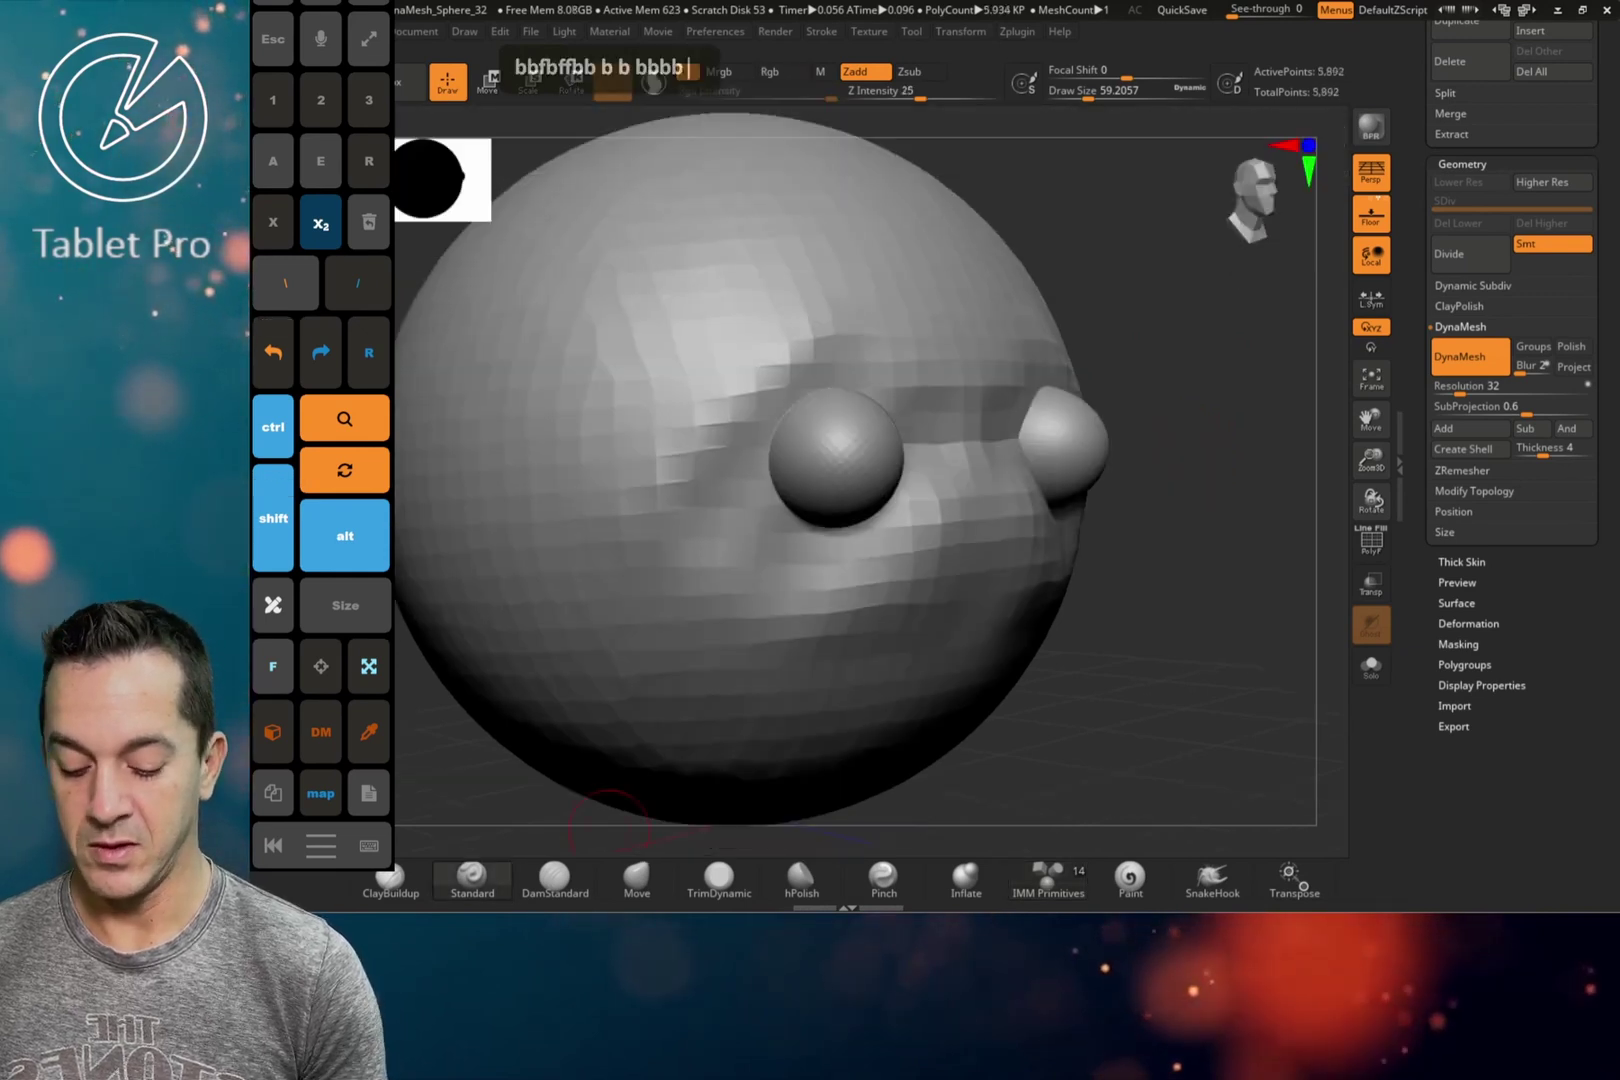
{"action": "left_click_drag", "start_coordinate": [1145, 419], "coordinate": [1062, 425]}
{"action": "mouse_move", "coordinate": [900, 490]}
{"action": "left_mouse_down"}
{"action": "mouse_move", "coordinate": [855, 535]}
{"action": "mouse_move", "coordinate": [890, 510]}
{"action": "left_mouse_up"}
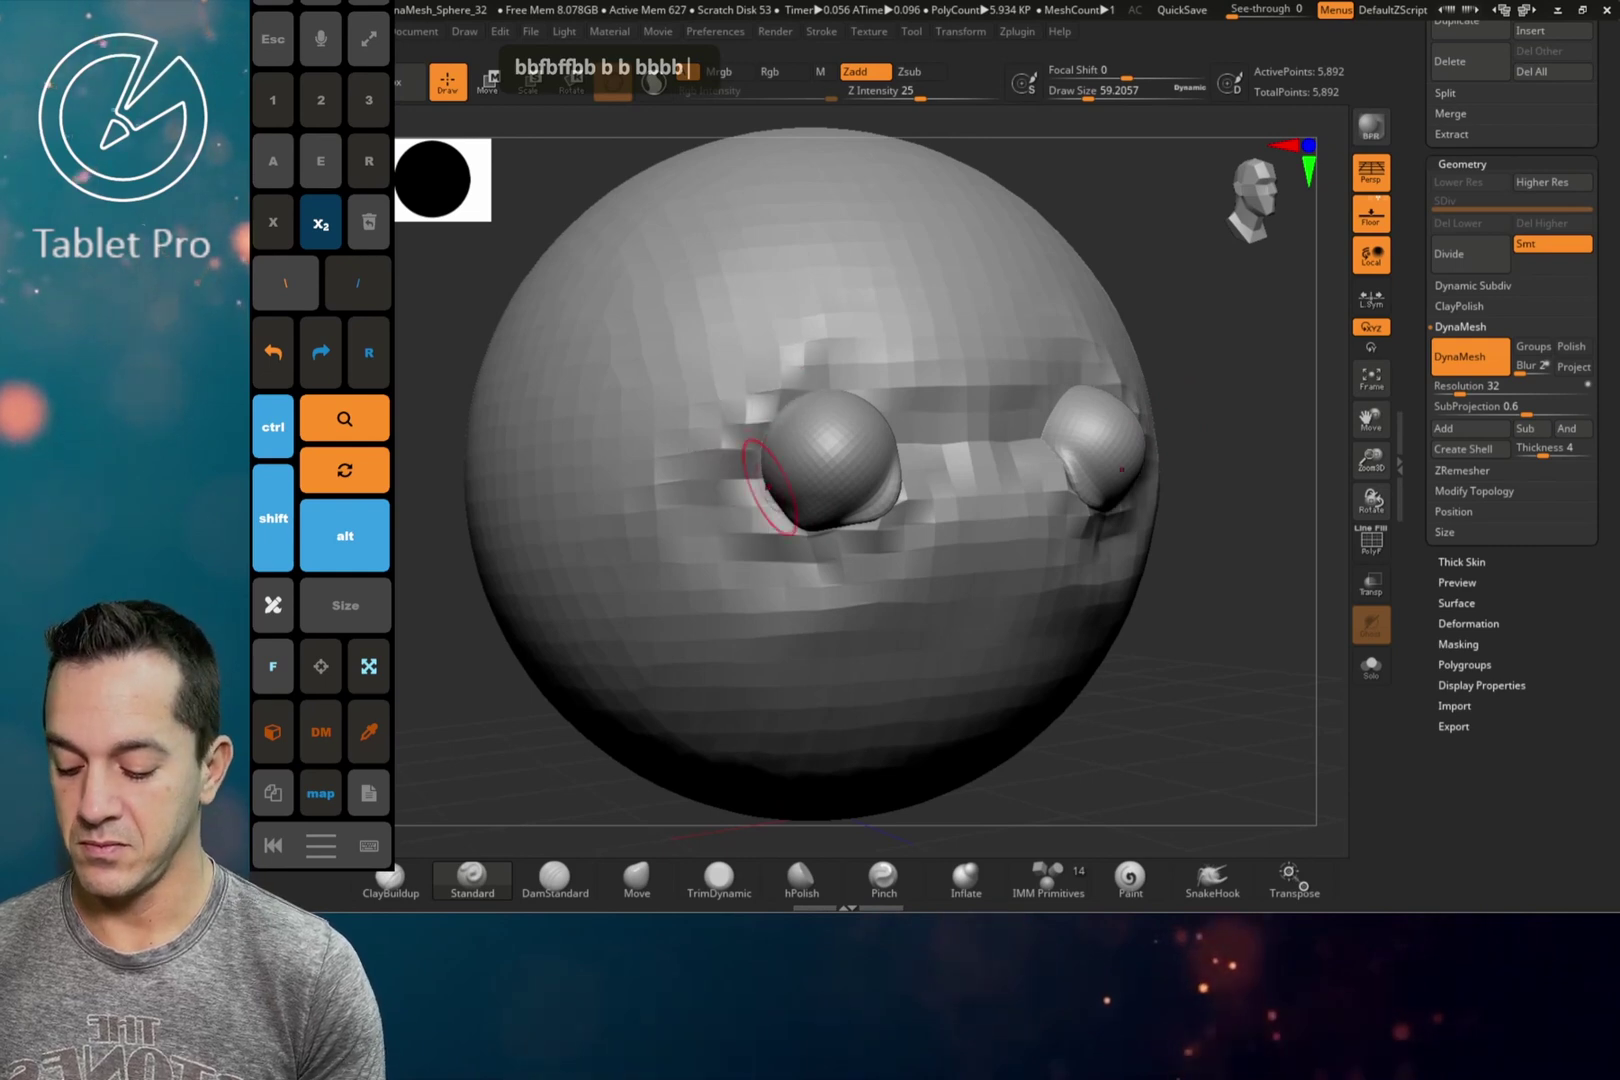
- Switch to the ClayBuildup brush and subdivide the head mesh to level 2
{"action": "key", "text": "b"}
{"action": "left_click", "coordinate": [563, 514]}
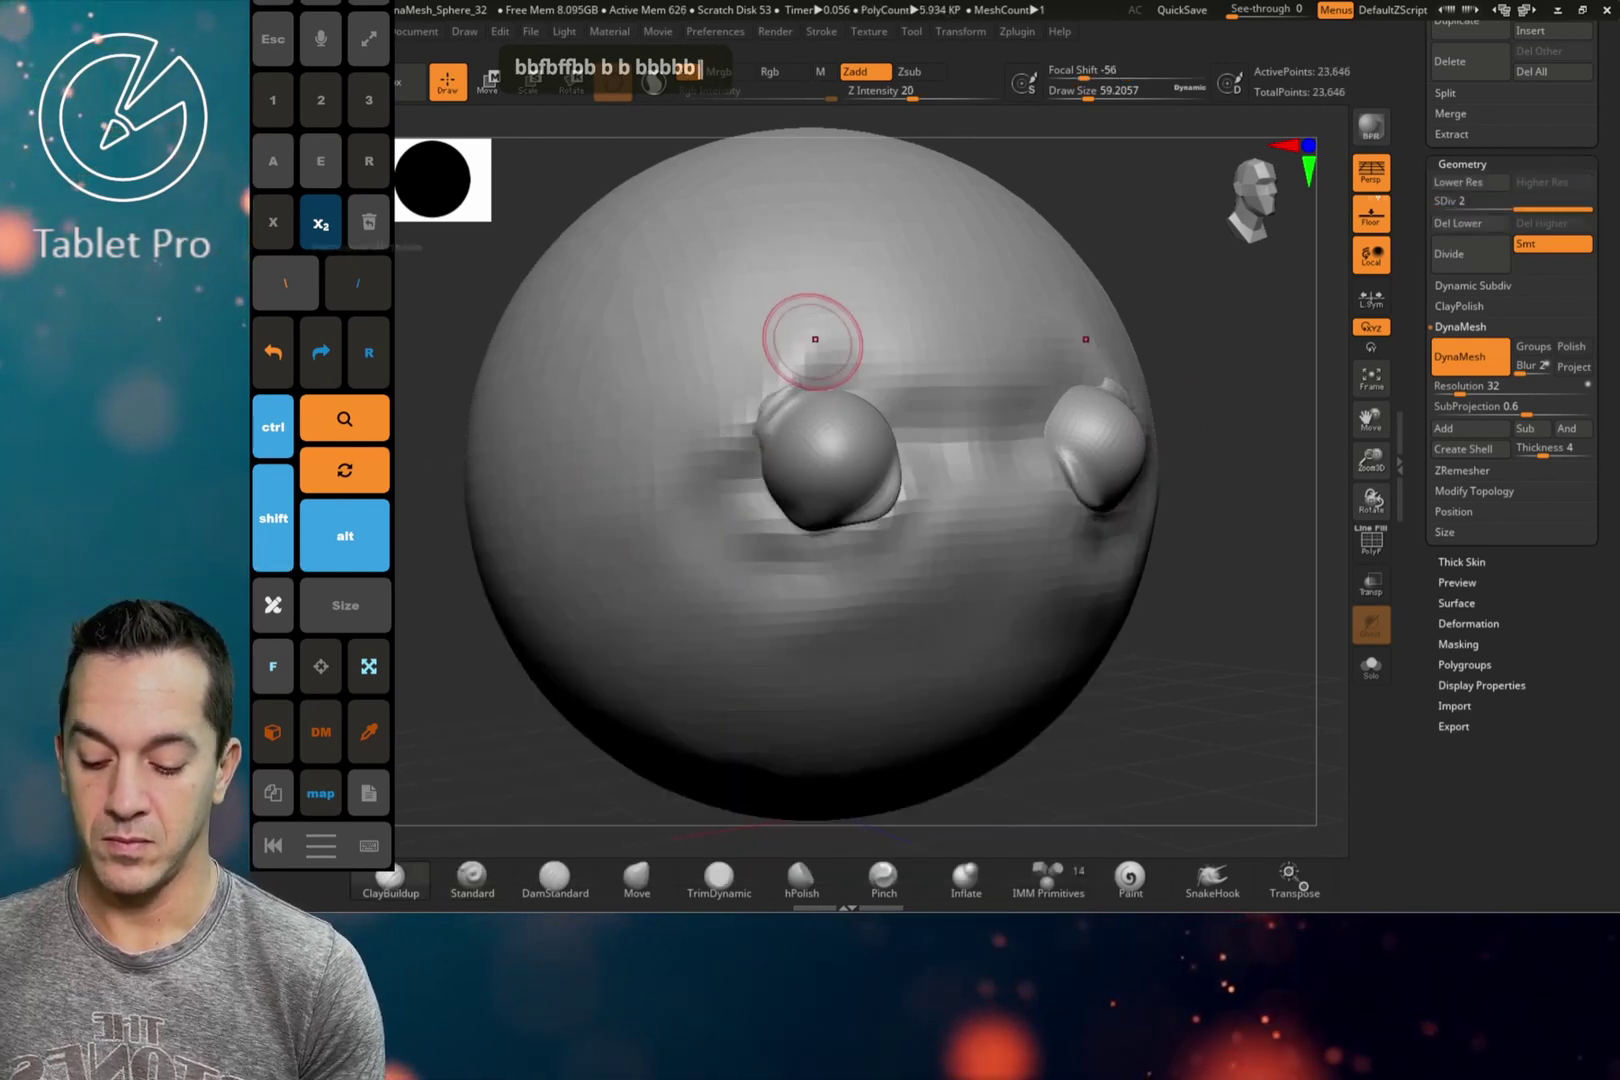
{"action": "key", "text": "ctrl+d"}
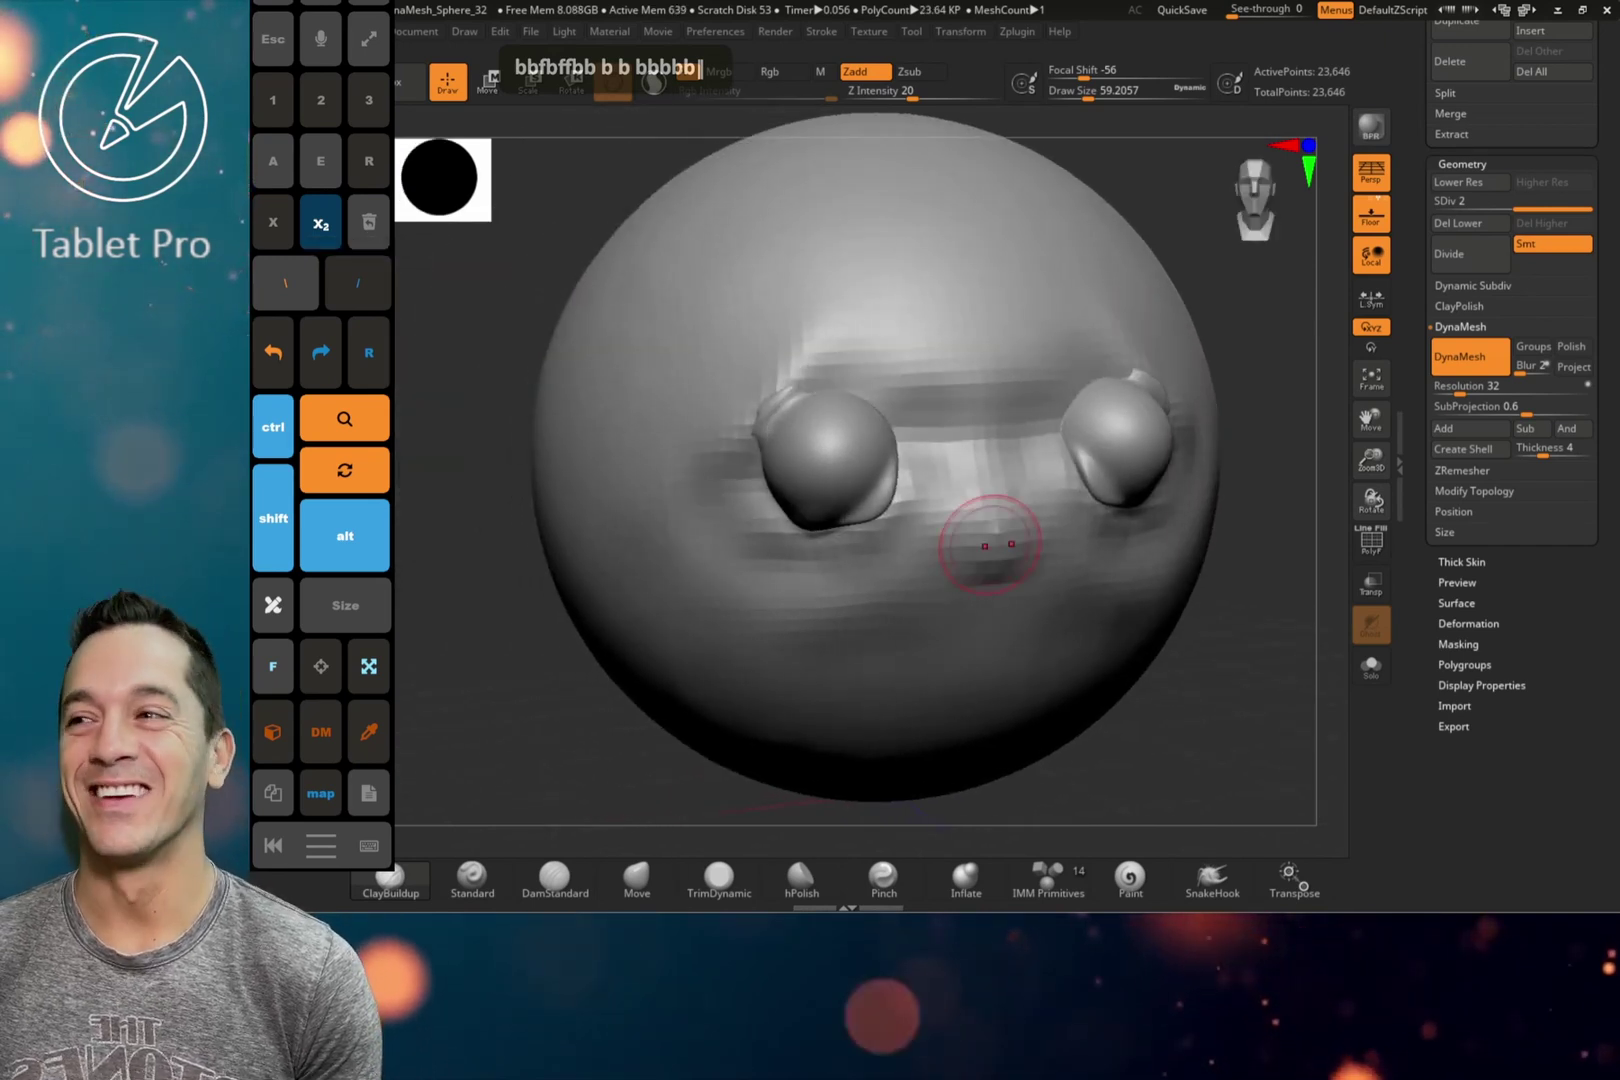
- Build up a nose between the eyes and sculpt an open mouth with lips beneath it
{"action": "mouse_move", "coordinate": [945, 545]}
{"action": "left_mouse_down"}
{"action": "mouse_move", "coordinate": [1035, 540]}
{"action": "mouse_move", "coordinate": [985, 440]}
{"action": "mouse_move", "coordinate": [990, 525]}
{"action": "left_mouse_up"}
{"action": "left_click_drag", "start_coordinate": [1270, 640], "coordinate": [1180, 600]}
{"action": "left_click_drag", "start_coordinate": [1222, 350], "coordinate": [1237, 365]}
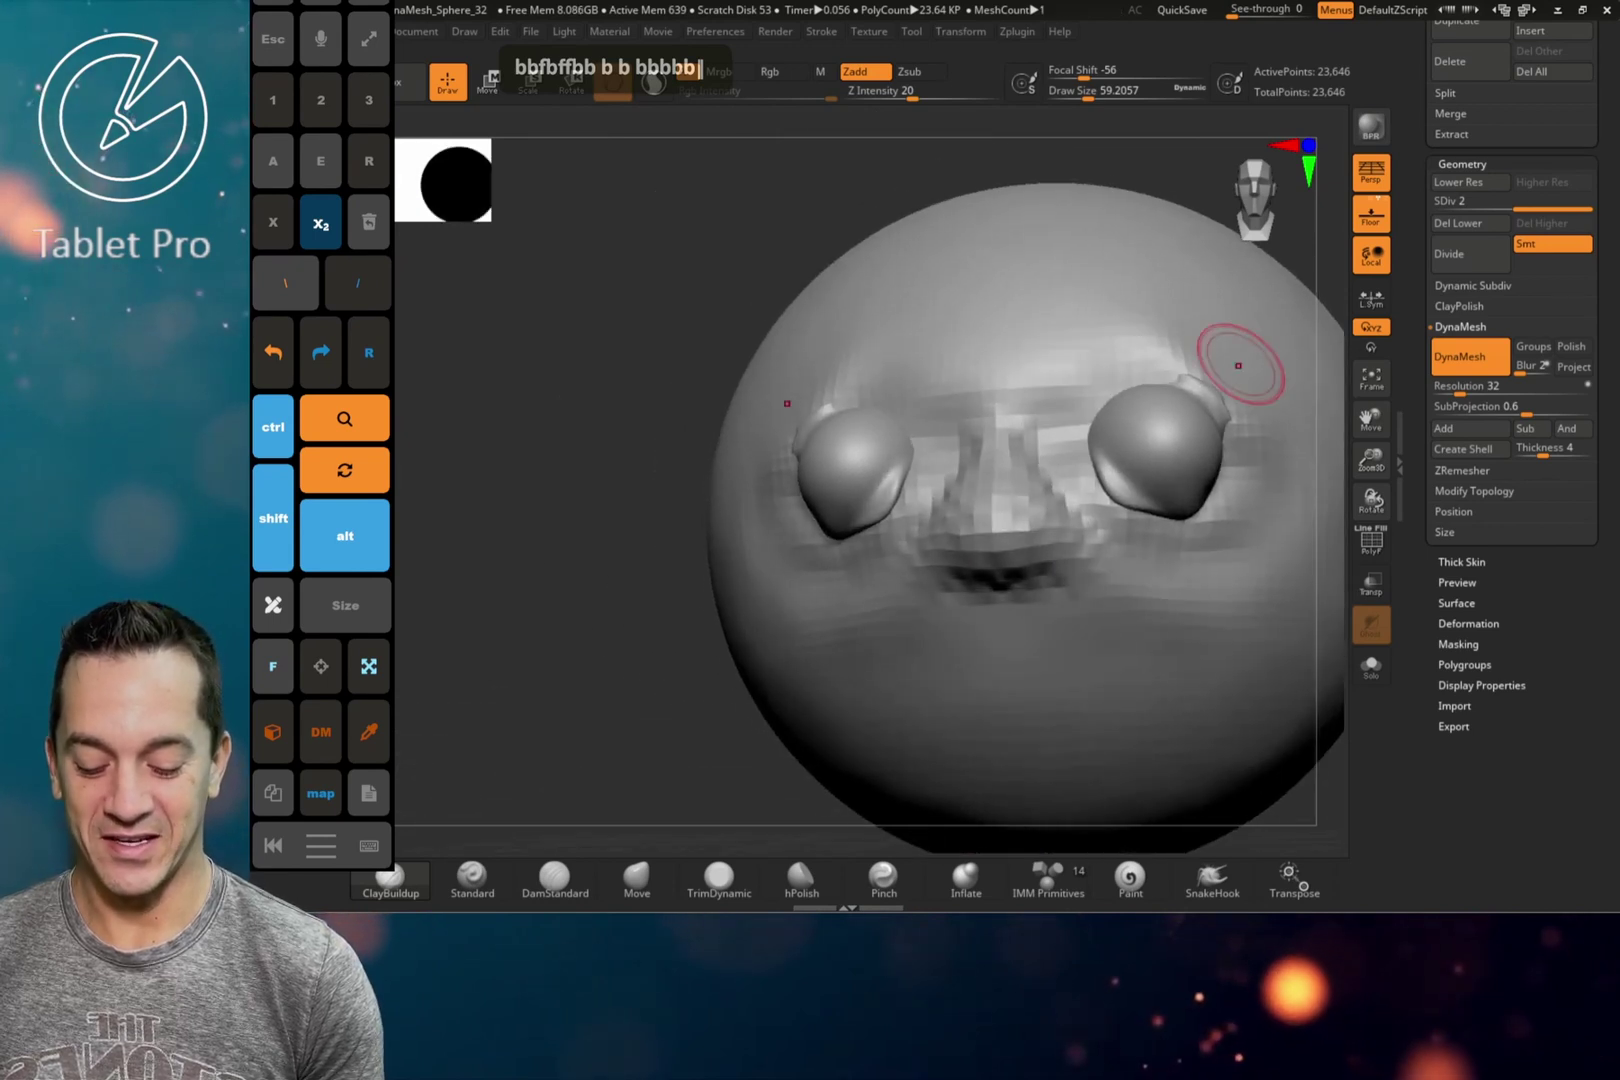
{"action": "mouse_move", "coordinate": [1037, 640]}
{"action": "left_mouse_down", "text": "alt"}
{"action": "mouse_move", "coordinate": [1100, 670]}
{"action": "mouse_move", "coordinate": [1045, 685]}
{"action": "mouse_move", "coordinate": [1075, 665]}
{"action": "mouse_move", "coordinate": [1090, 745]}
{"action": "mouse_move", "coordinate": [1025, 740]}
{"action": "left_mouse_up", "text": "alt"}
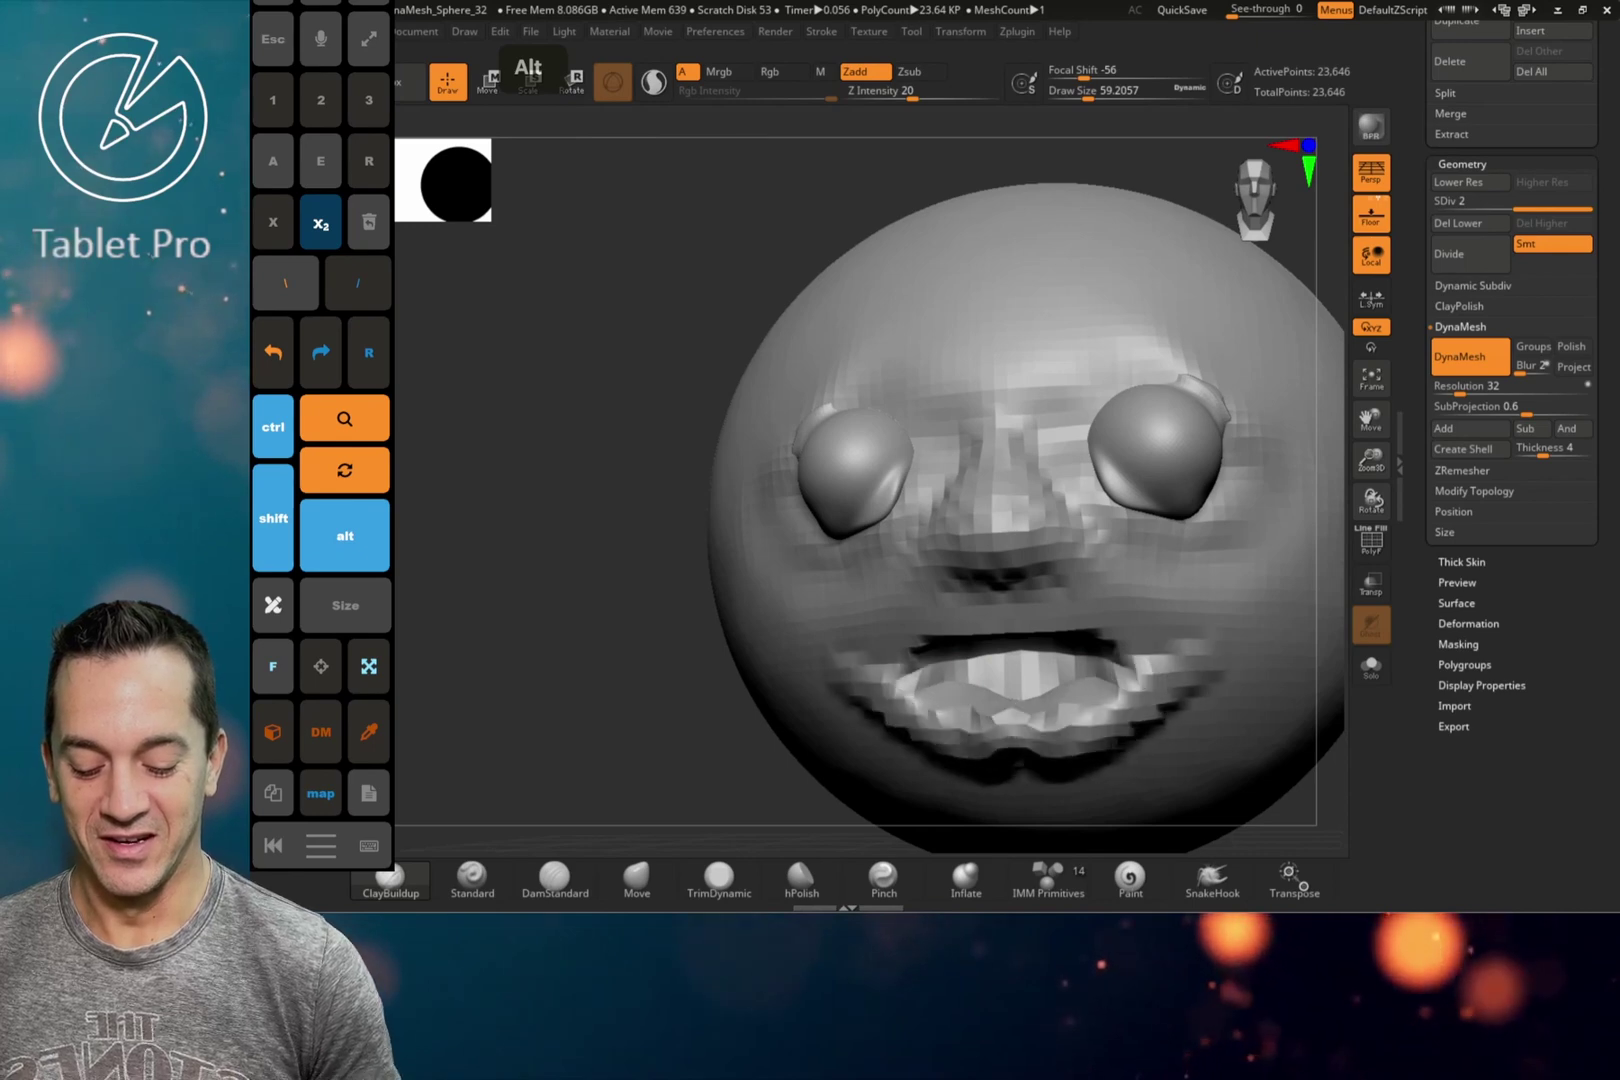
- Subdivide the head to level 3 and build up thick upper lids over both eyes with ClayBuildup
{"action": "left_click", "coordinate": [320, 224]}
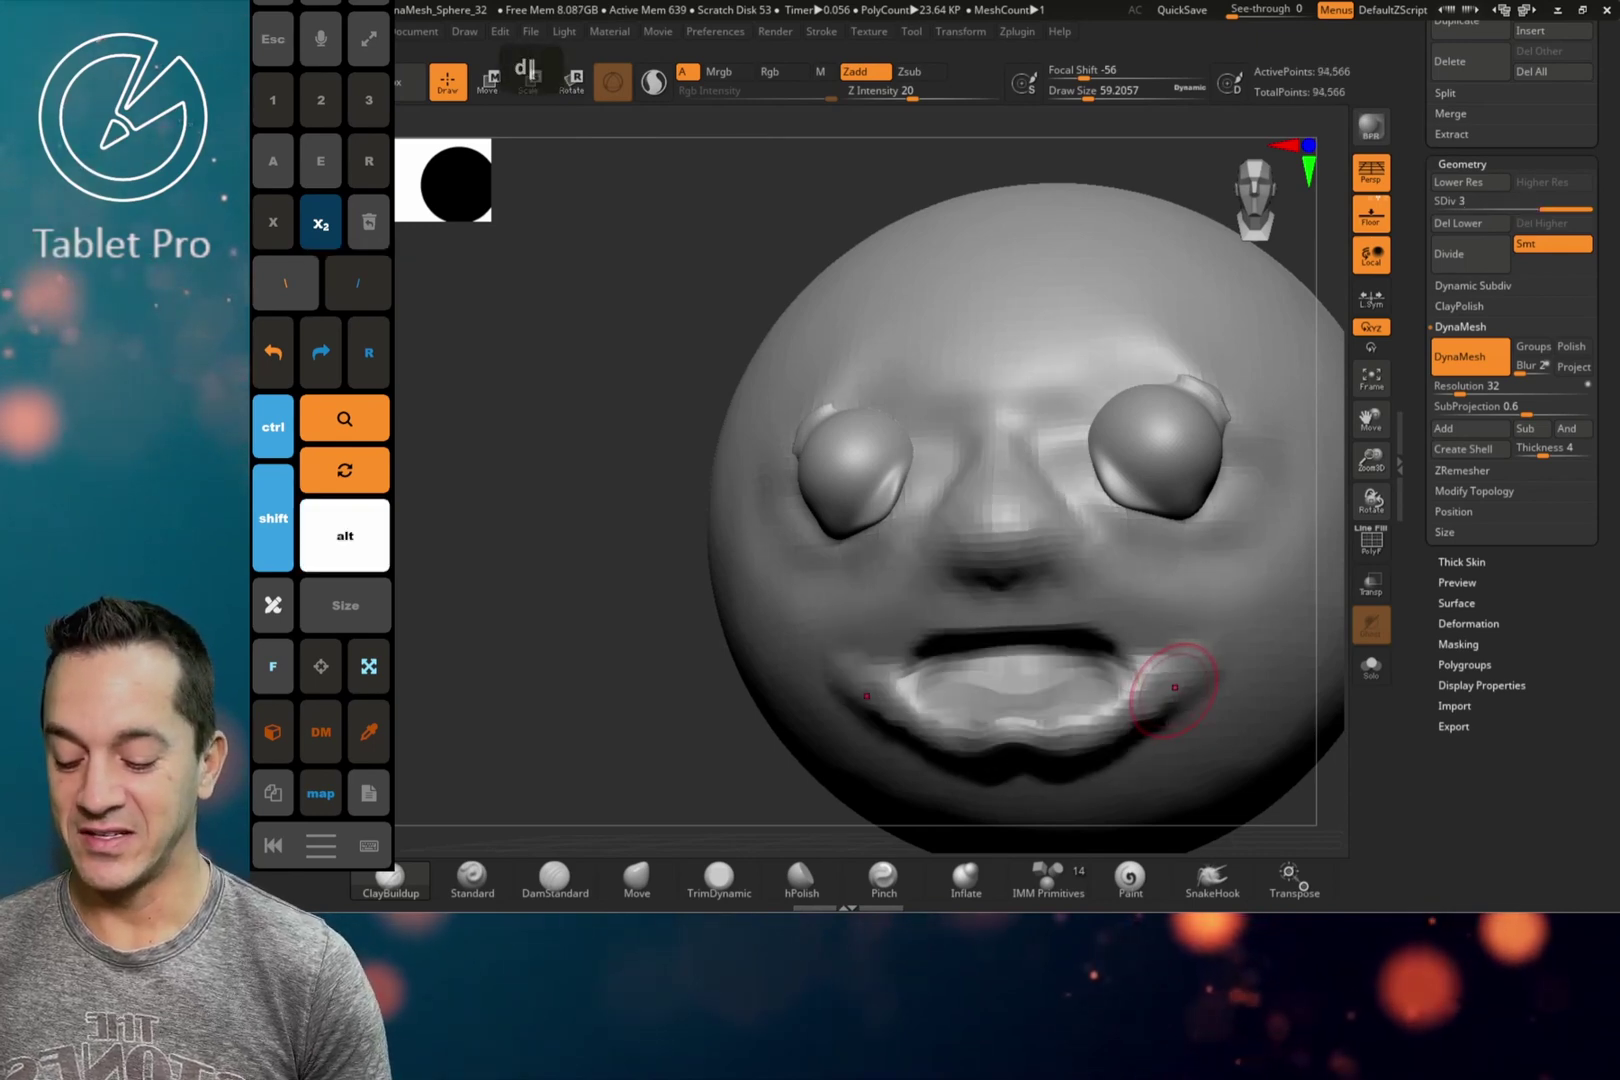
{"action": "left_click_drag", "start_coordinate": [1300, 240], "coordinate": [1107, 160], "text": "alt"}
{"action": "left_click_drag", "start_coordinate": [1230, 282], "coordinate": [1236, 304]}
{"action": "left_click_drag", "start_coordinate": [1155, 145], "coordinate": [1152, 285], "text": "alt"}
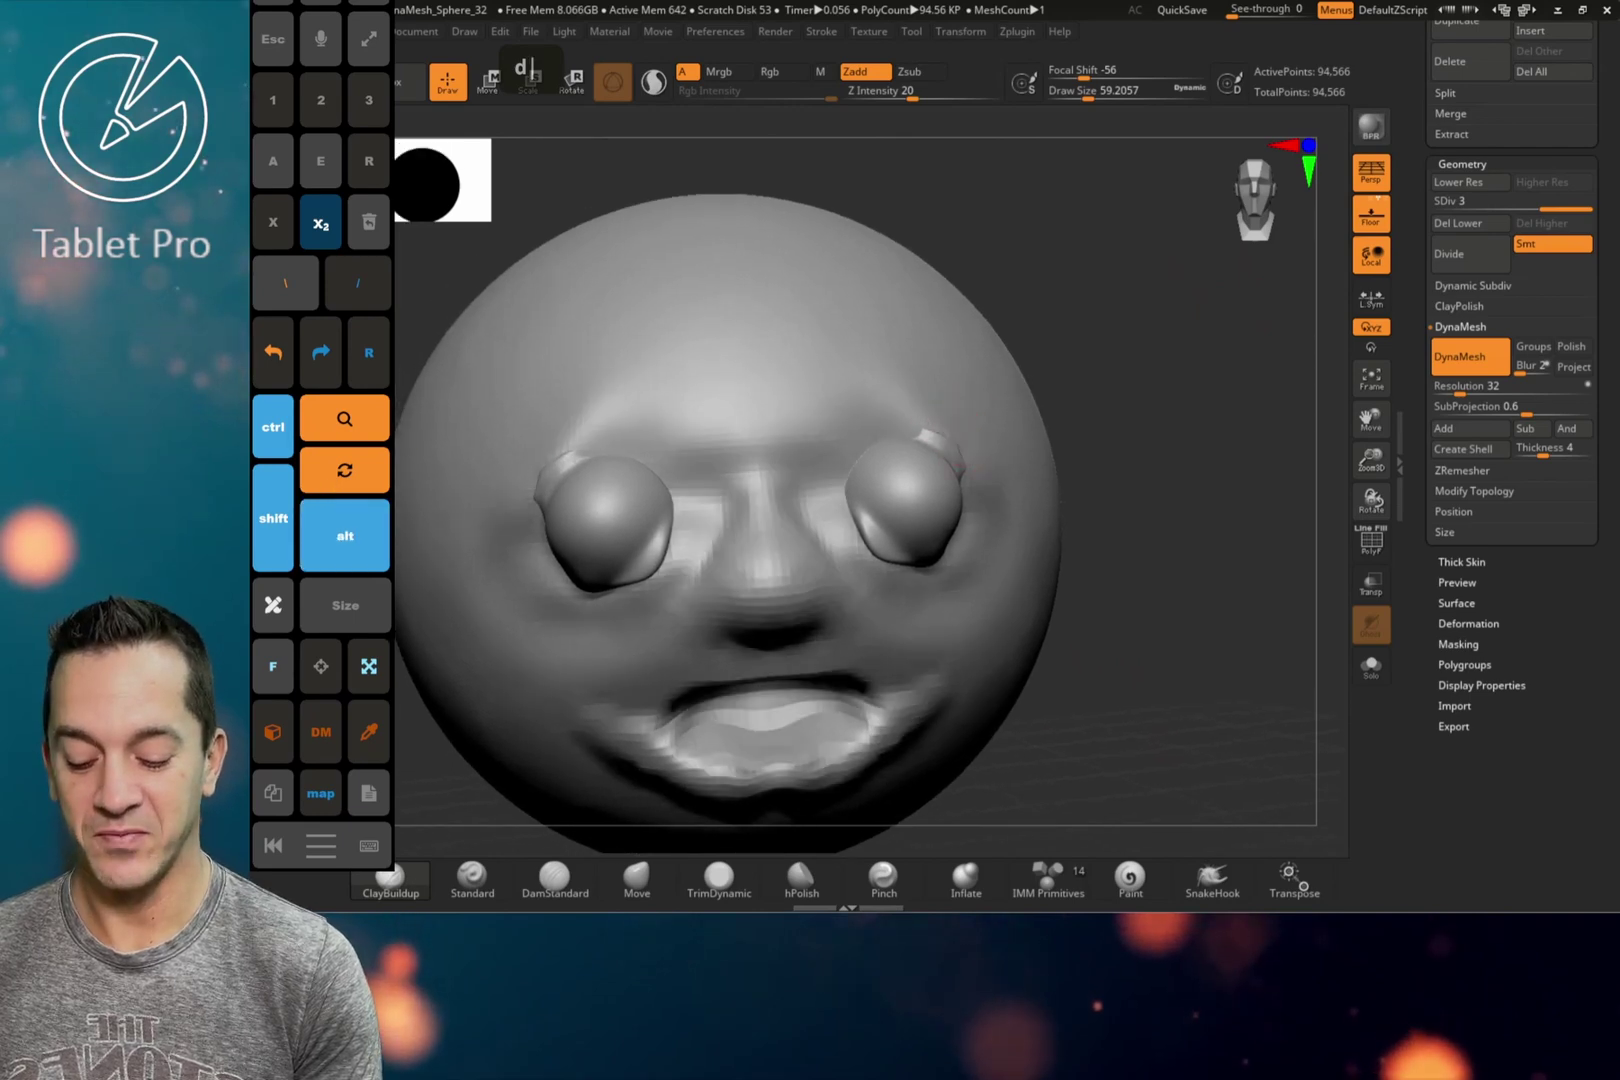
{"action": "mouse_move", "coordinate": [925, 440]}
{"action": "left_mouse_down"}
{"action": "mouse_move", "coordinate": [850, 445]}
{"action": "mouse_move", "coordinate": [920, 430]}
{"action": "mouse_move", "coordinate": [950, 445]}
{"action": "left_mouse_up"}
{"action": "mouse_move", "coordinate": [1198, 419]}
{"action": "left_mouse_down"}
{"action": "mouse_move", "coordinate": [1120, 400]}
{"action": "mouse_move", "coordinate": [1150, 410]}
{"action": "left_mouse_up"}
{"action": "mouse_move", "coordinate": [1168, 498]}
{"action": "left_mouse_down", "text": "alt"}
{"action": "mouse_move", "coordinate": [1153, 450]}
{"action": "mouse_move", "coordinate": [1165, 456]}
{"action": "left_mouse_up", "text": "alt"}
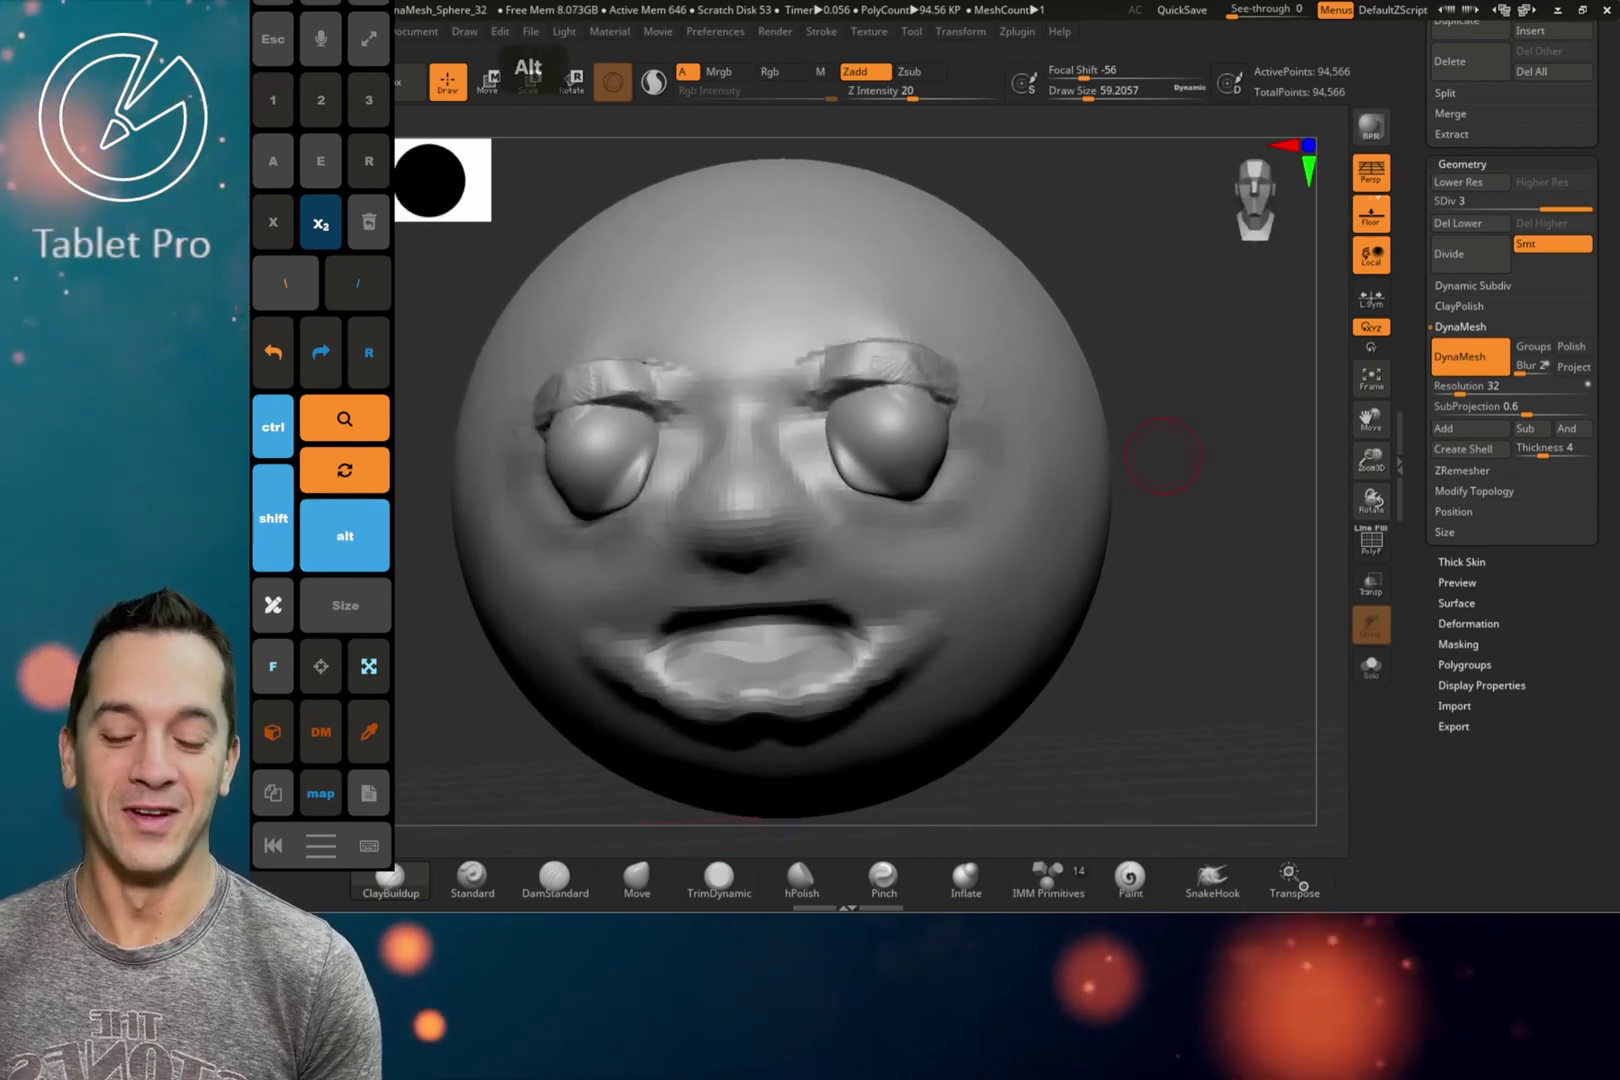
- Carve creases into the lower inner side of both eyes and the skin beneath them
{"action": "left_click_drag", "start_coordinate": [1163, 455], "coordinate": [1160, 383]}
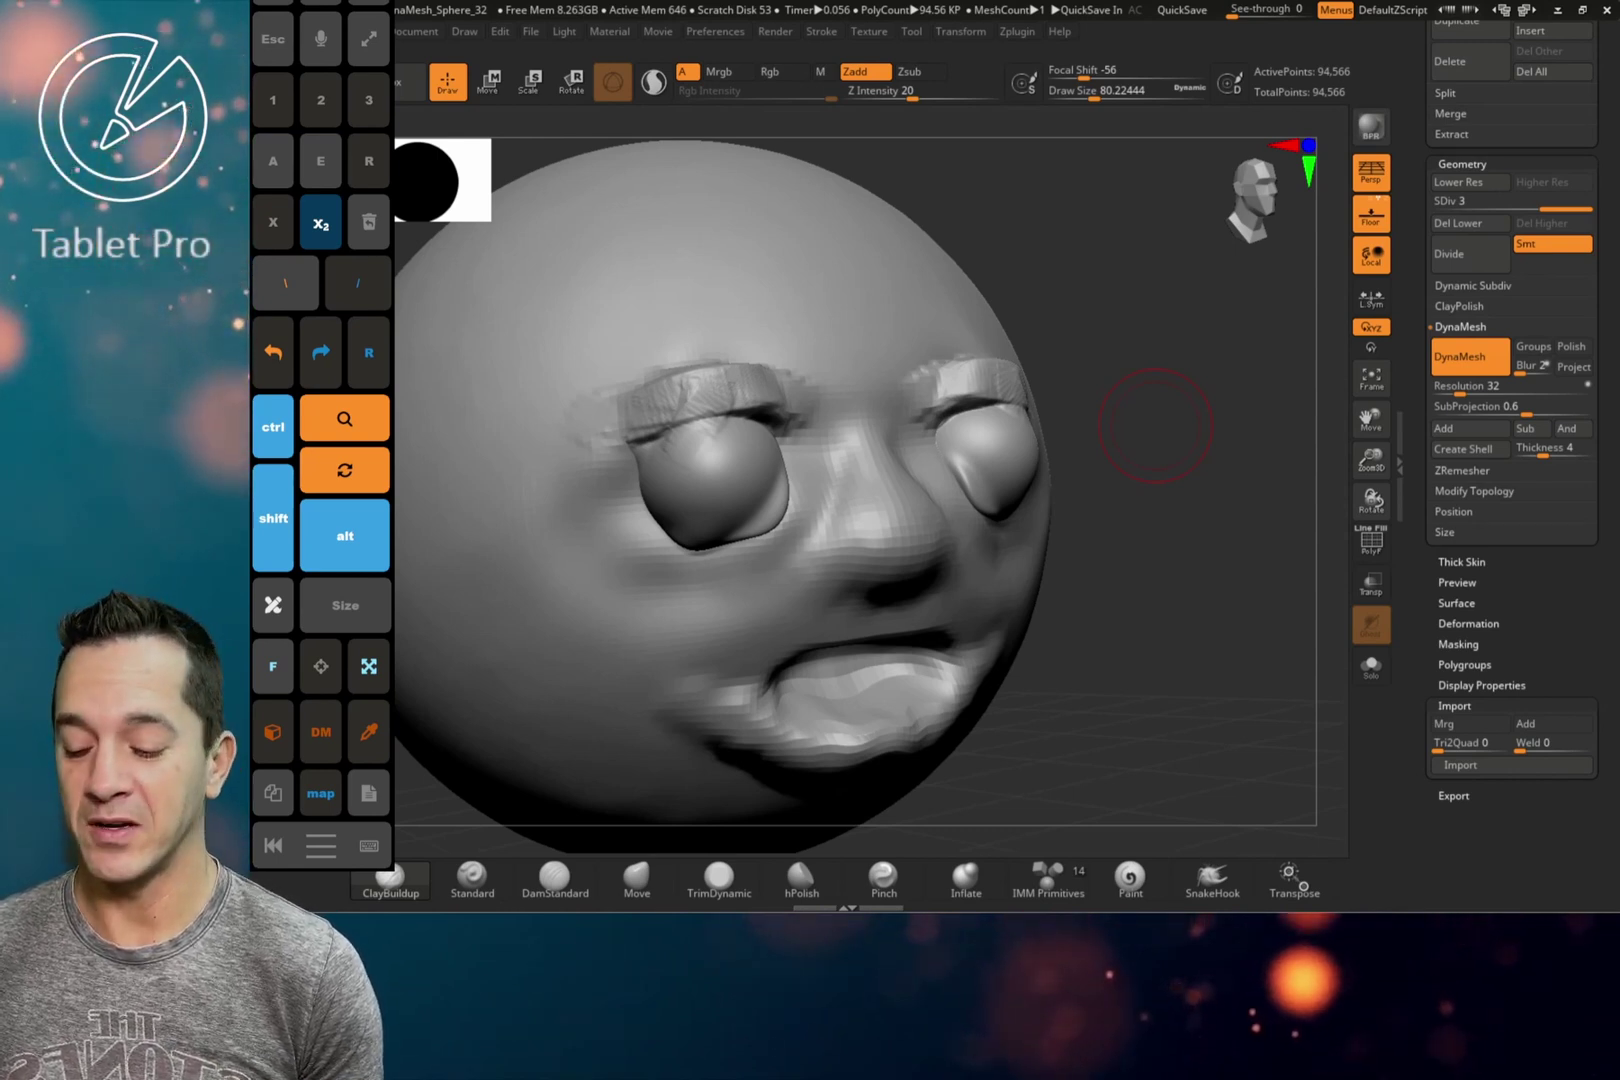
{"action": "left_click_drag", "start_coordinate": [1156, 425], "coordinate": [1111, 434], "text": "alt"}
{"action": "left_click_drag", "start_coordinate": [1228, 404], "coordinate": [1246, 388], "text": "alt"}
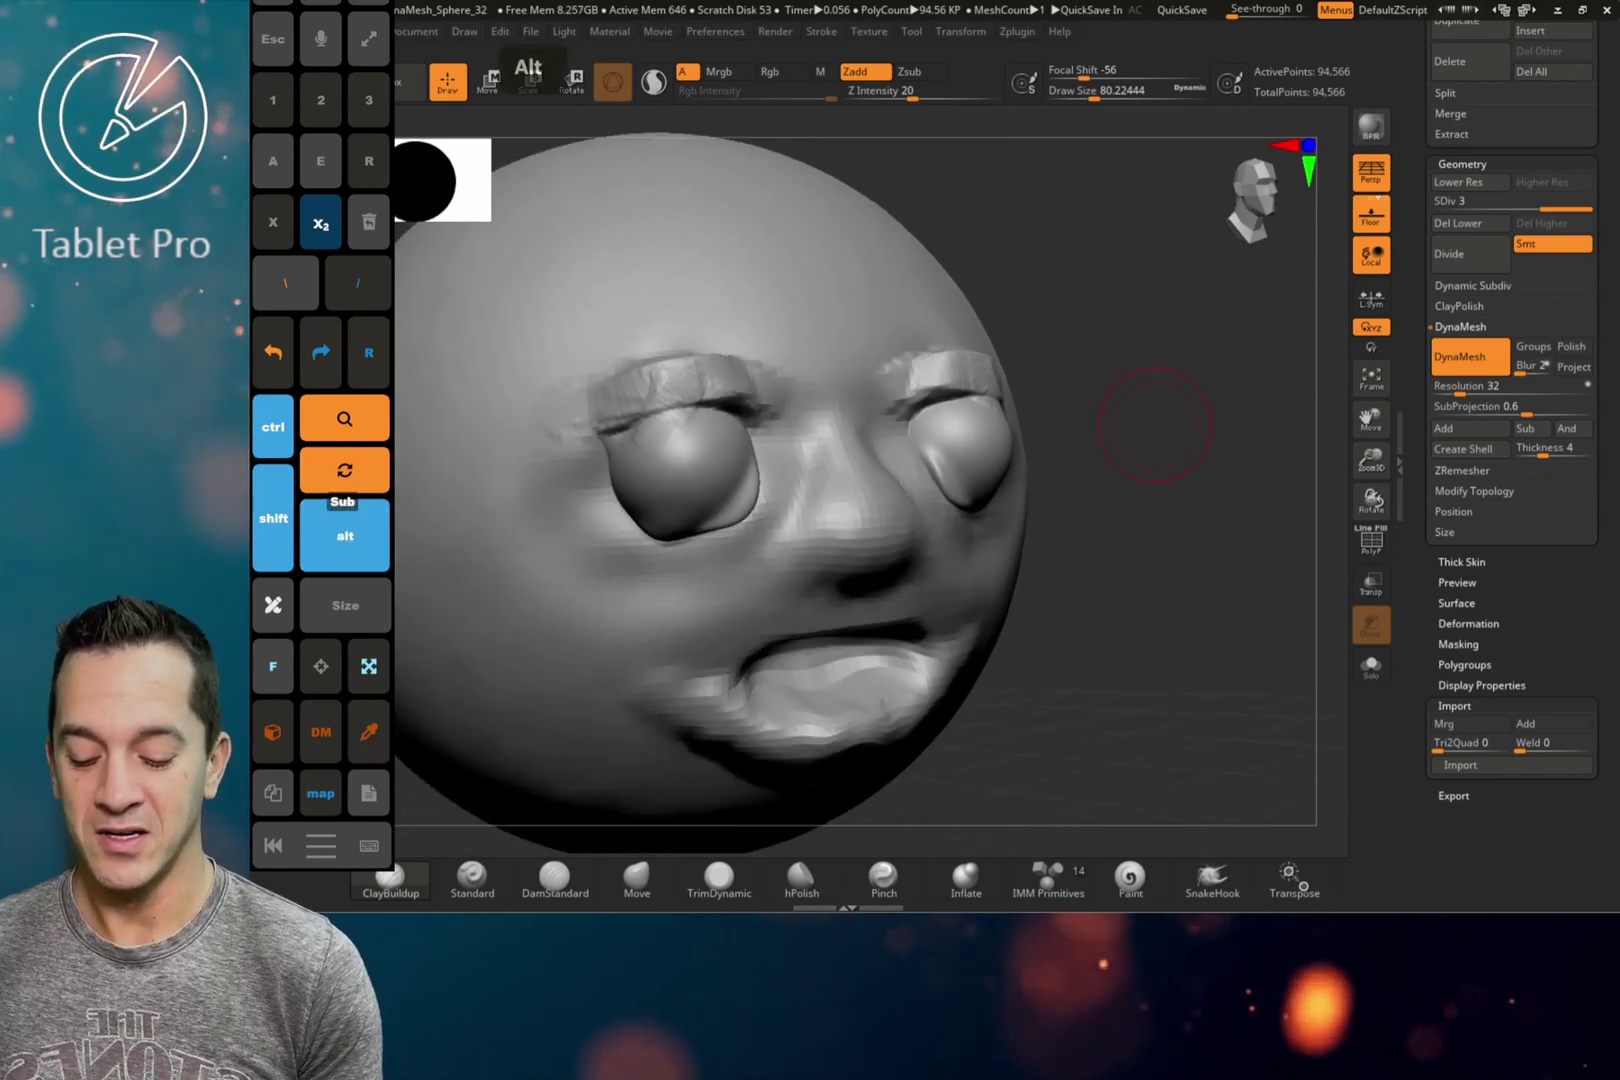
{"action": "mouse_move", "coordinate": [1244, 490]}
{"action": "left_mouse_down"}
{"action": "mouse_move", "coordinate": [1196, 492]}
{"action": "mouse_move", "coordinate": [1128, 423]}
{"action": "left_mouse_up"}
{"action": "mouse_move", "coordinate": [750, 458]}
{"action": "left_mouse_down", "text": "alt"}
{"action": "mouse_move", "coordinate": [708, 505]}
{"action": "mouse_move", "coordinate": [665, 500]}
{"action": "left_mouse_up", "text": "alt"}
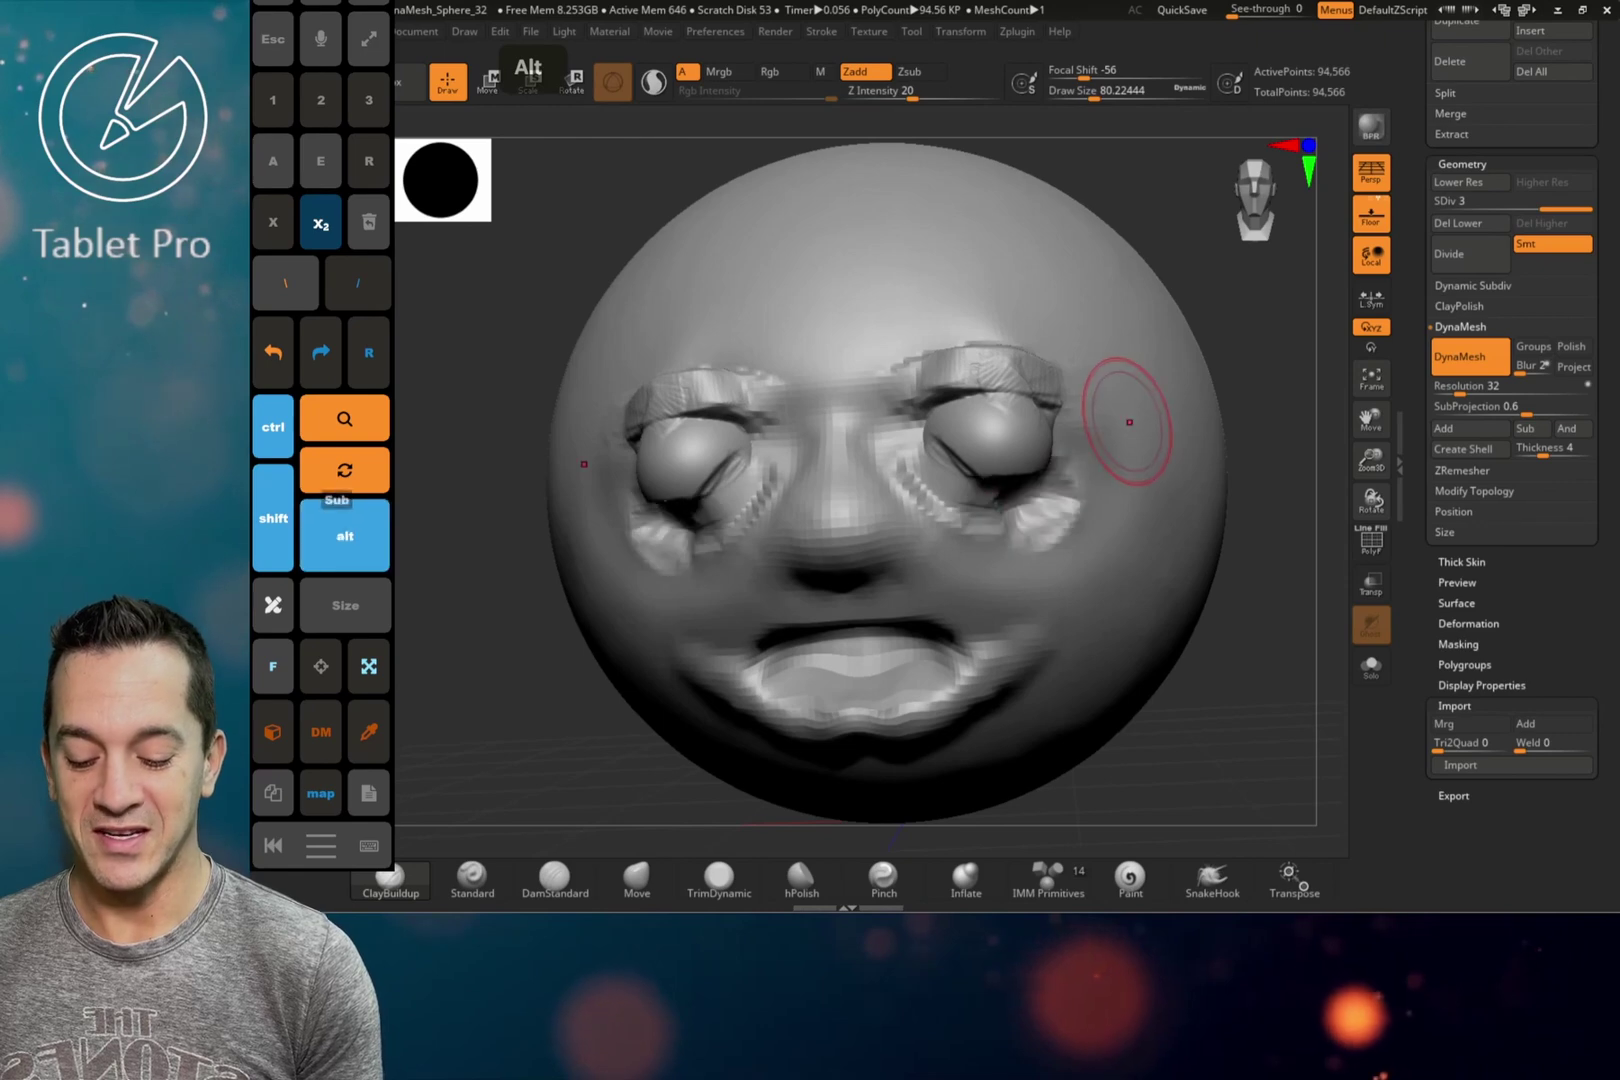
- Smooth the carved creases beneath both eyes
{"action": "key", "text": "shift"}
{"action": "left_click_drag", "start_coordinate": [1045, 515], "coordinate": [980, 505], "text": "shift"}
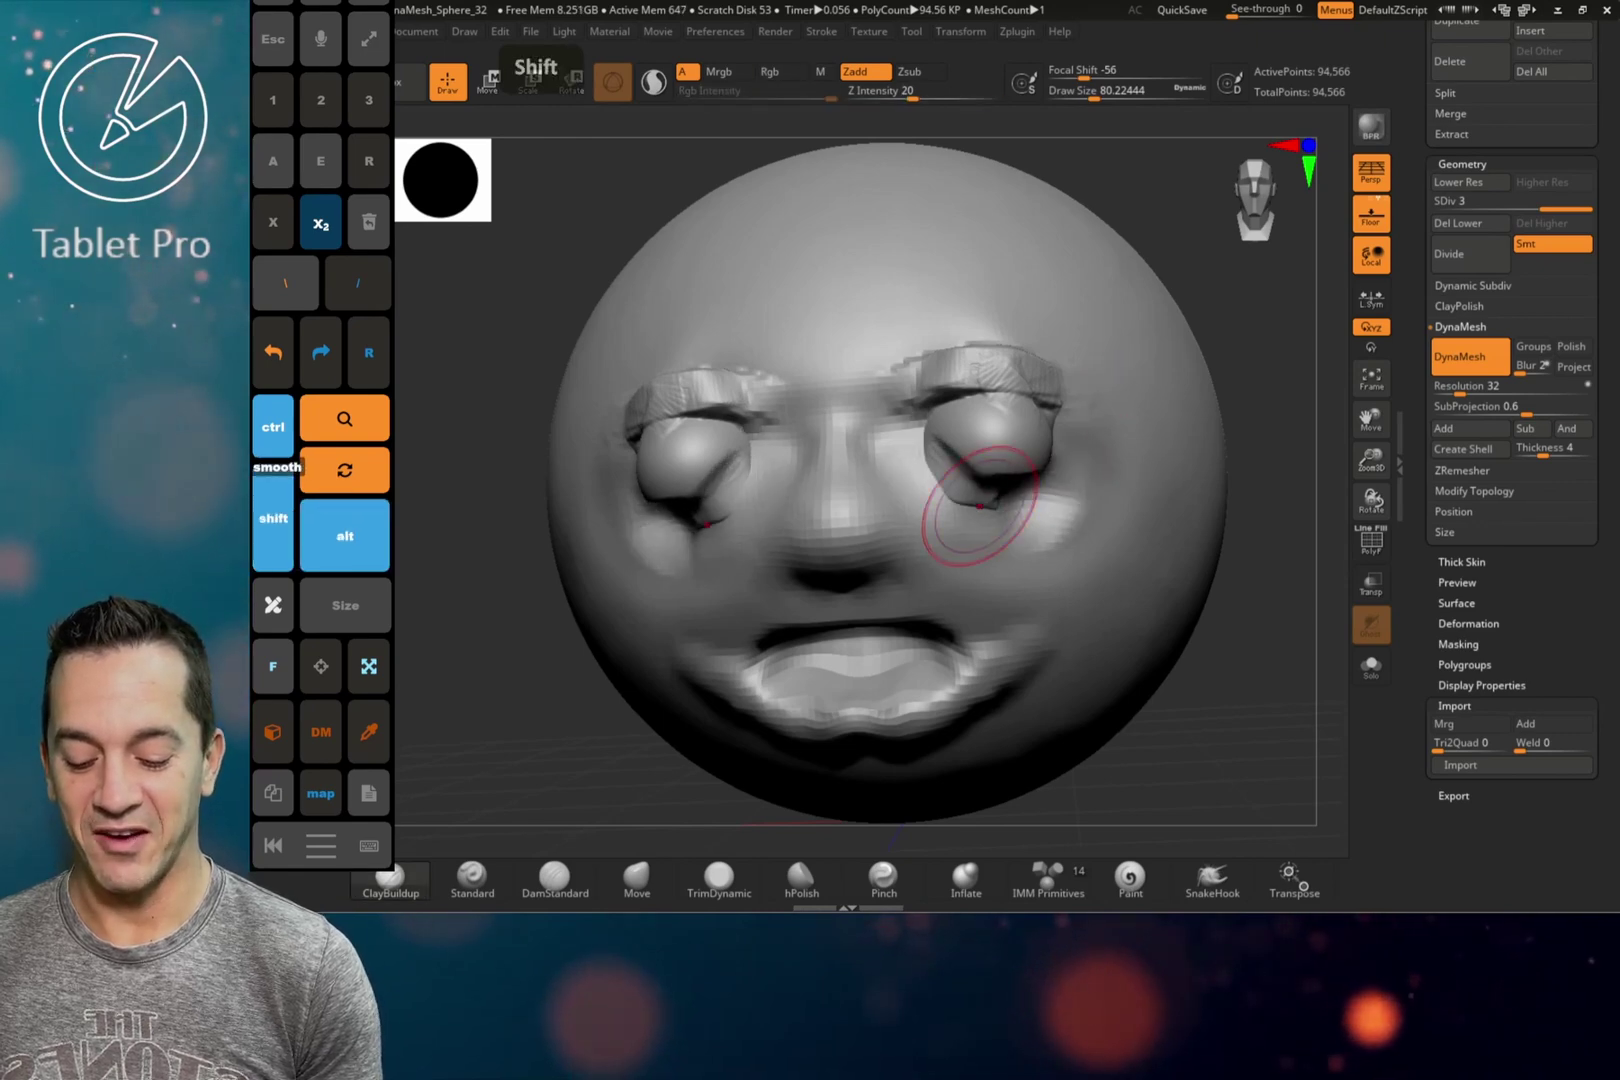
{"action": "left_click_drag", "start_coordinate": [1250, 449], "coordinate": [1180, 435]}
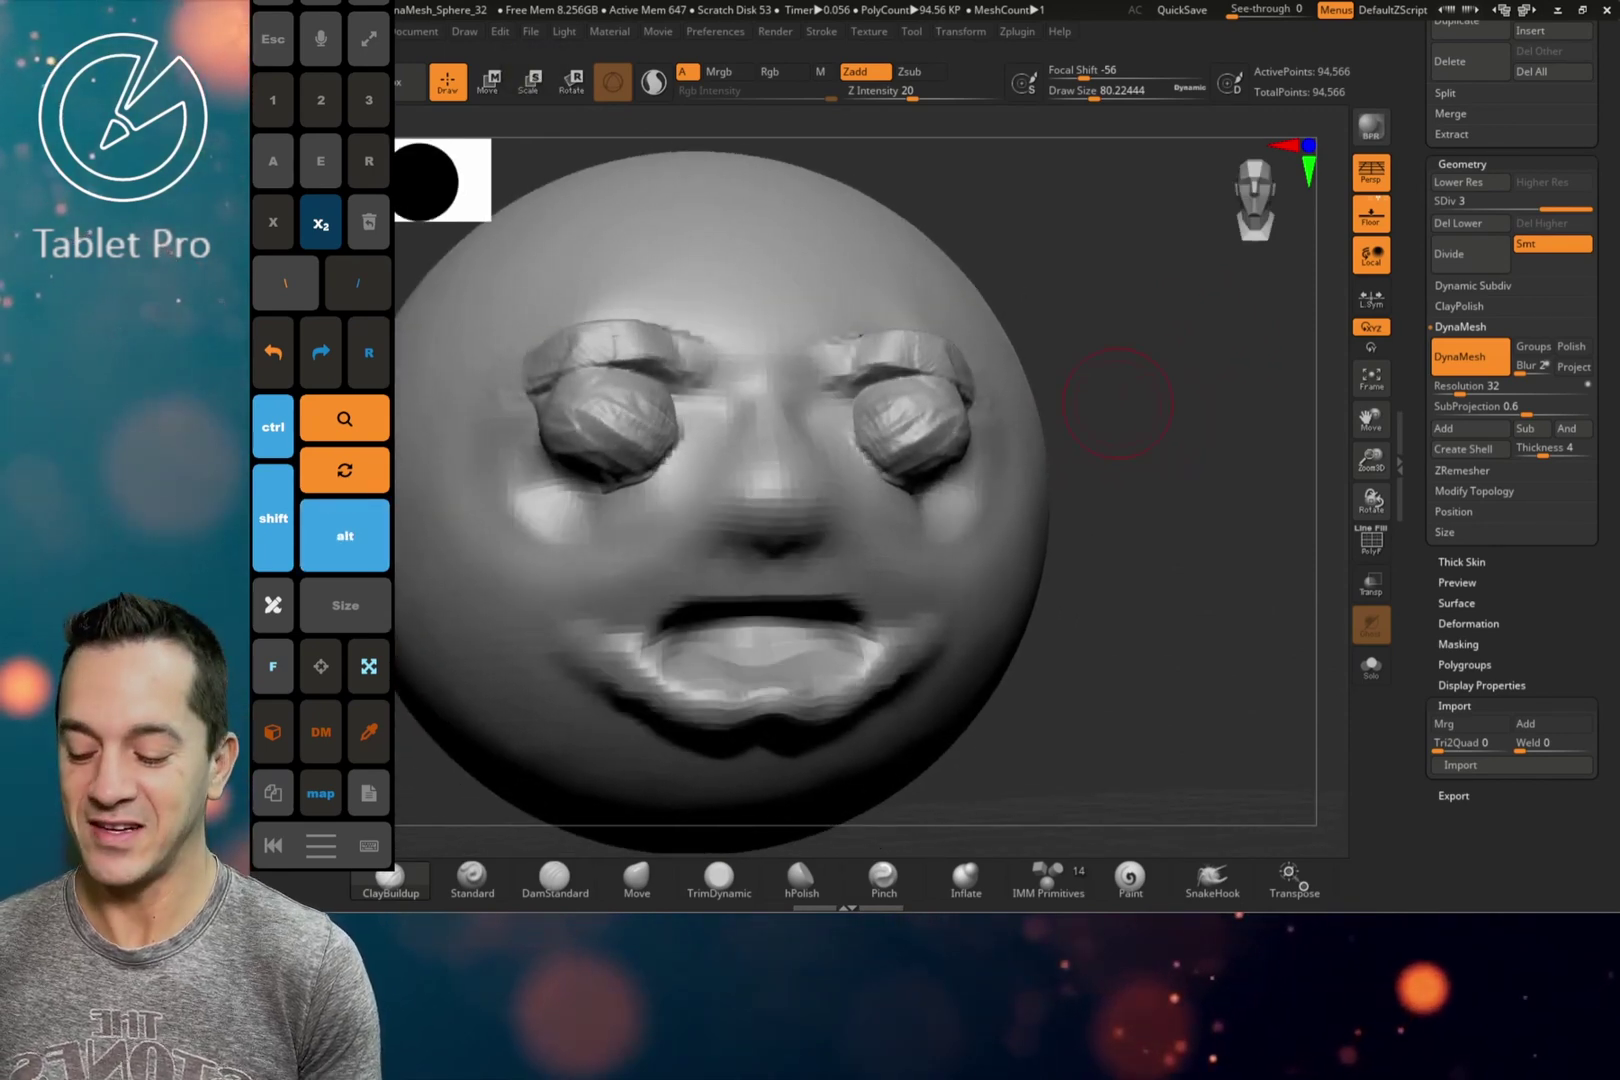
- Reduce the brush's draw size to about 62
{"action": "left_click_drag", "start_coordinate": [1105, 403], "coordinate": [1142, 412], "text": "alt"}
{"action": "right_click_drag", "start_coordinate": [1142, 412], "coordinate": [1255, 428]}
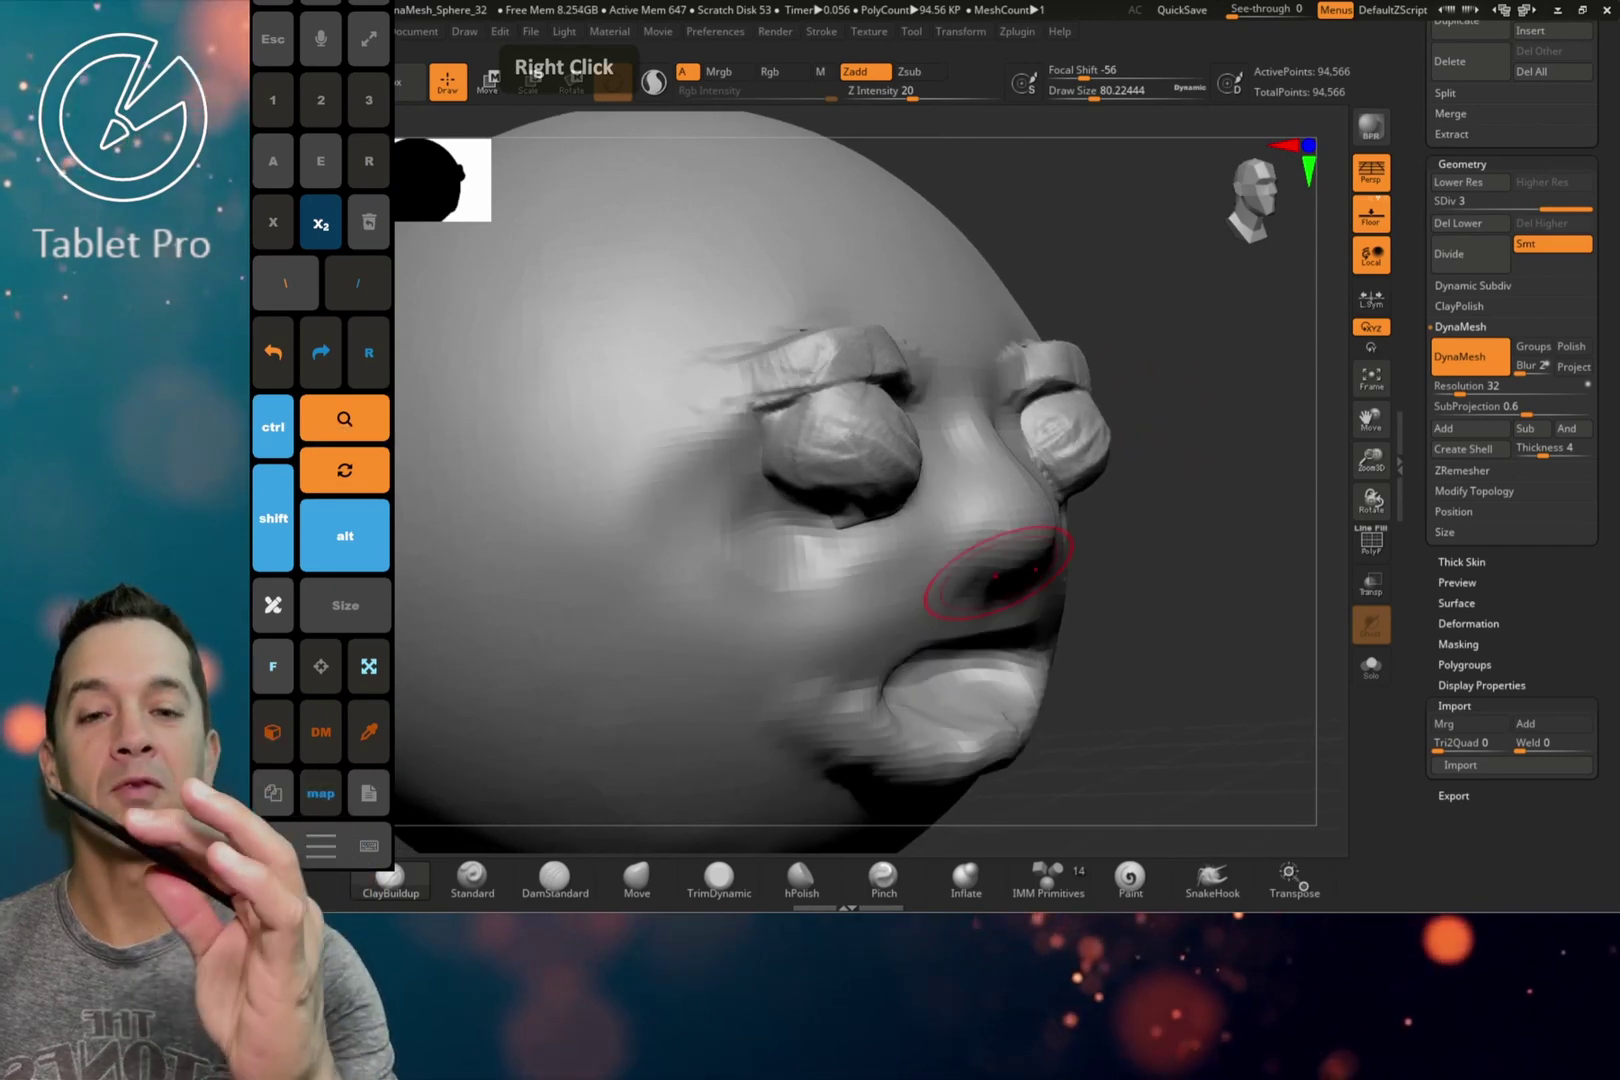
{"action": "mouse_move", "coordinate": [920, 475]}
{"action": "right_mouse_down"}
{"action": "mouse_move", "coordinate": [680, 475]}
{"action": "mouse_move", "coordinate": [990, 475]}
{"action": "mouse_move", "coordinate": [878, 506]}
{"action": "mouse_move", "coordinate": [969, 433]}
{"action": "mouse_move", "coordinate": [940, 510]}
{"action": "mouse_move", "coordinate": [1005, 408]}
{"action": "mouse_move", "coordinate": [778, 386]}
{"action": "right_mouse_up"}
{"action": "right_click_drag", "start_coordinate": [1225, 404], "coordinate": [1225, 330]}
{"action": "right_click_drag", "start_coordinate": [955, 350], "coordinate": [1060, 408]}
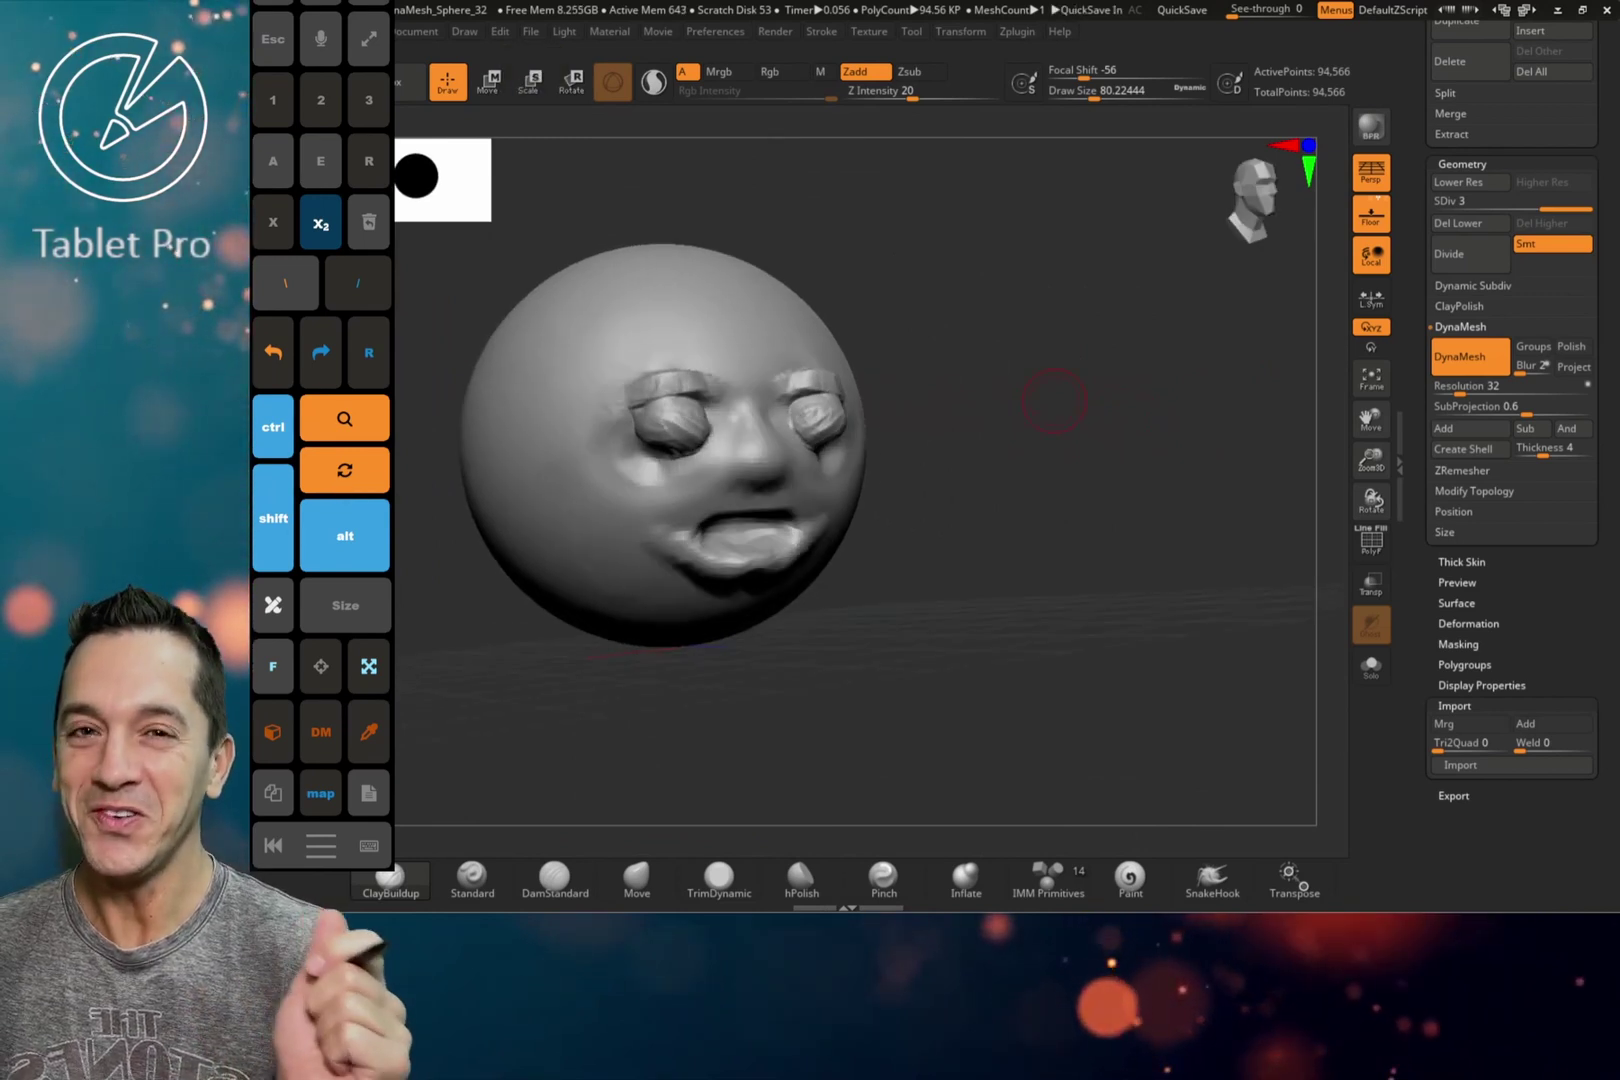
{"action": "mouse_move", "coordinate": [1055, 403]}
{"action": "left_mouse_down"}
{"action": "mouse_move", "coordinate": [1010, 372]}
{"action": "mouse_move", "coordinate": [966, 397]}
{"action": "left_mouse_up"}
{"action": "mouse_move", "coordinate": [1094, 92]}
{"action": "left_mouse_down"}
{"action": "mouse_move", "coordinate": [1114, 92]}
{"action": "mouse_move", "coordinate": [1073, 108]}
{"action": "mouse_move", "coordinate": [1090, 98]}
{"action": "left_mouse_up"}
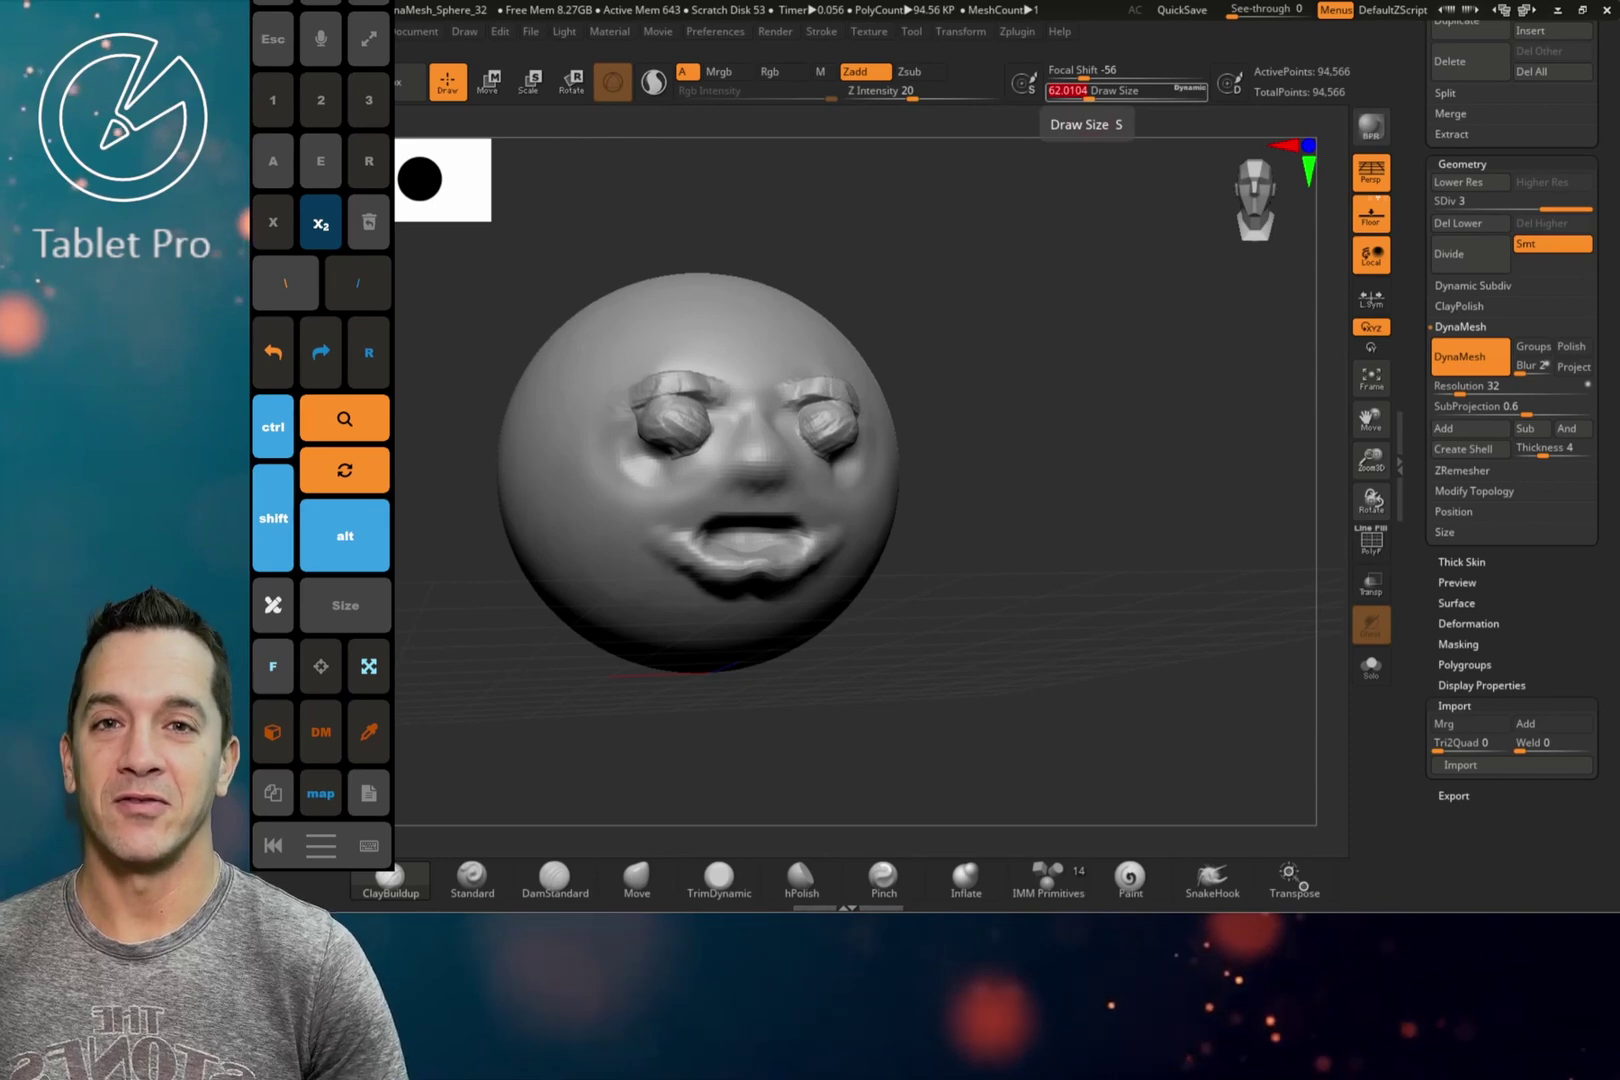
- Open the artist pad layout in Tablet Pro Manager and select its Size button for editing
{"action": "left_click", "coordinate": [320, 845]}
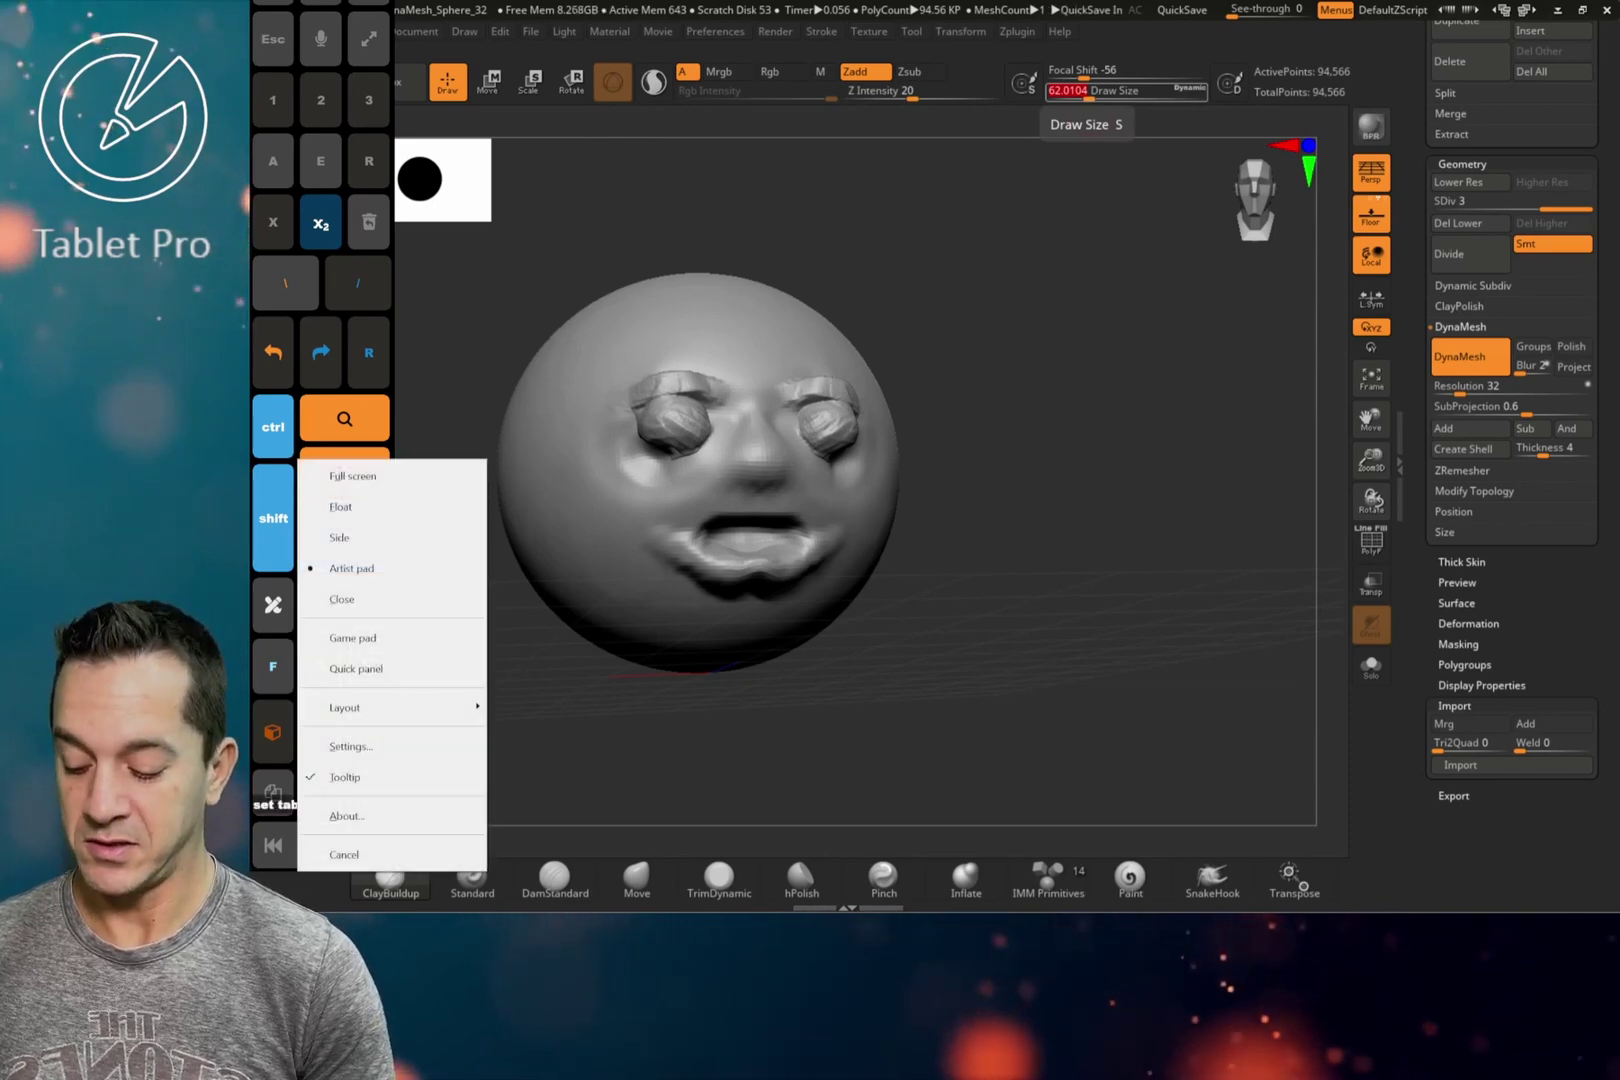
{"action": "left_click", "coordinate": [392, 707]}
{"action": "left_click", "coordinate": [577, 423]}
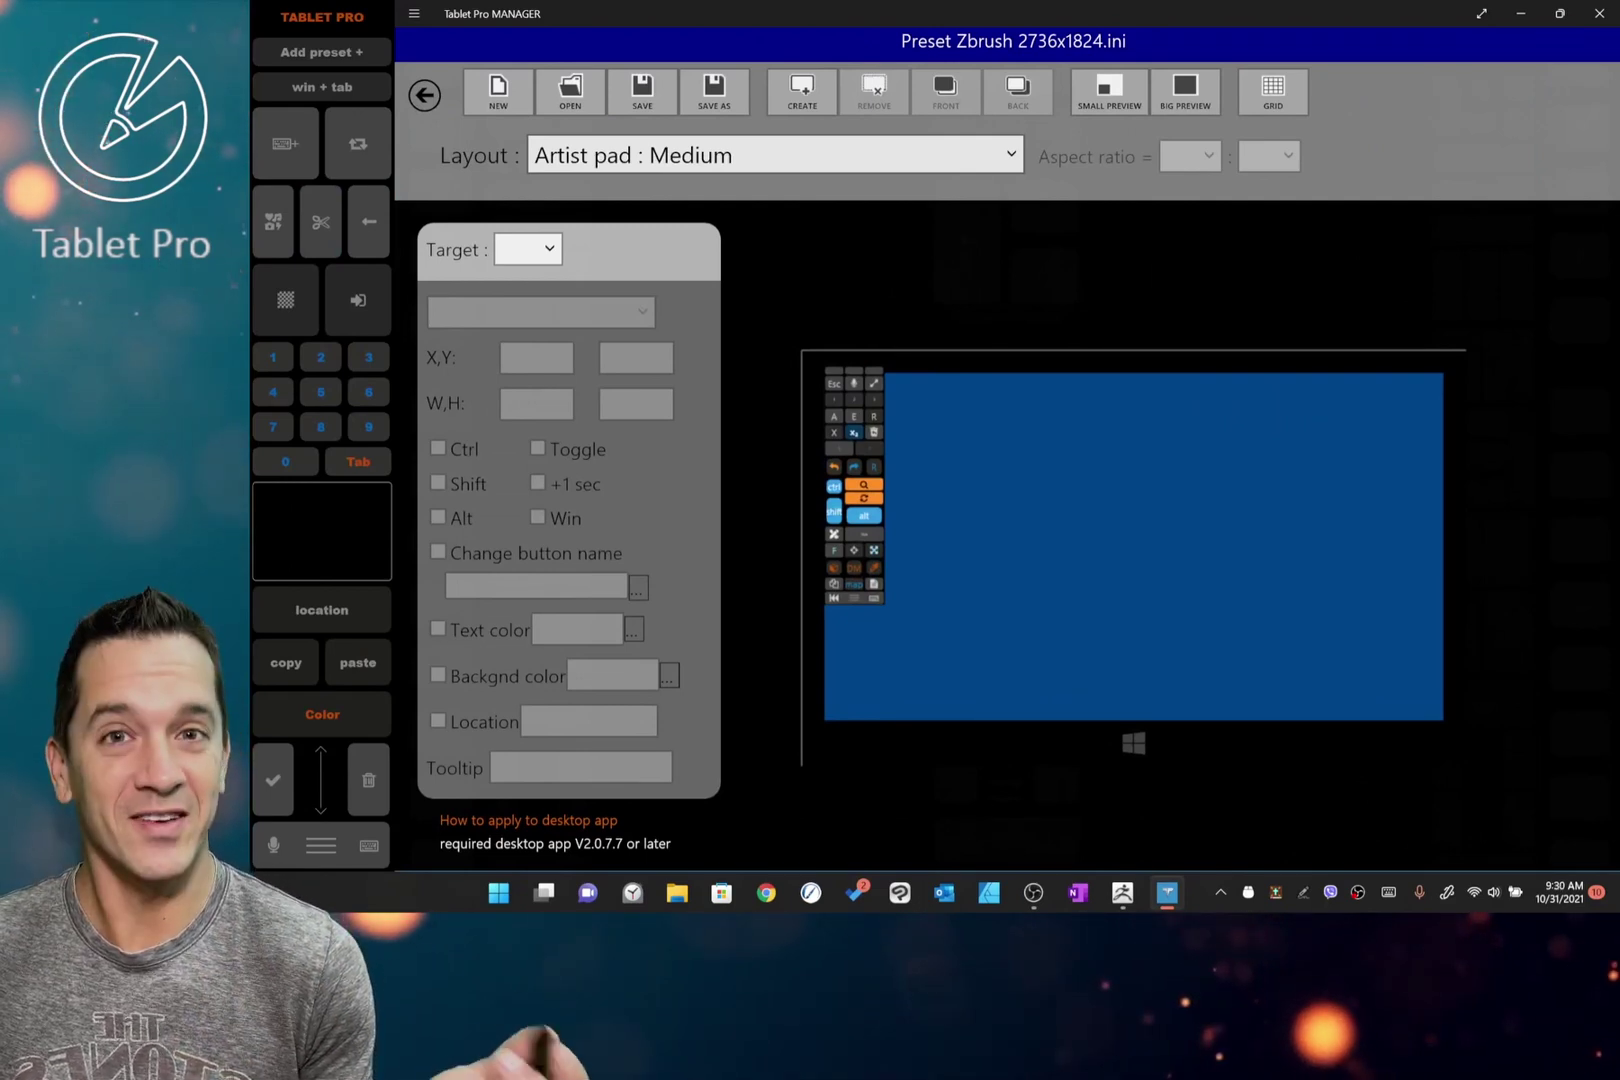
{"action": "left_click", "coordinate": [864, 534]}
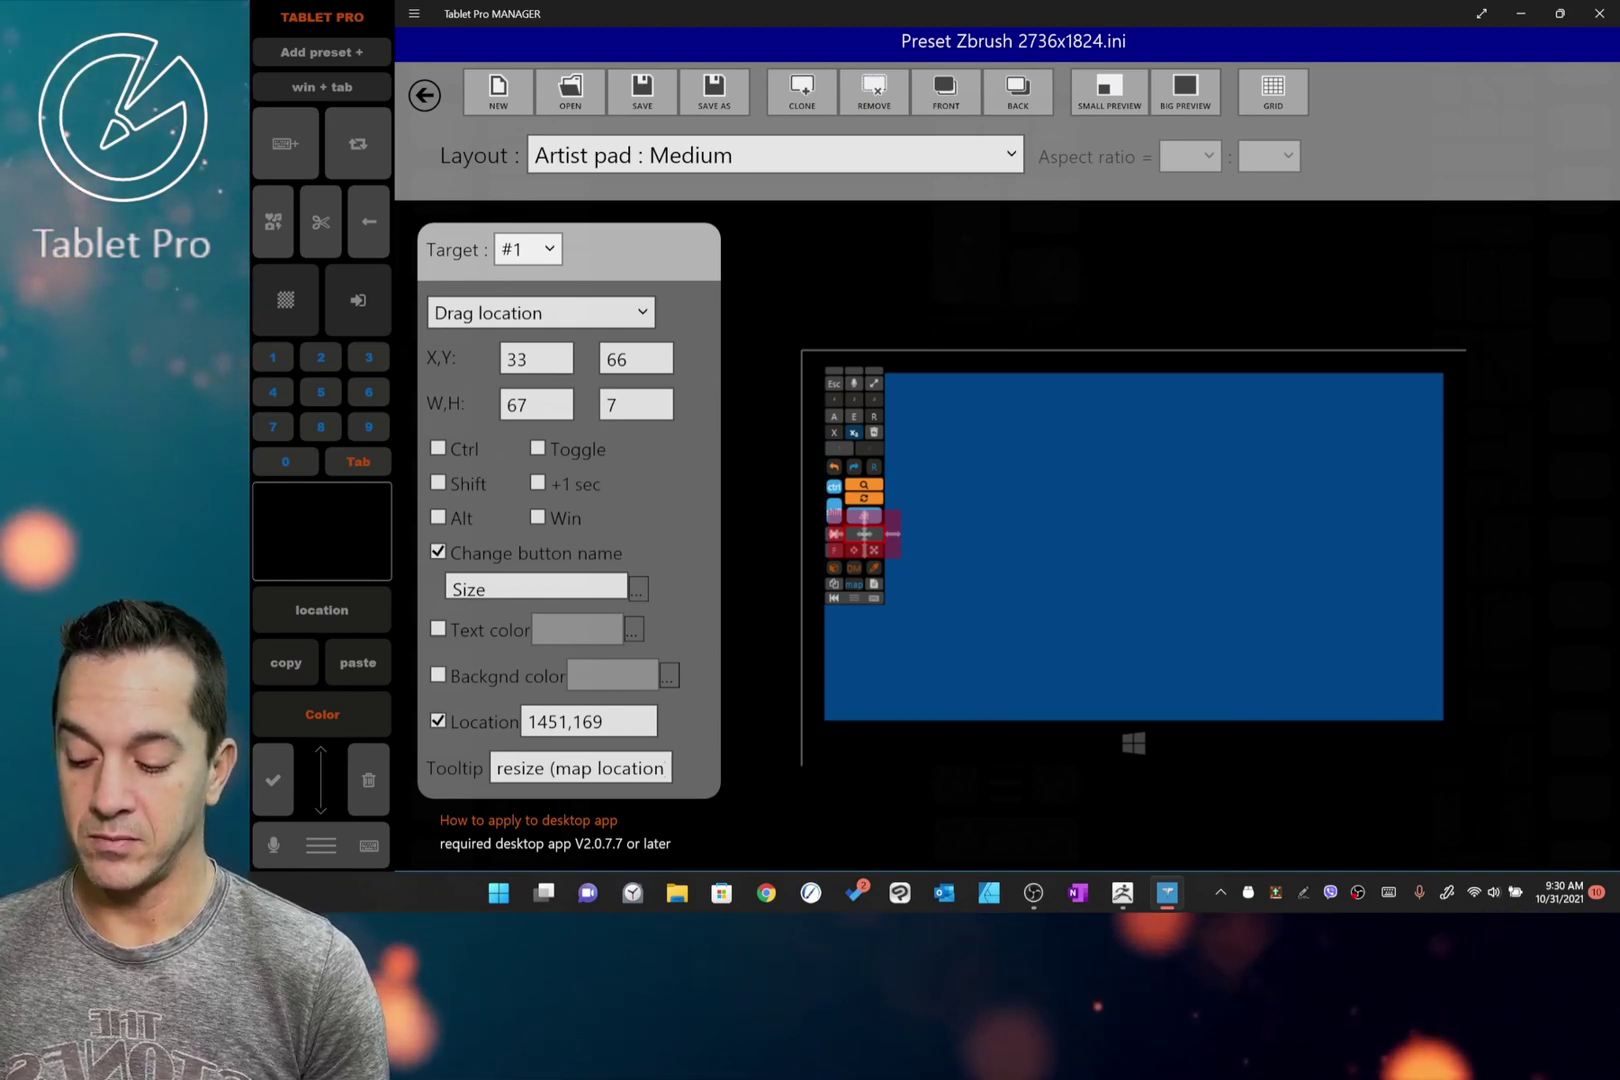
- Set the Size button's location to 1454,169 using the see-through window, save the preset and close the manager
{"action": "left_click", "coordinate": [285, 299]}
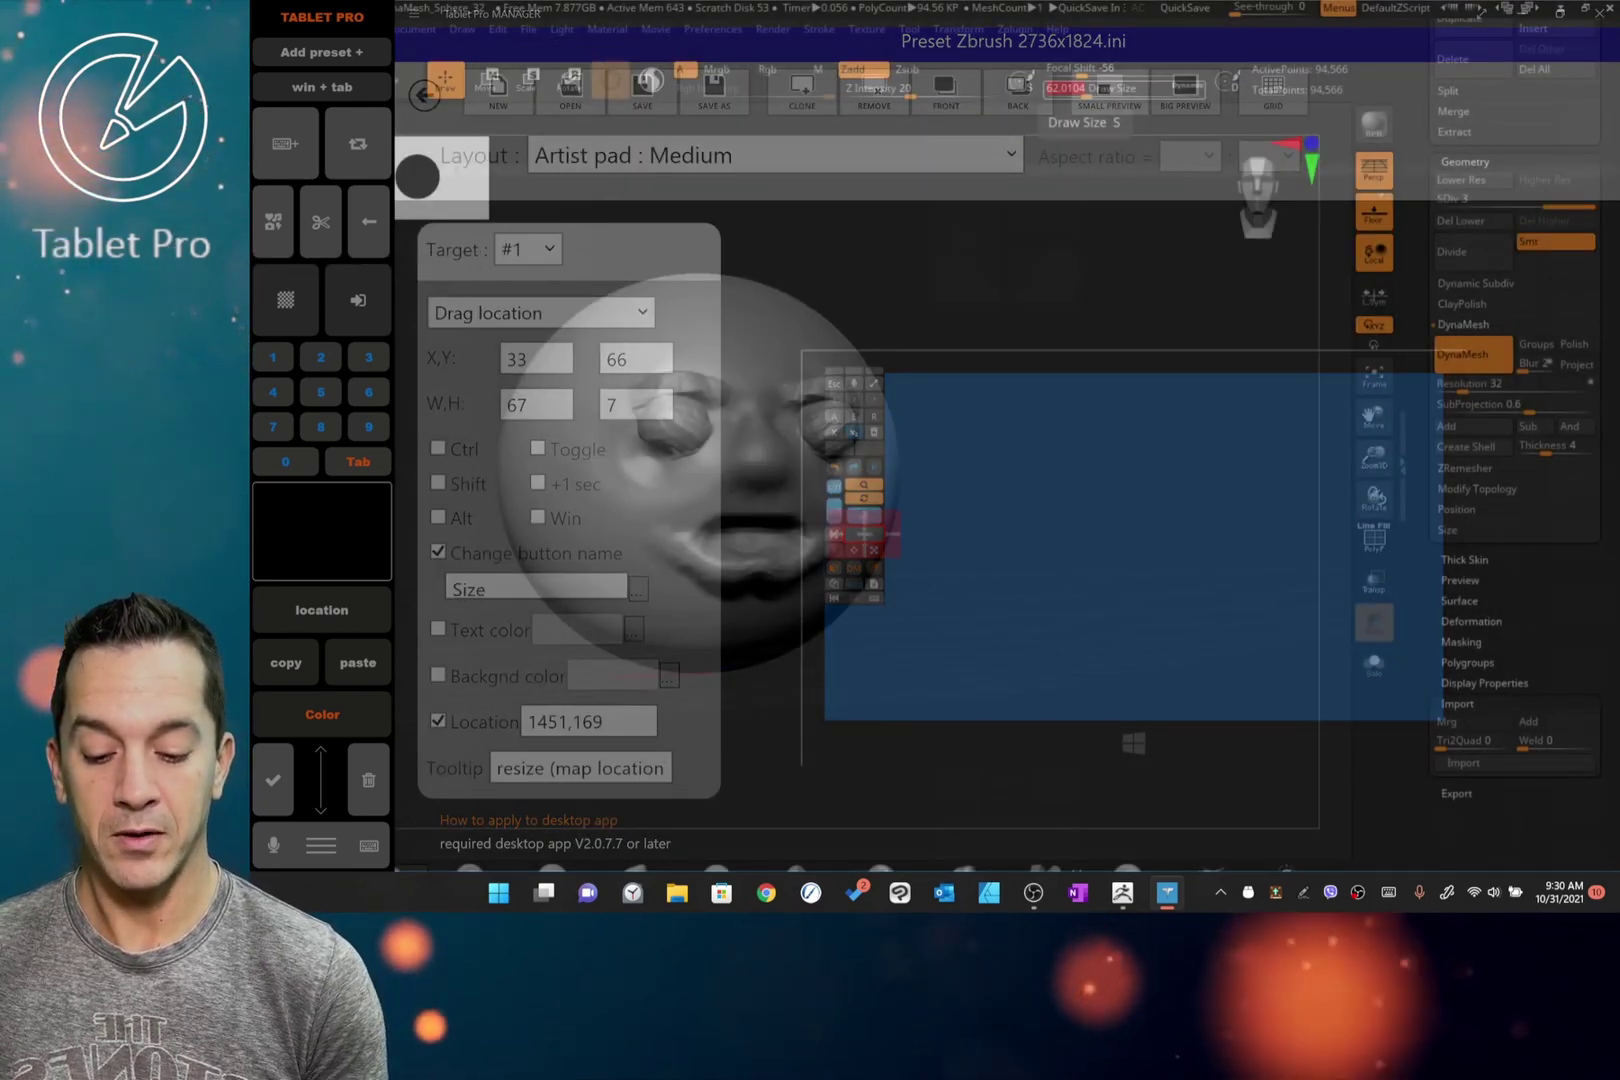
{"action": "key", "text": "alt"}
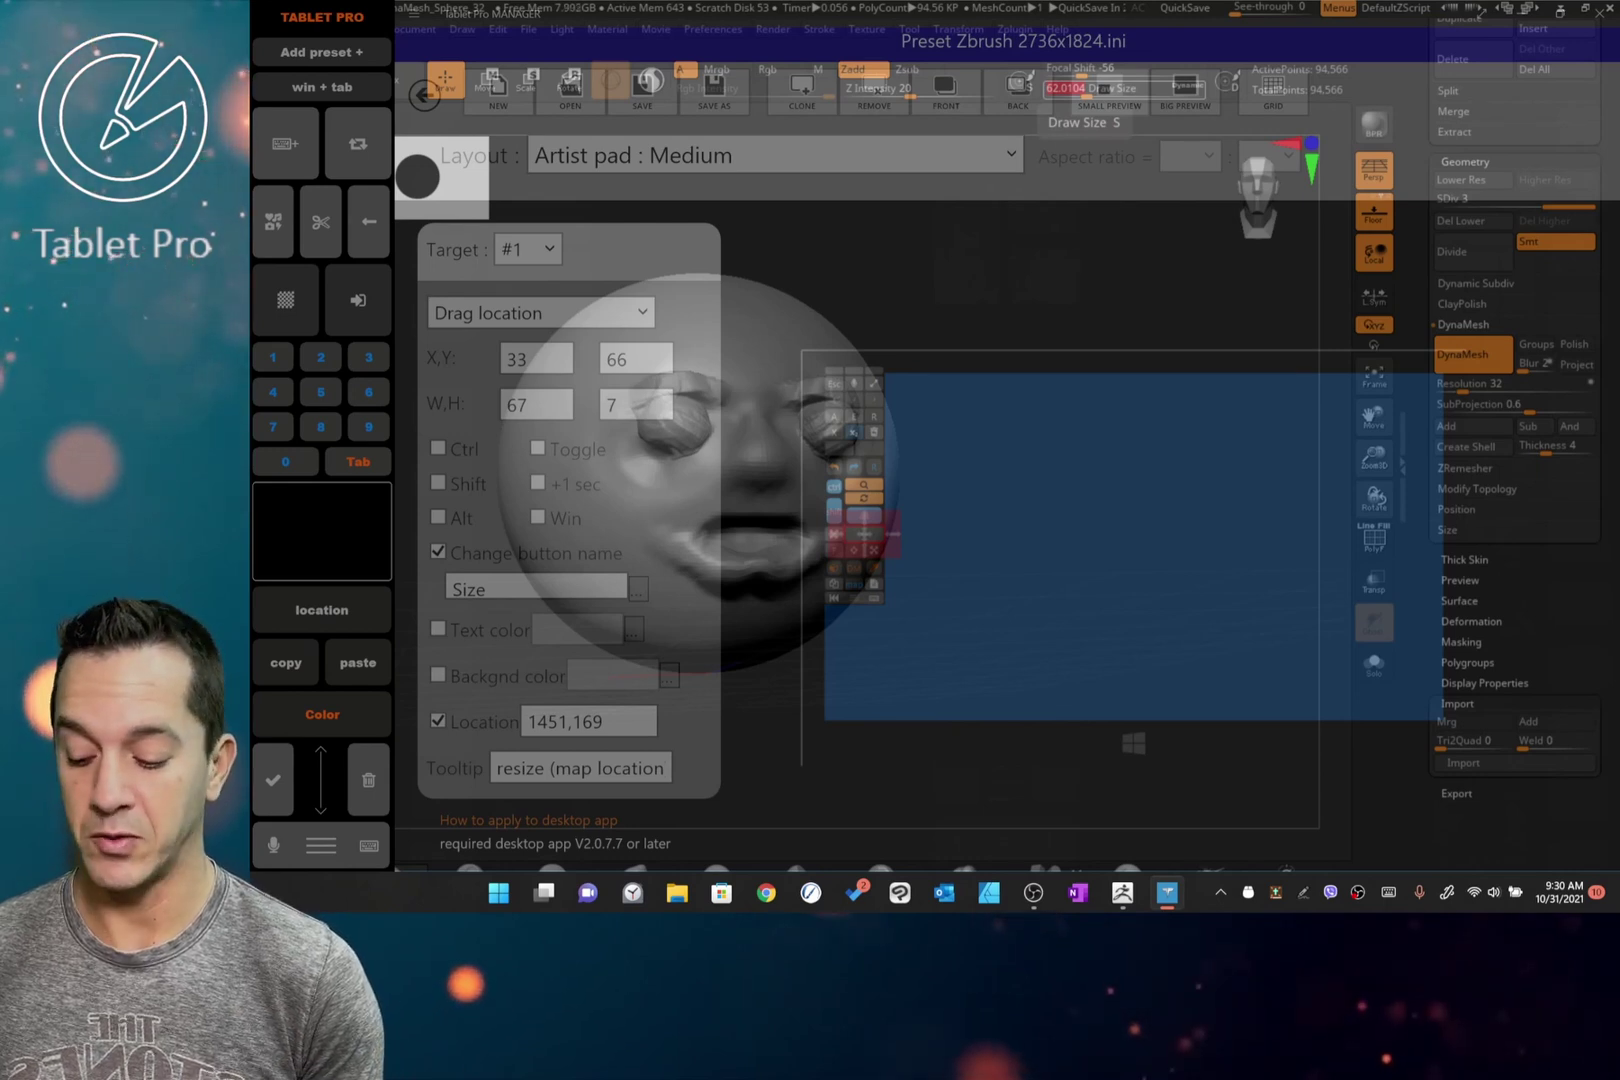
{"action": "key", "text": "alt"}
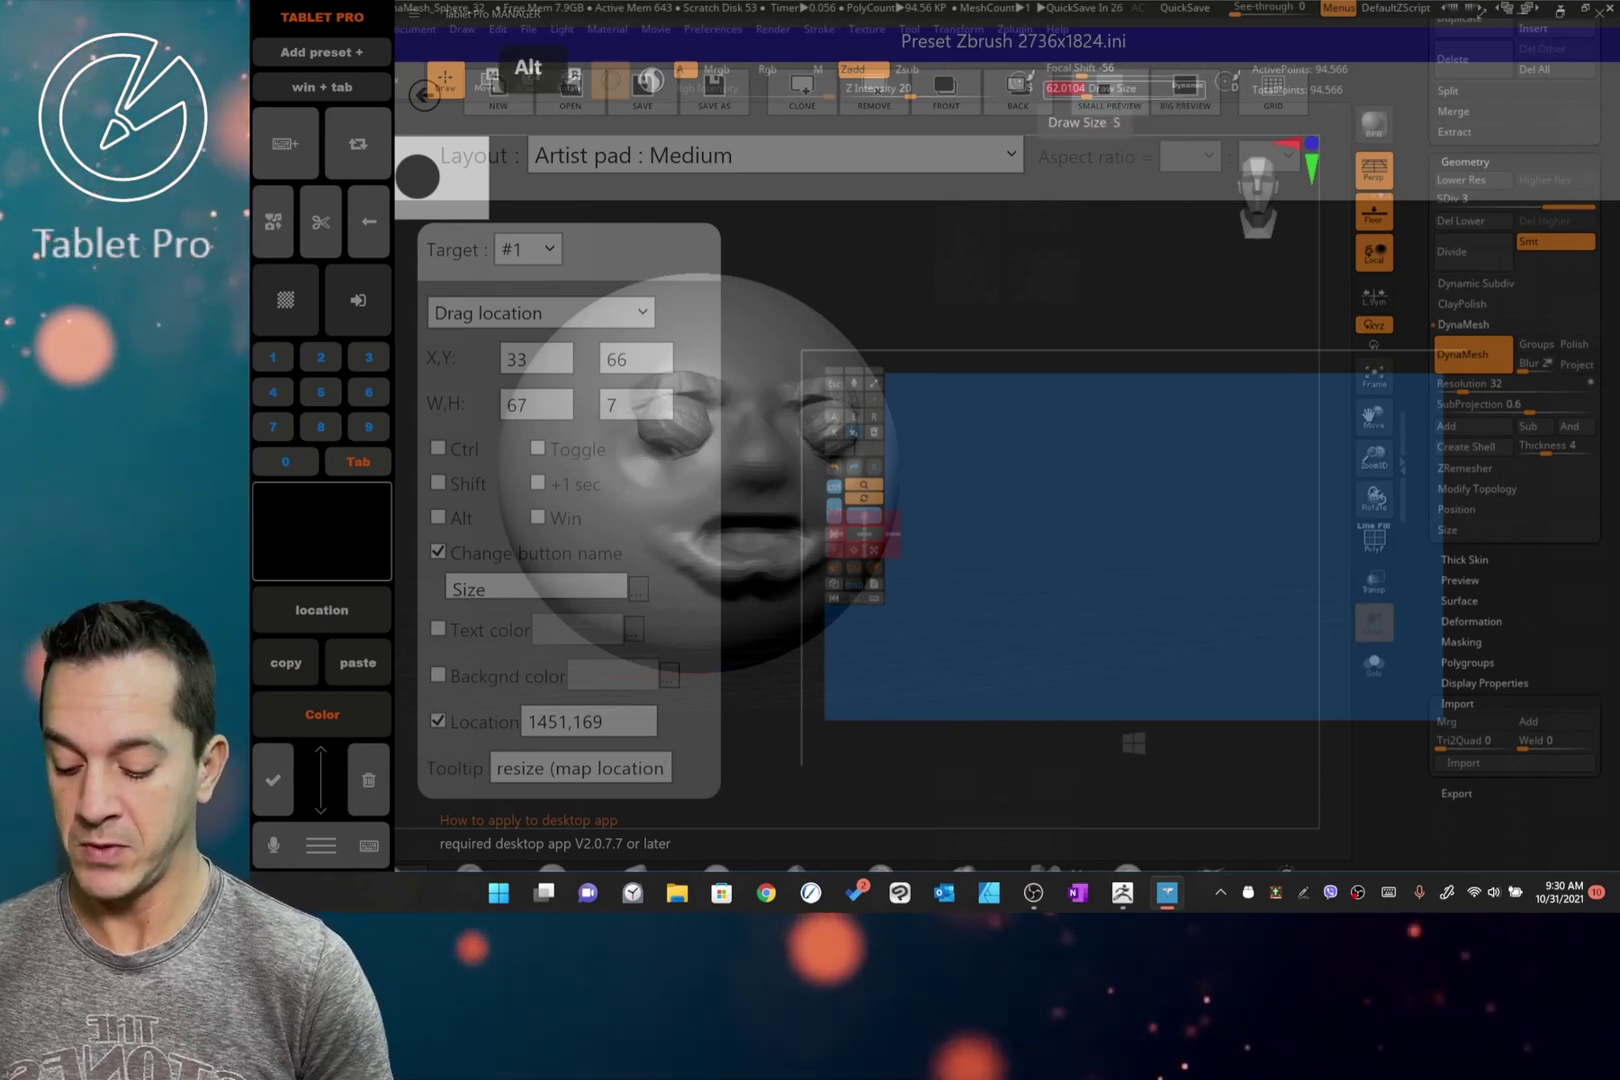
{"action": "double_click", "coordinate": [565, 721]}
{"action": "type", "text": "1454,169"}
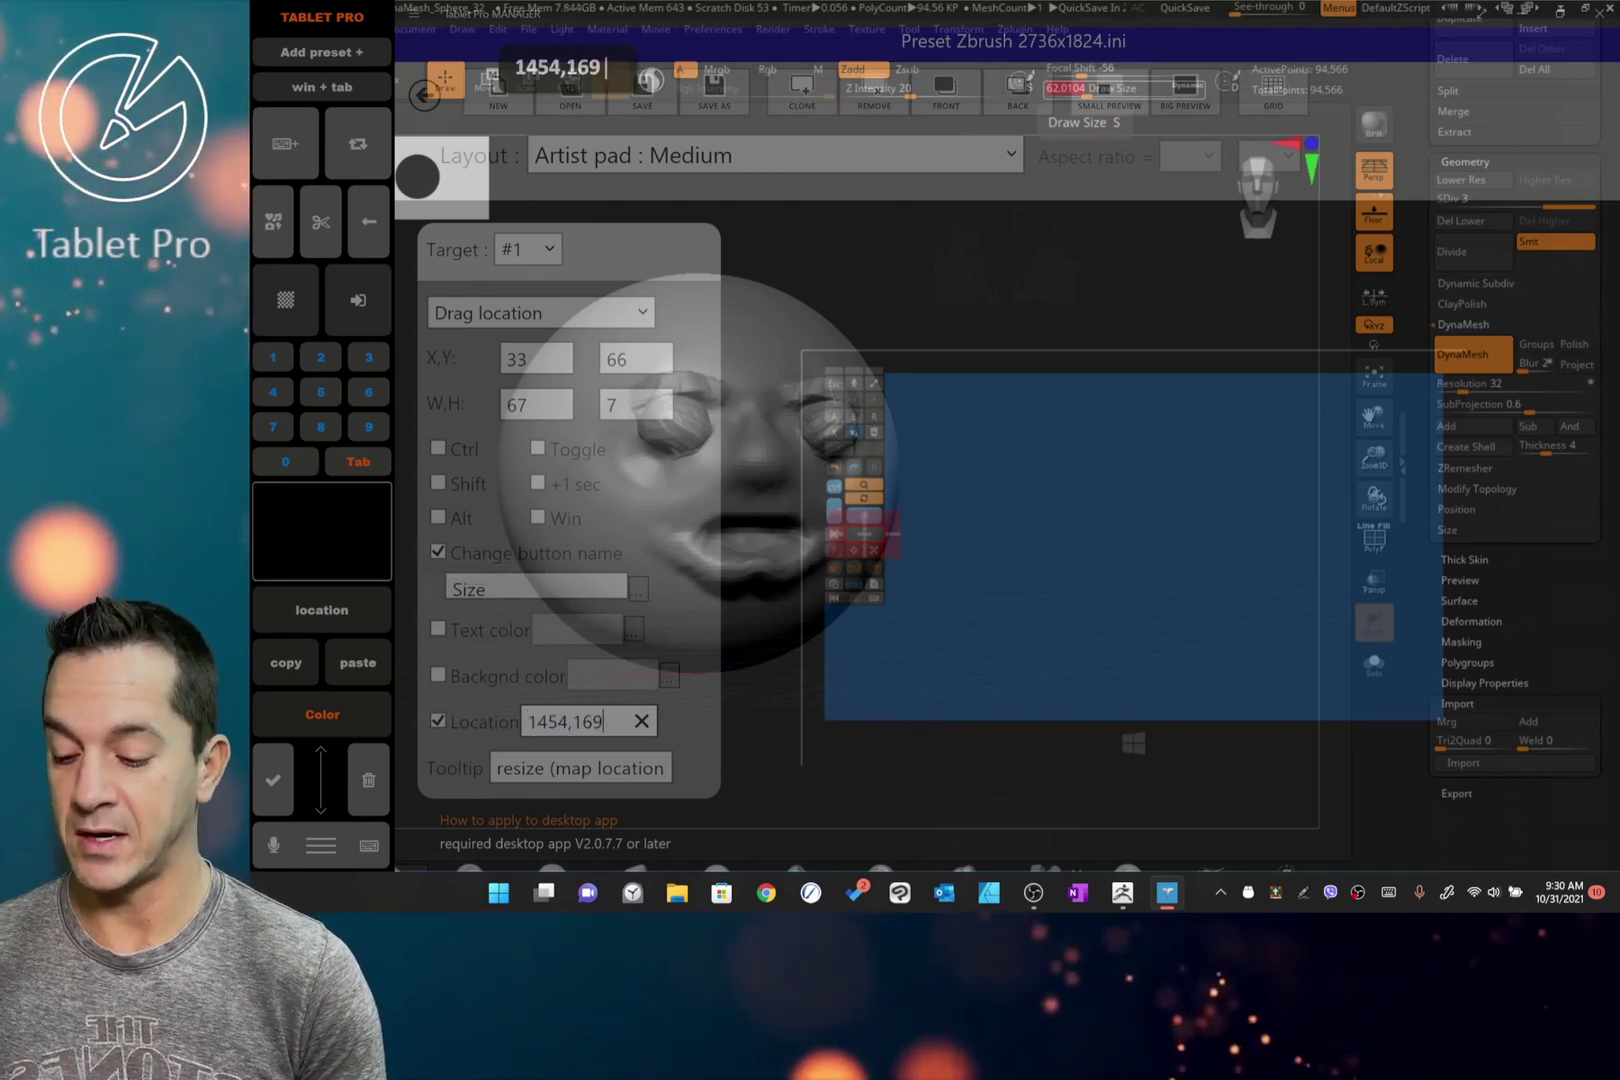
{"action": "left_click", "coordinate": [285, 299]}
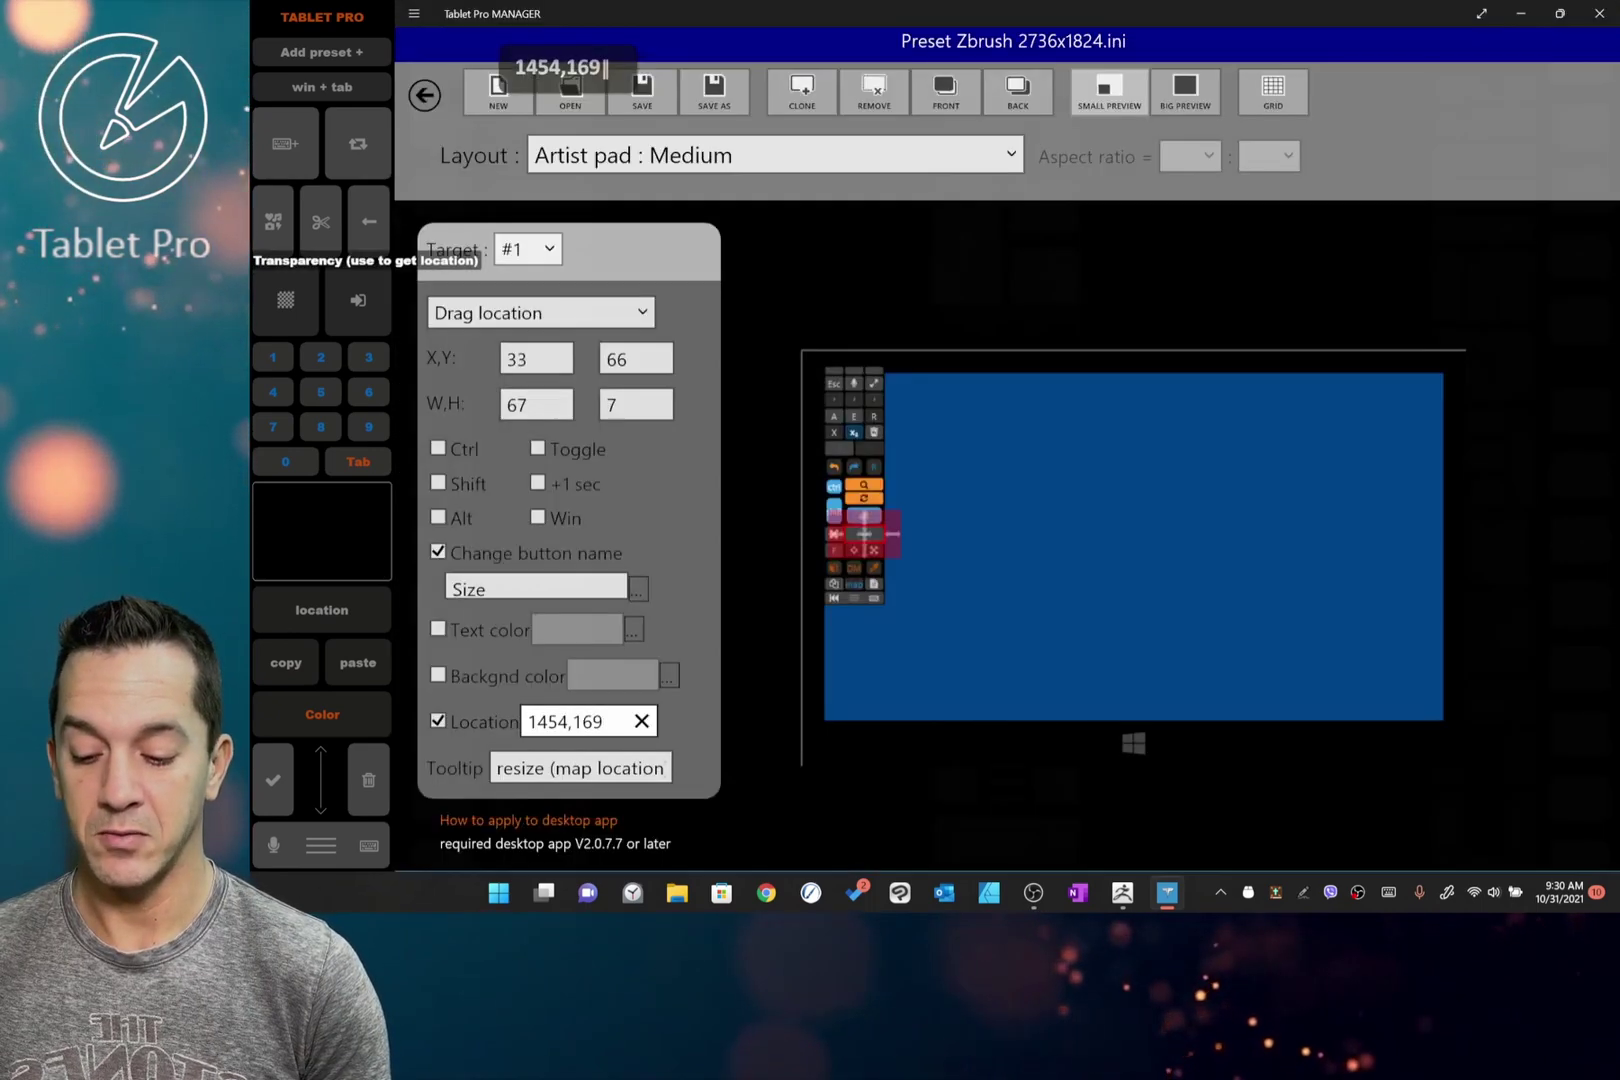
{"action": "left_click", "coordinate": [642, 92]}
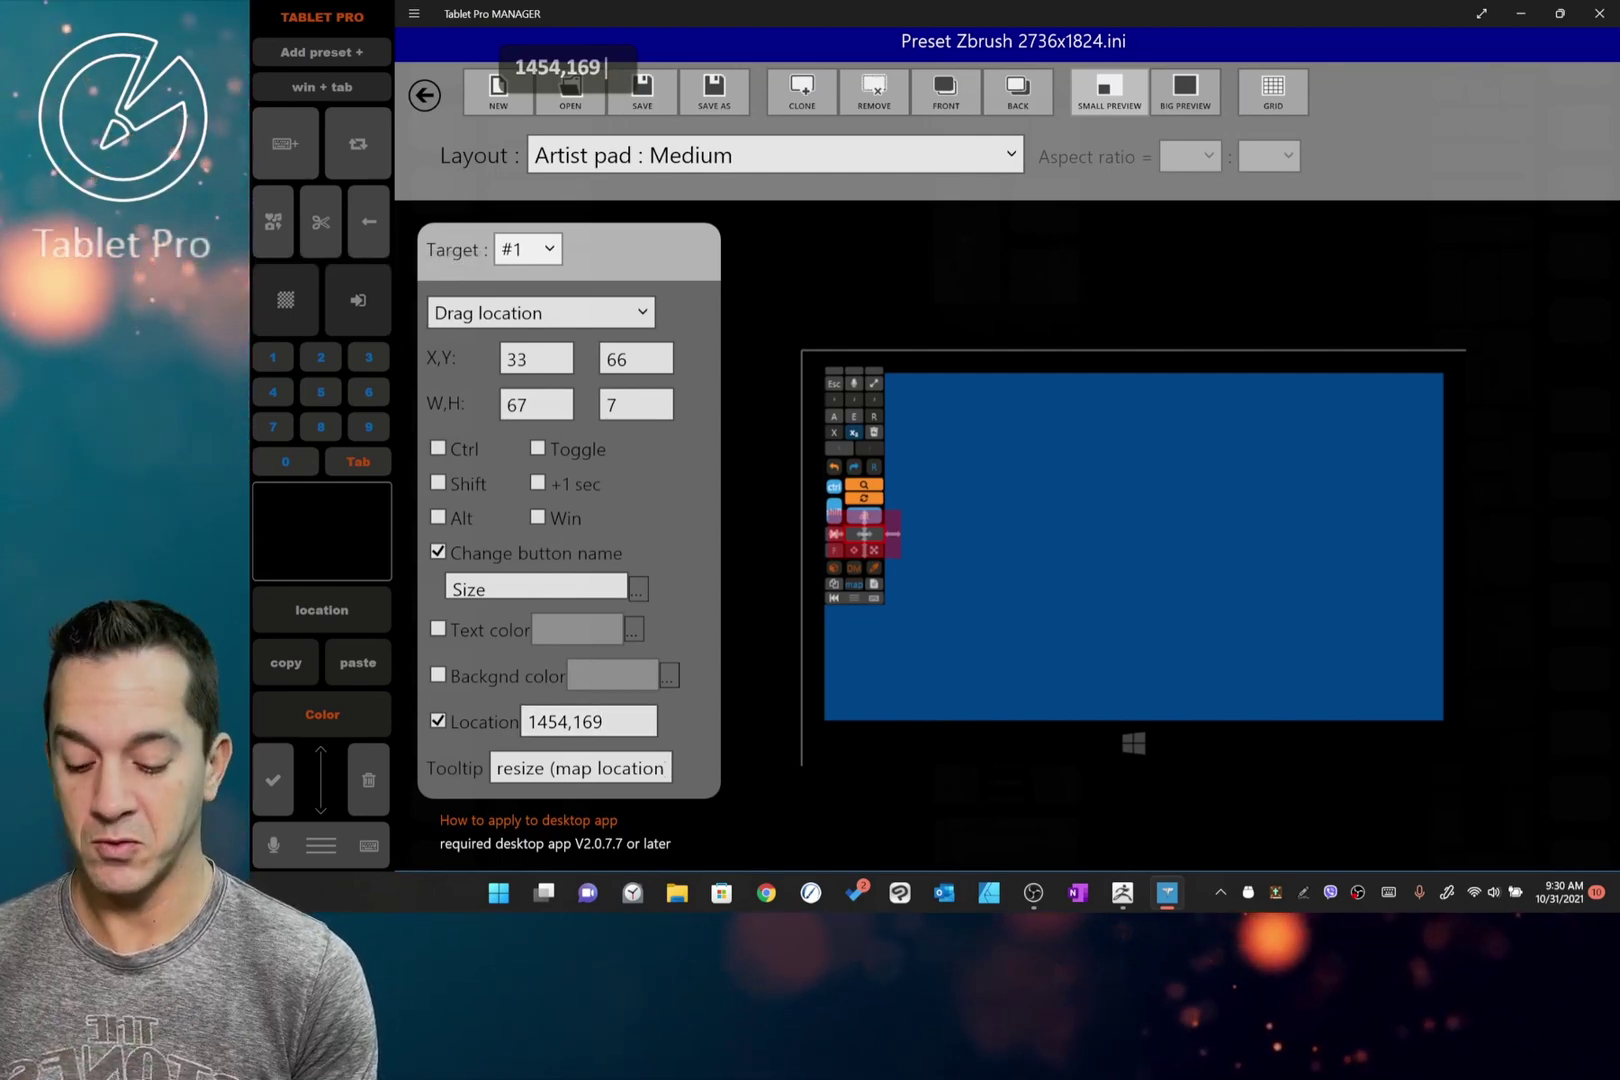
{"action": "left_click", "coordinate": [1594, 13]}
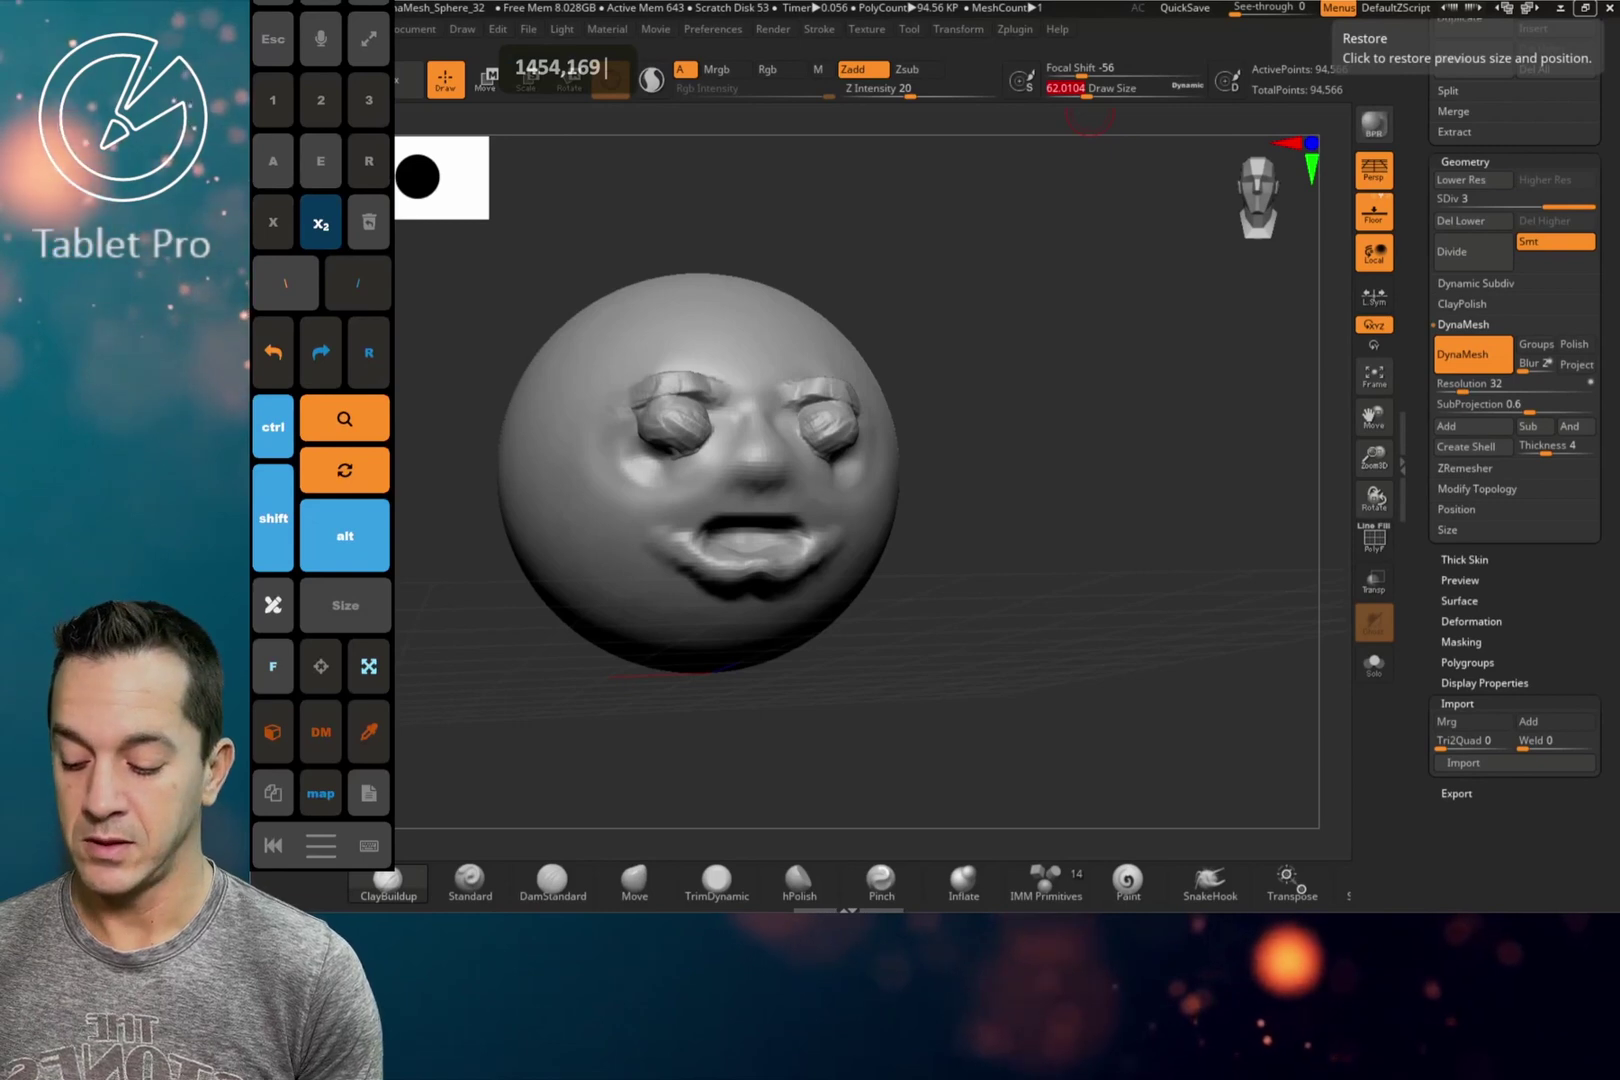
- Set the brush's draw size to about 65 and bring up the pop-up brush palette beside the face
{"action": "mouse_move", "coordinate": [1087, 90]}
{"action": "left_mouse_down"}
{"action": "mouse_move", "coordinate": [1120, 90]}
{"action": "mouse_move", "coordinate": [1087, 90]}
{"action": "left_mouse_up"}
{"action": "left_click", "coordinate": [1087, 90]}
{"action": "right_click", "coordinate": [923, 568]}
{"action": "right_click", "coordinate": [931, 522]}
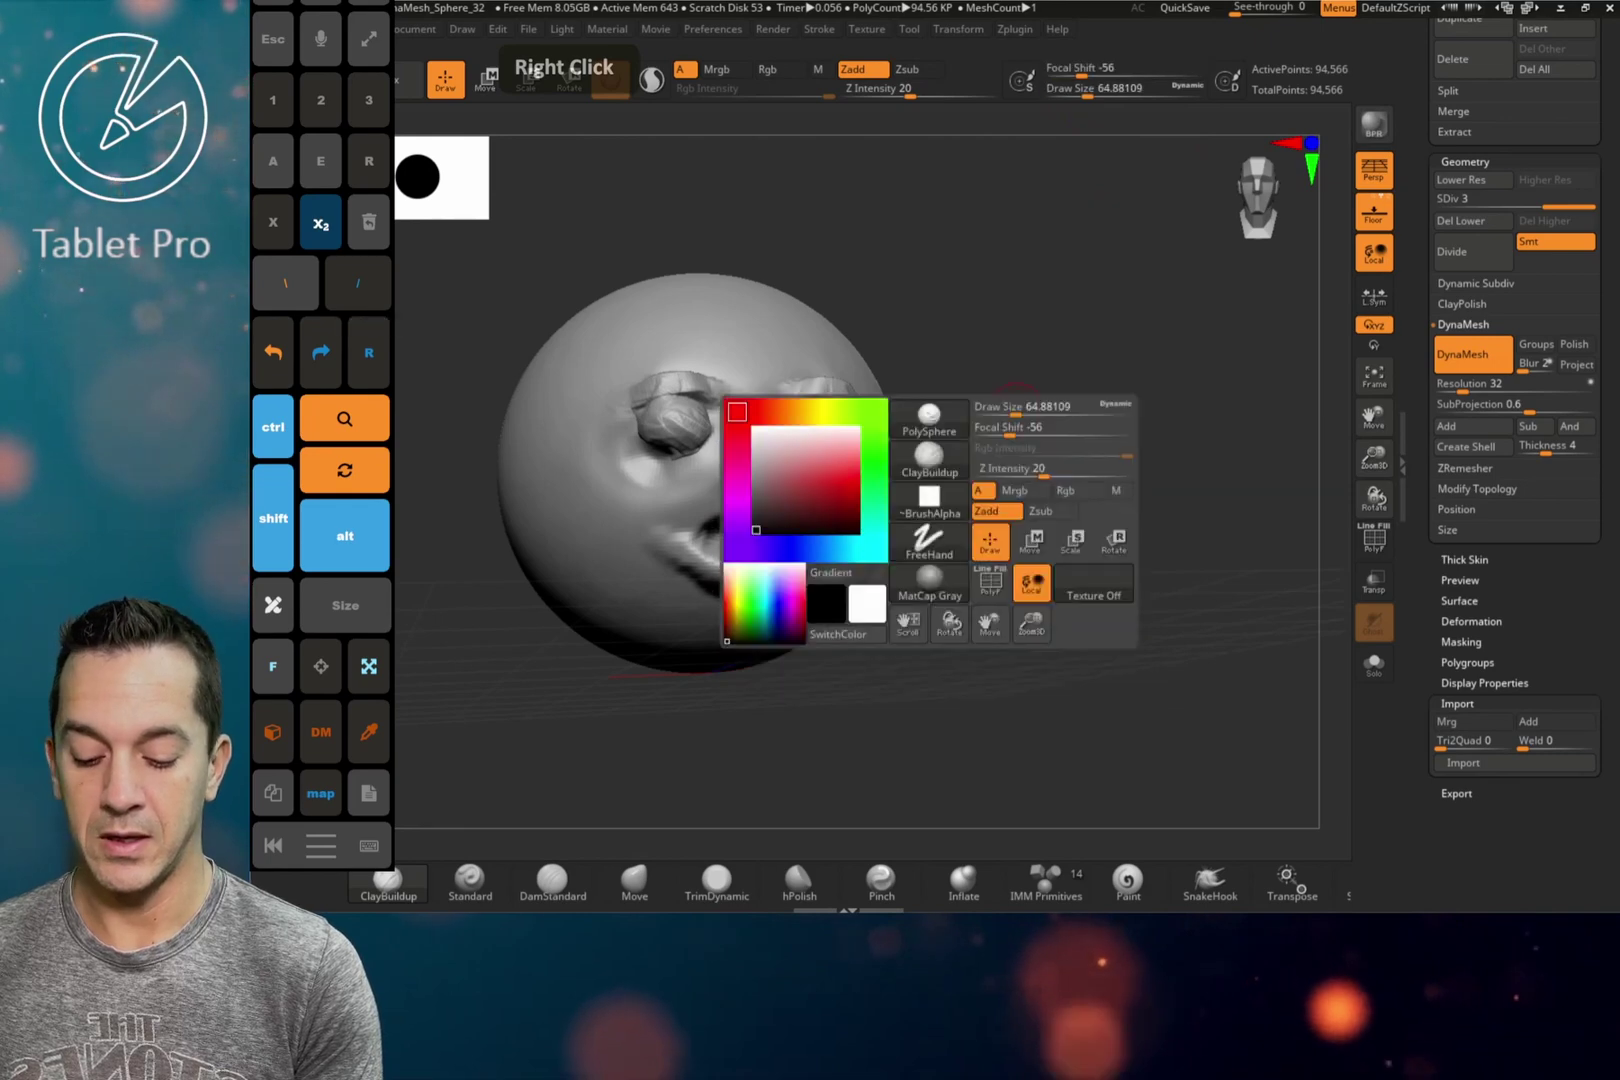
{"action": "left_click_drag", "start_coordinate": [1027, 372], "coordinate": [1105, 385]}
{"action": "right_click_drag", "start_coordinate": [1105, 385], "coordinate": [984, 410]}
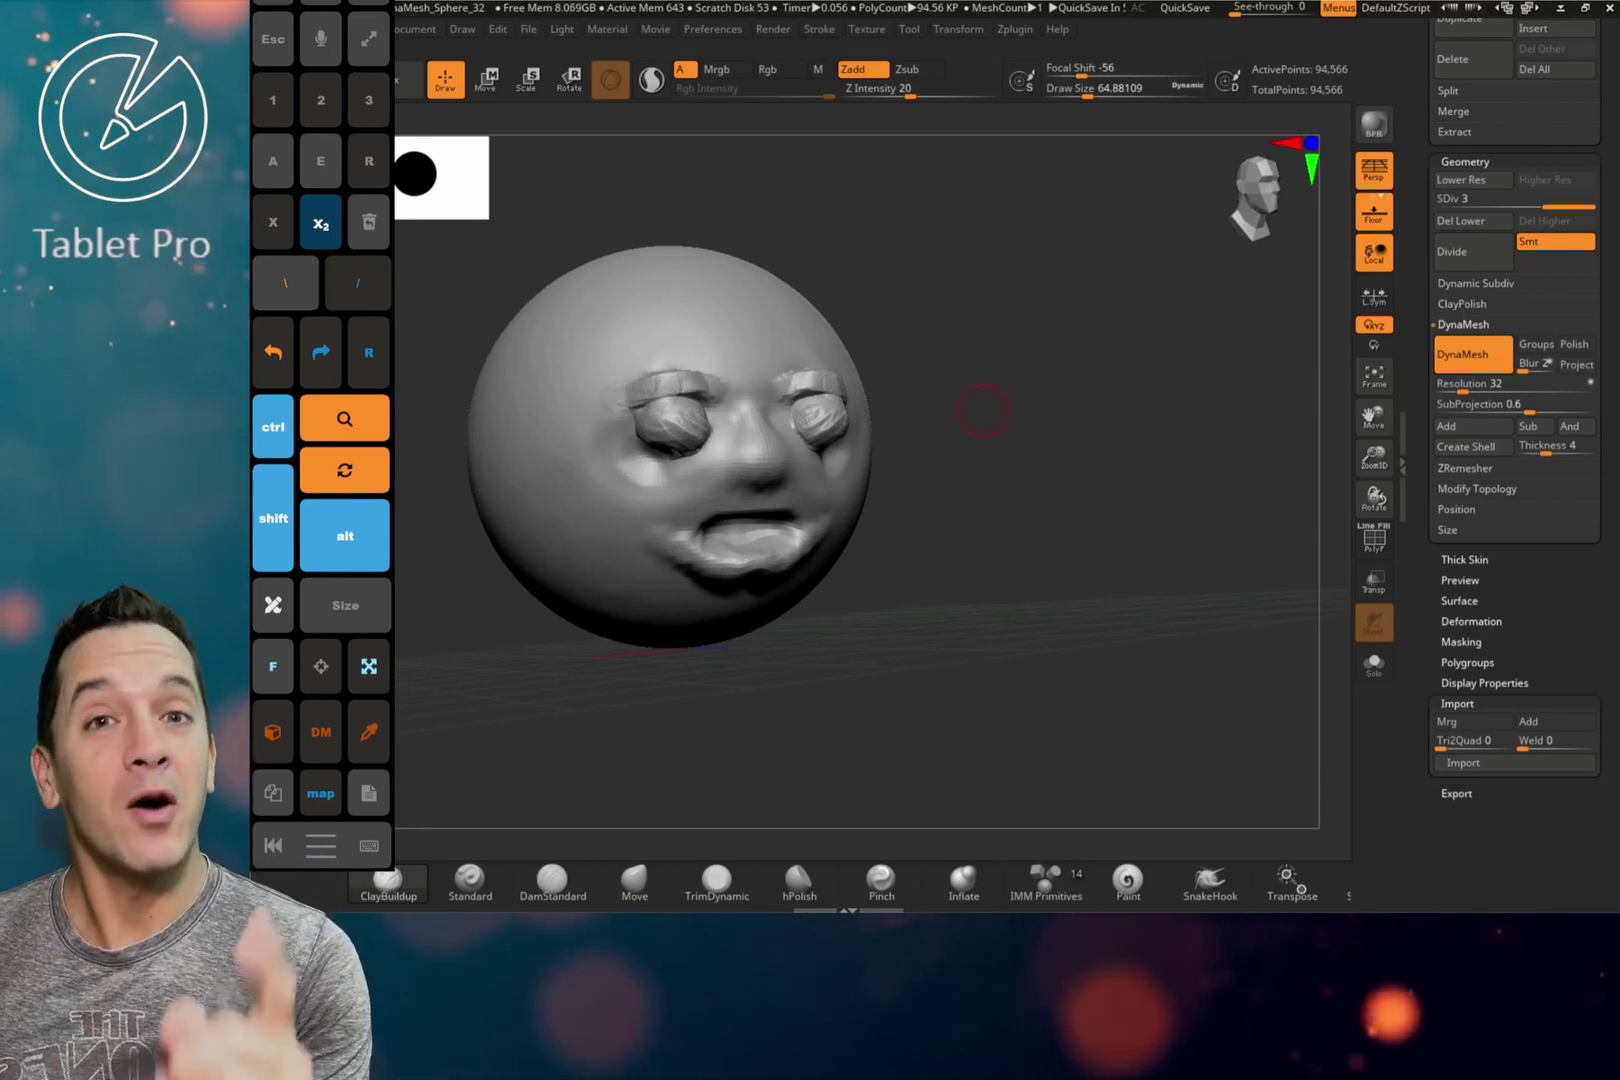
{"action": "left_click", "coordinate": [713, 29]}
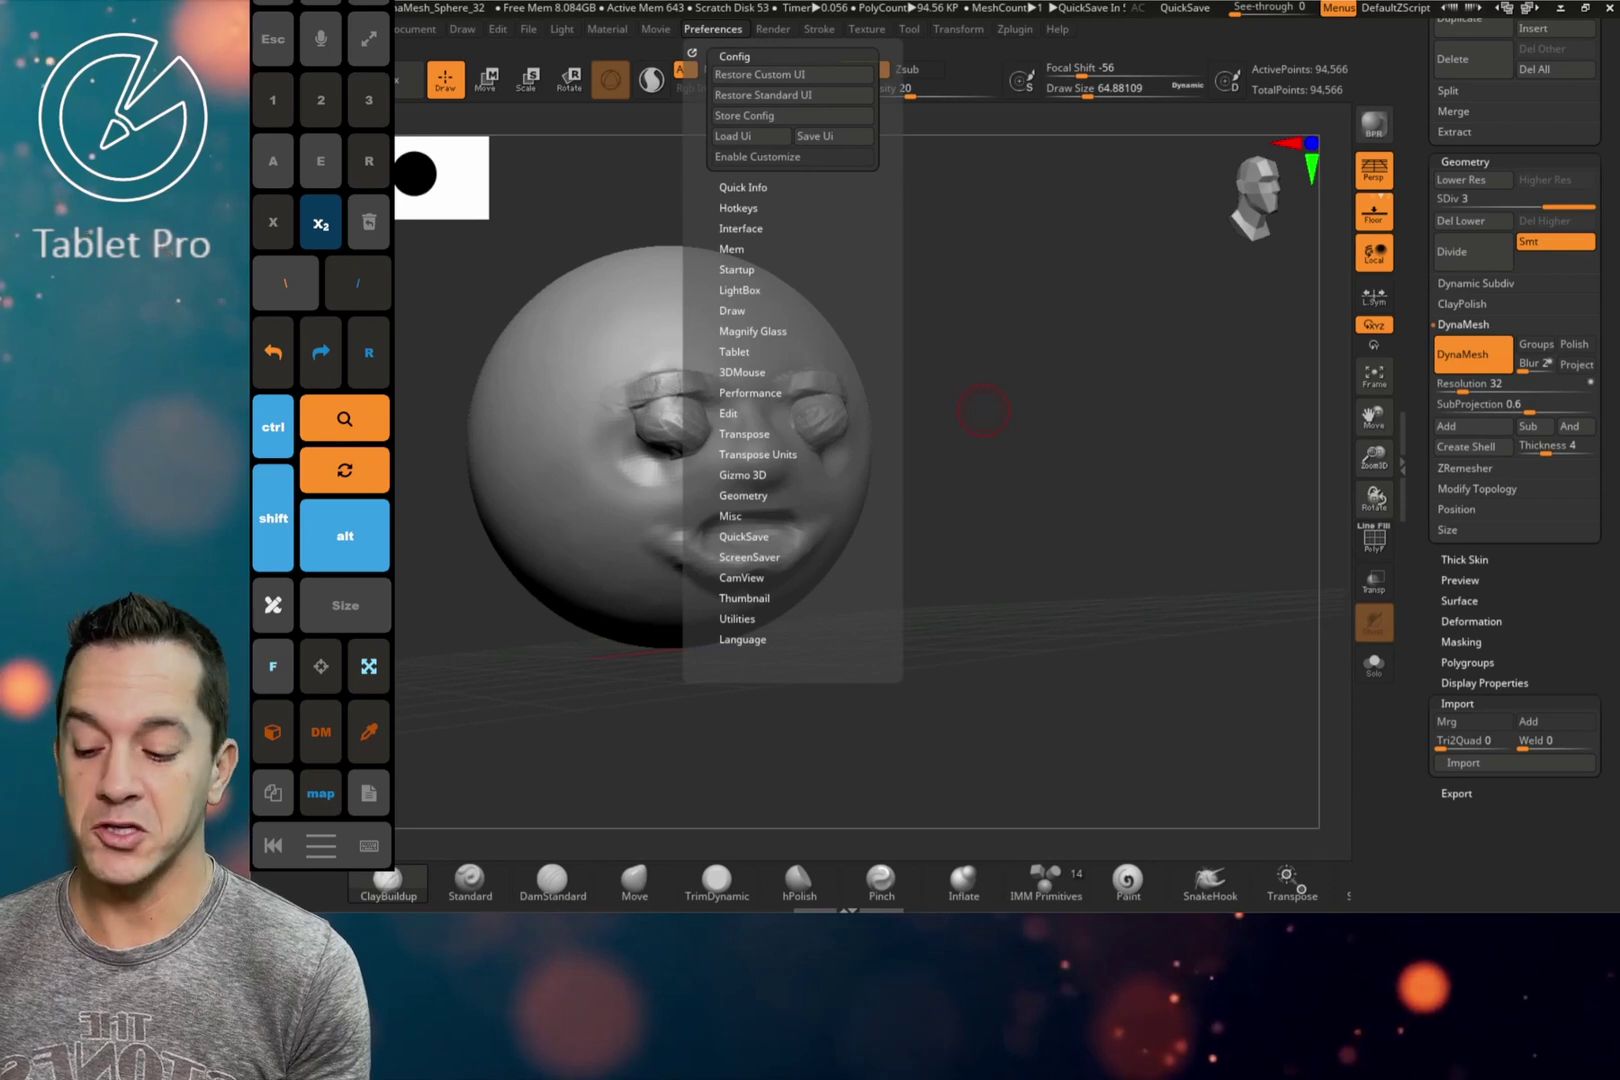
{"action": "left_click_drag", "start_coordinate": [983, 410], "coordinate": [969, 286]}
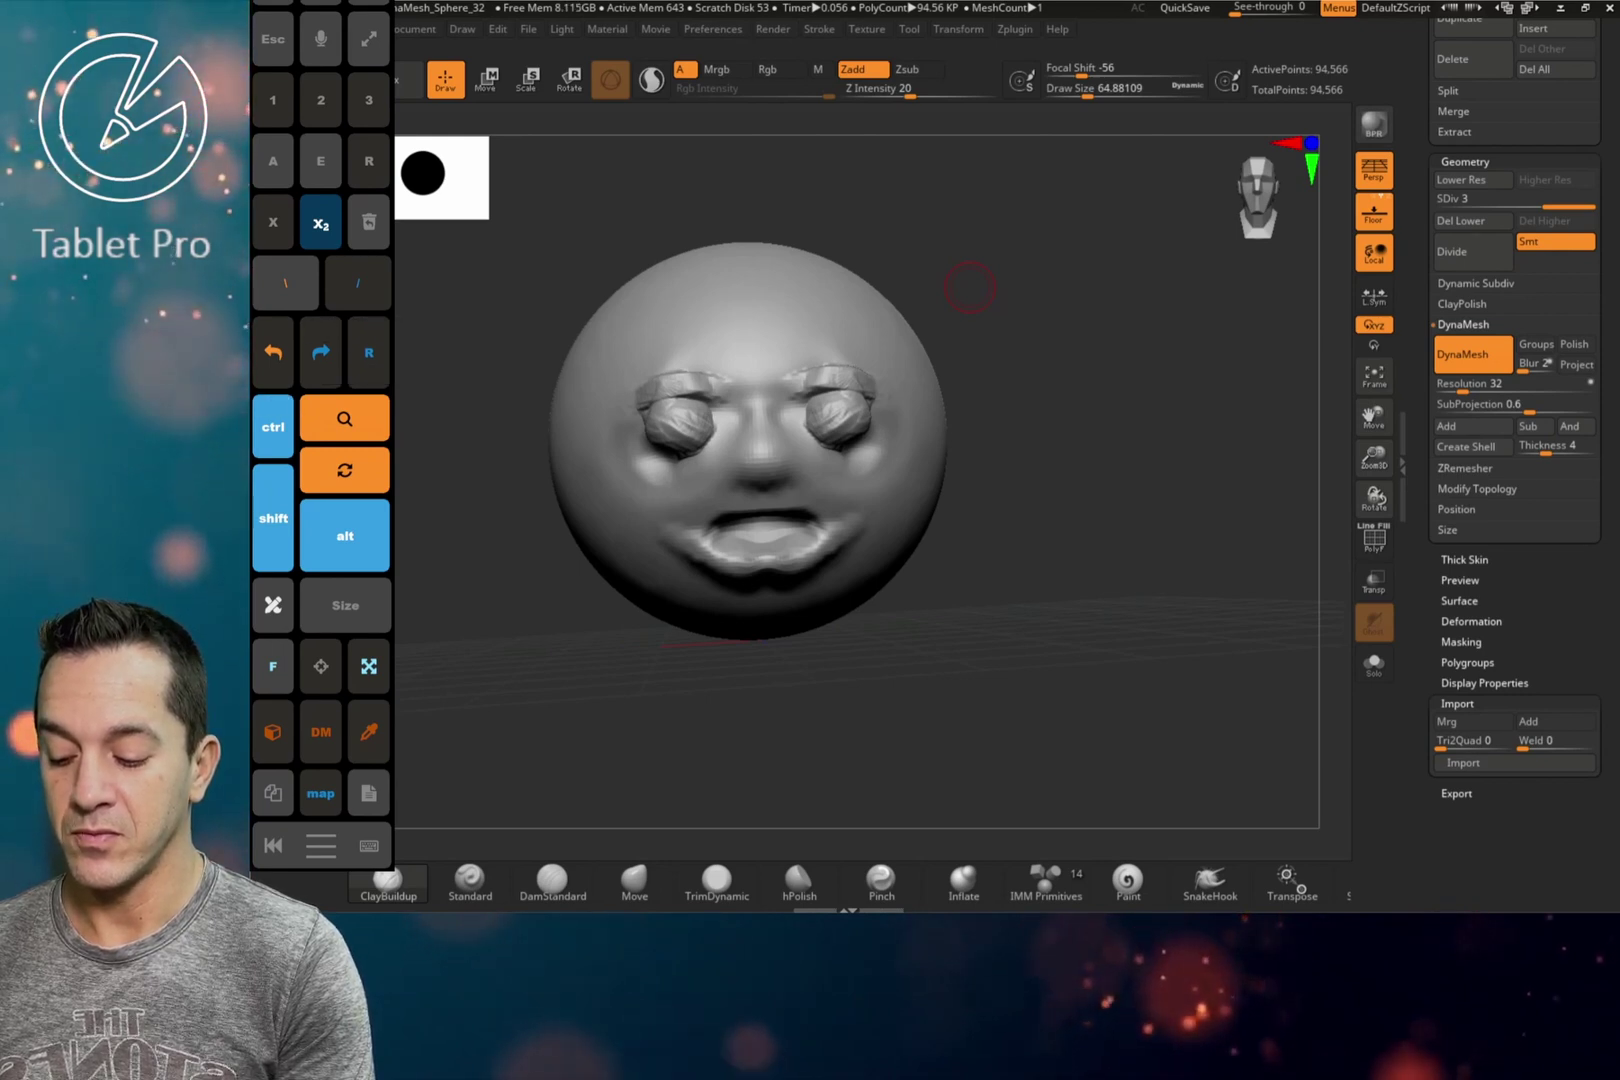
{"action": "key", "text": "shift"}
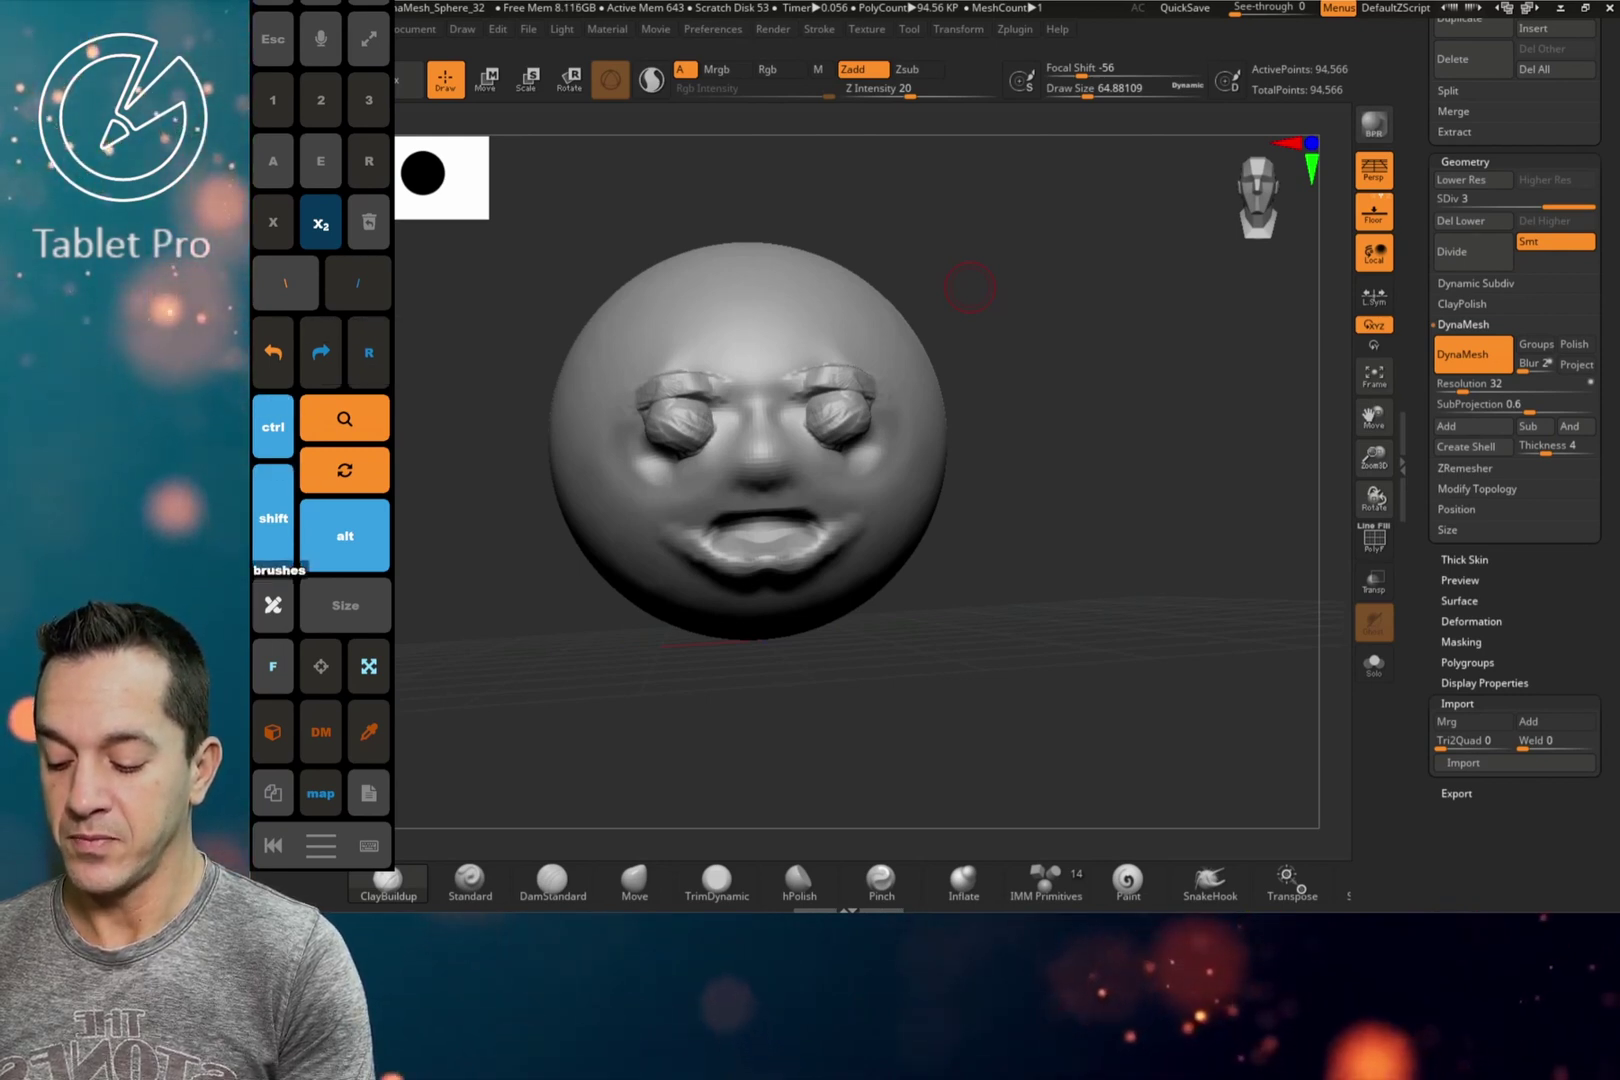
- Shift the artist pad slightly off its docked place and snap it back by reselecting the Artist pad mode
{"action": "left_click", "coordinate": [320, 845]}
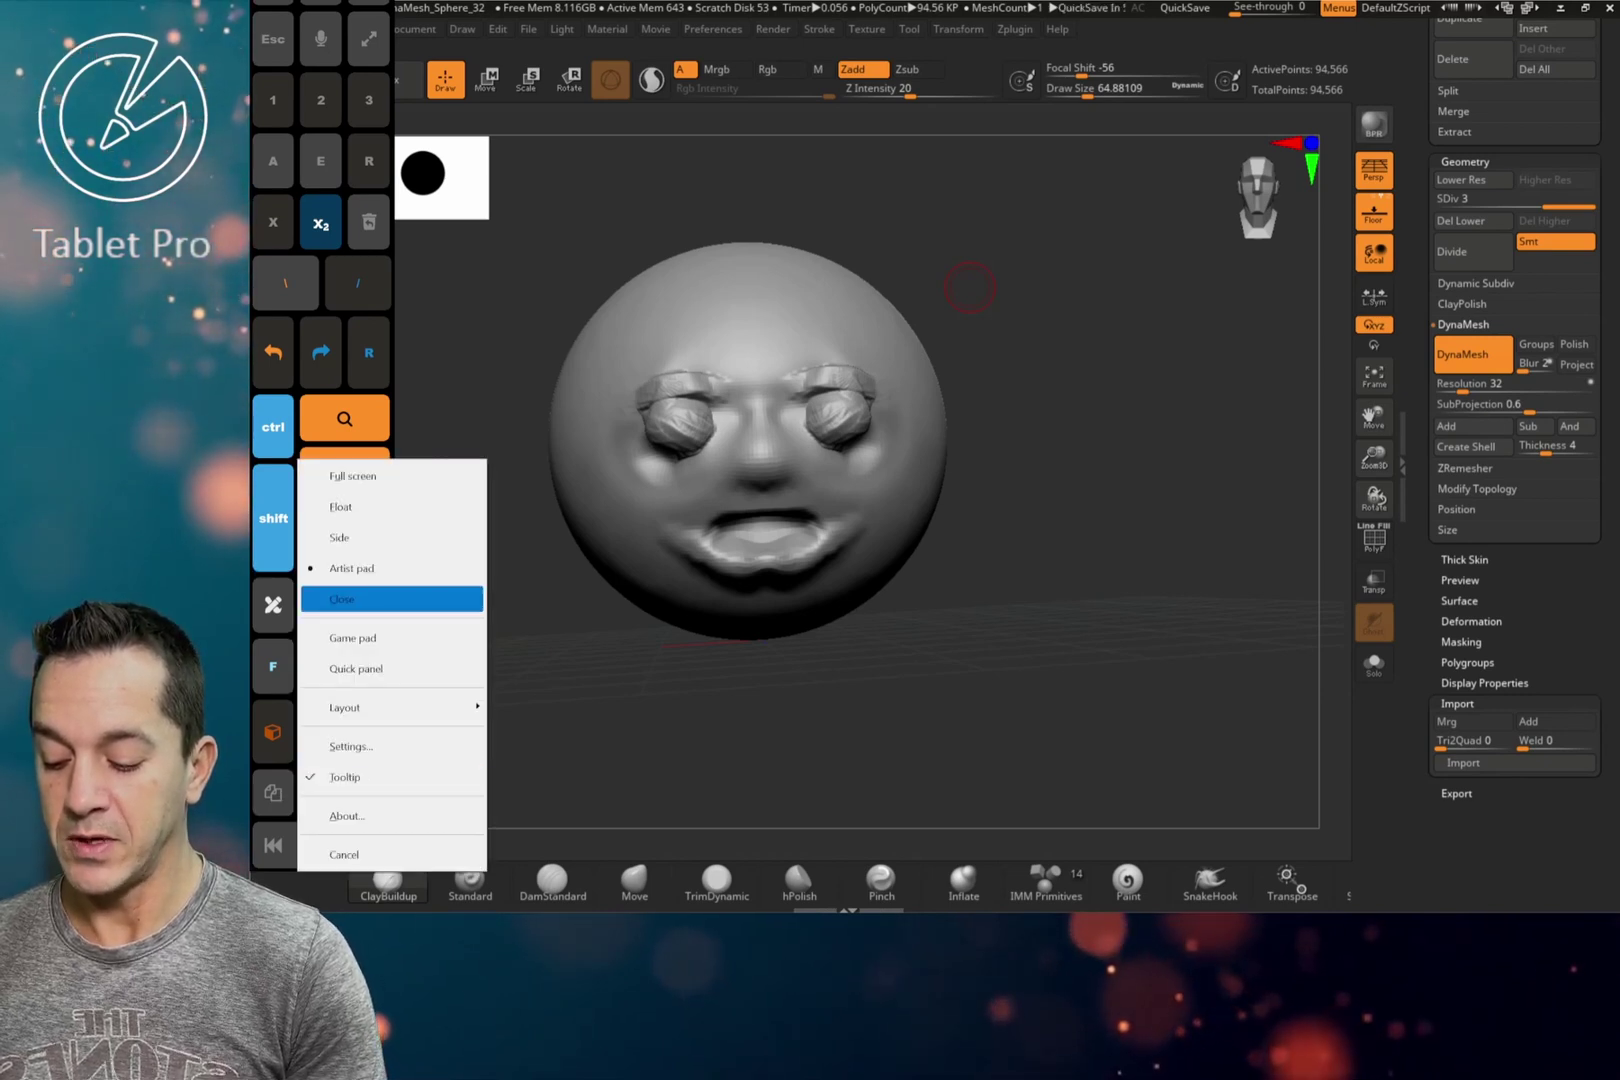
{"action": "left_click", "coordinate": [344, 854]}
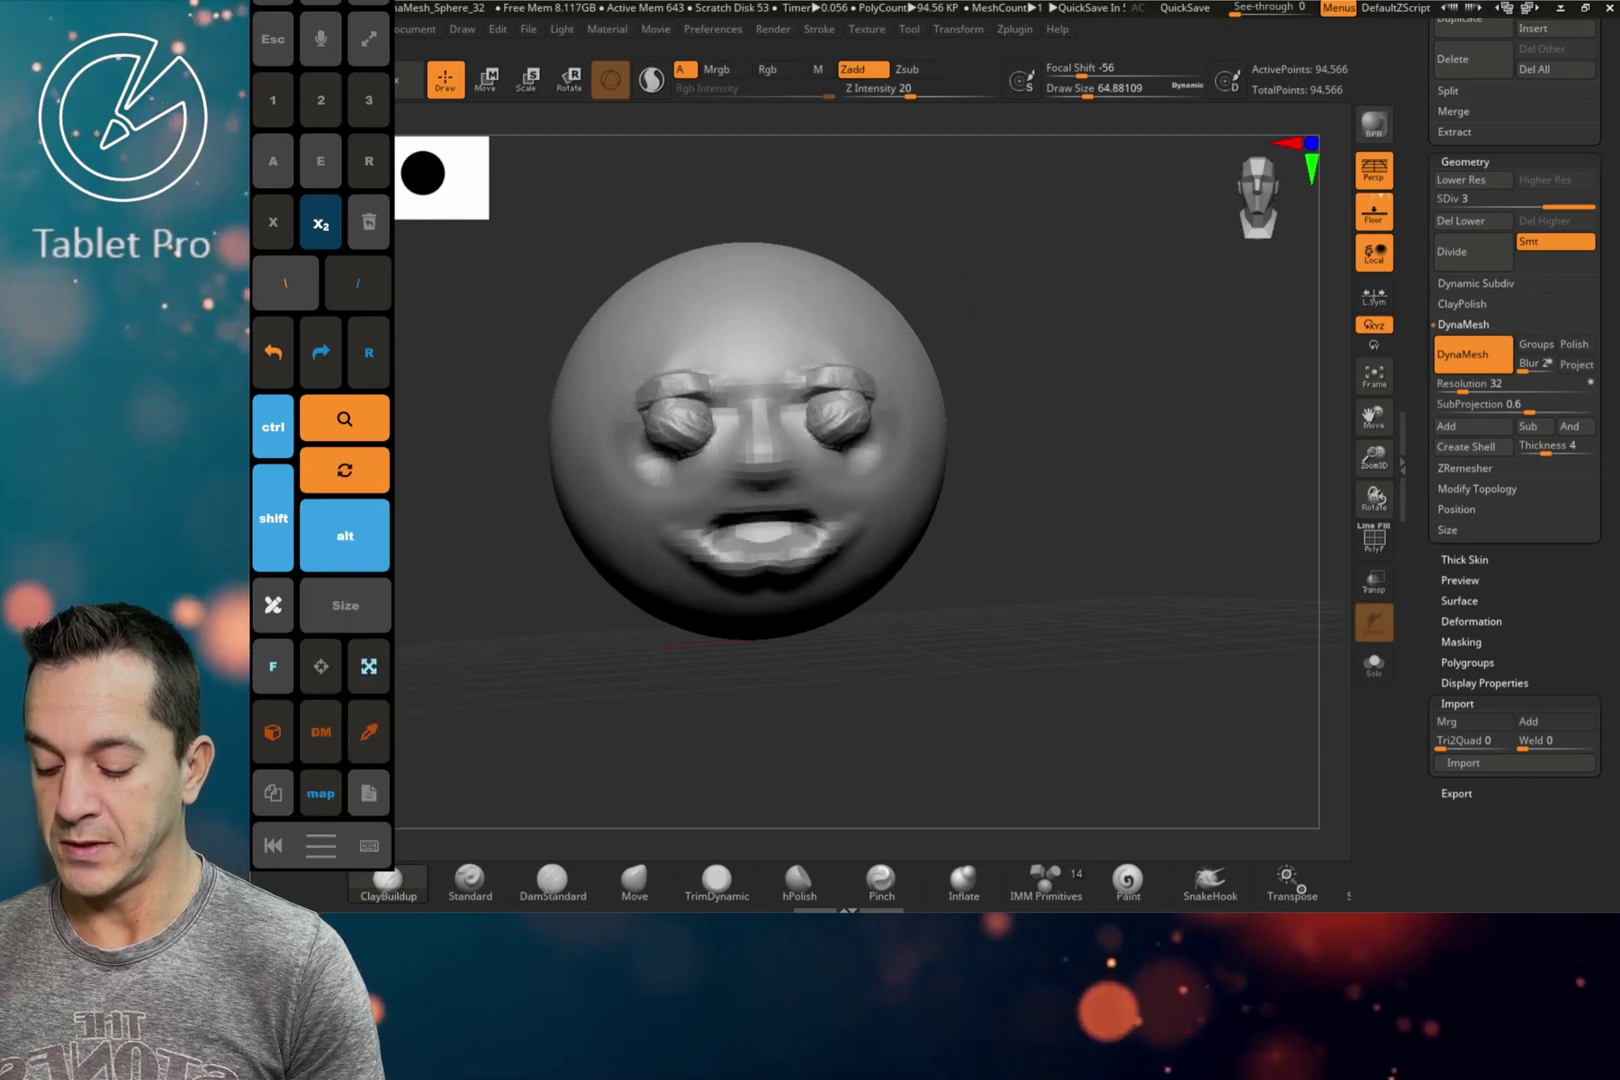
{"action": "mouse_move", "coordinate": [320, 845]}
{"action": "left_mouse_down"}
{"action": "mouse_move", "coordinate": [570, 852]}
{"action": "mouse_move", "coordinate": [329, 852]}
{"action": "left_mouse_up"}
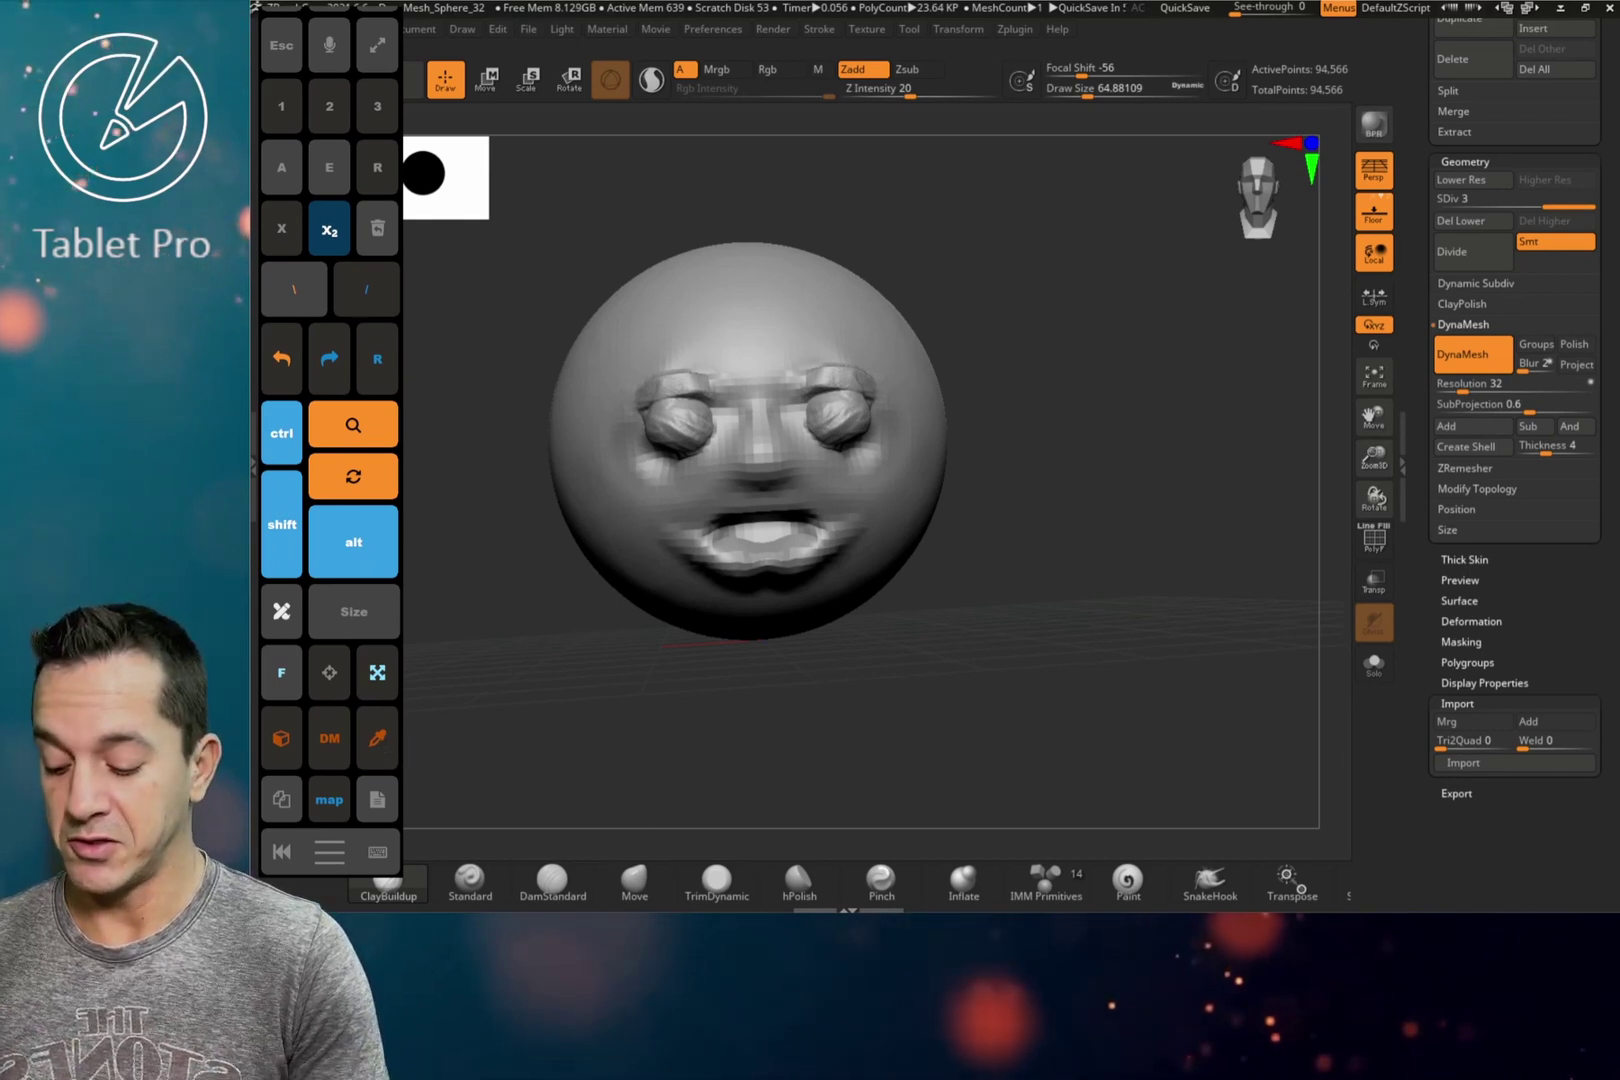
{"action": "left_click", "coordinate": [329, 851]}
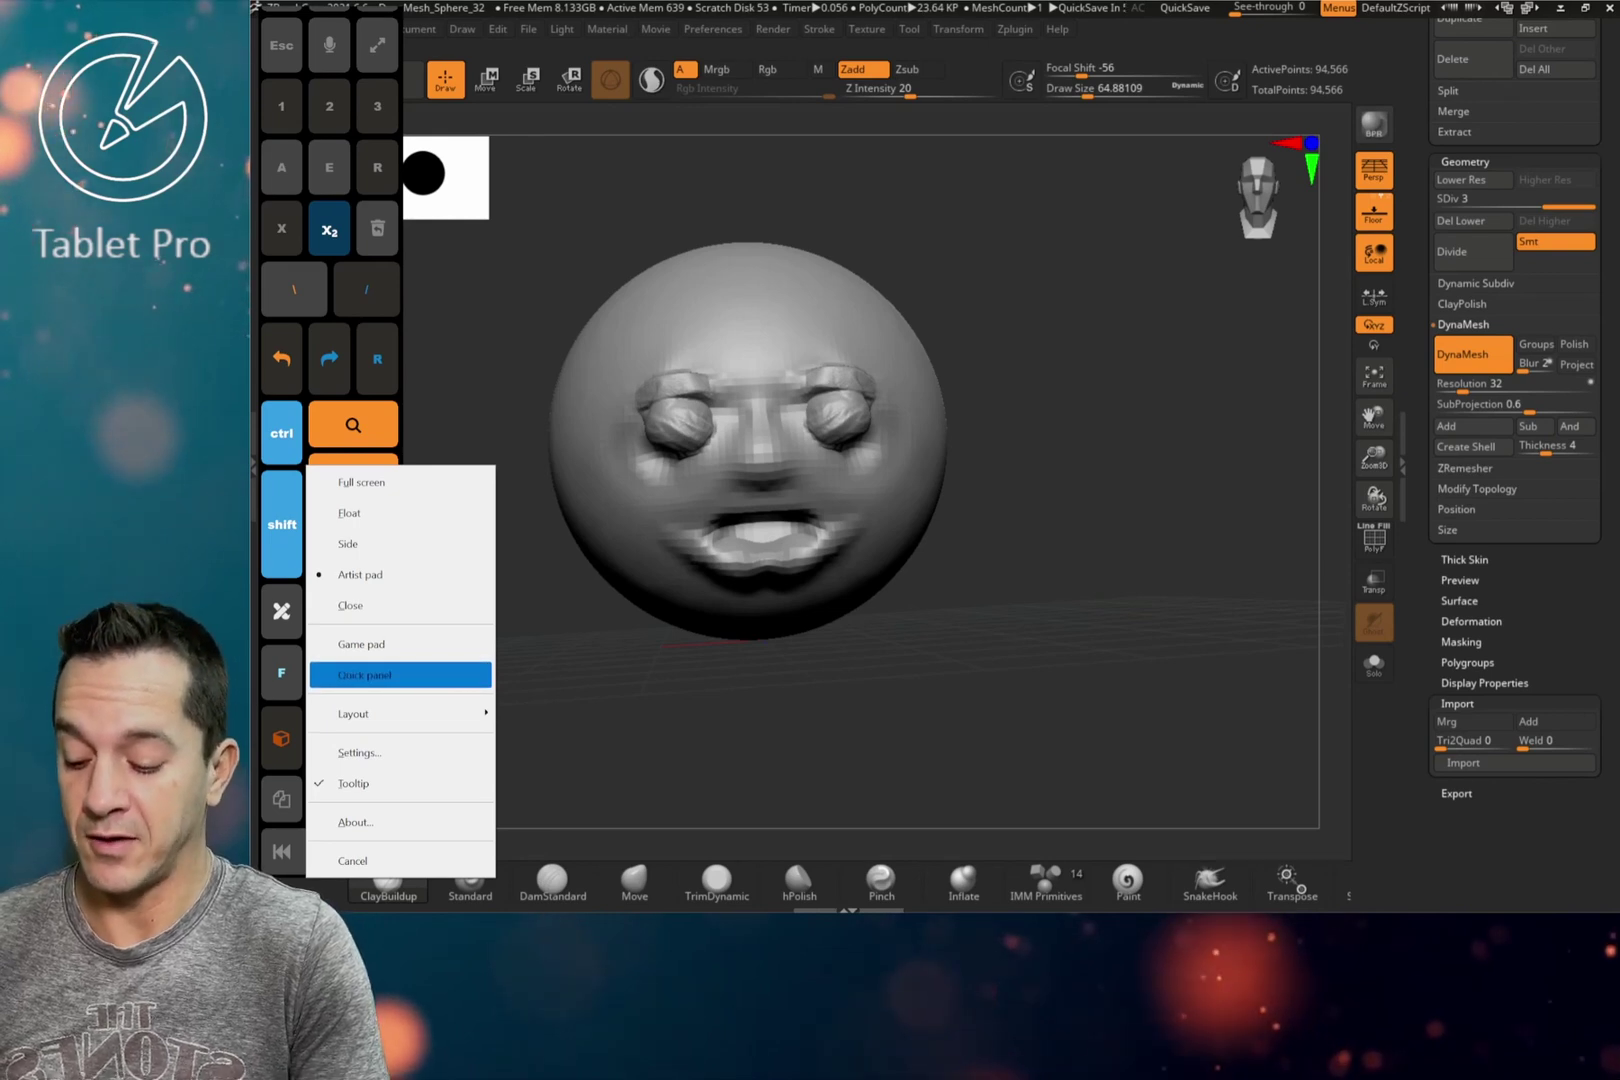
{"action": "left_click", "coordinate": [360, 574]}
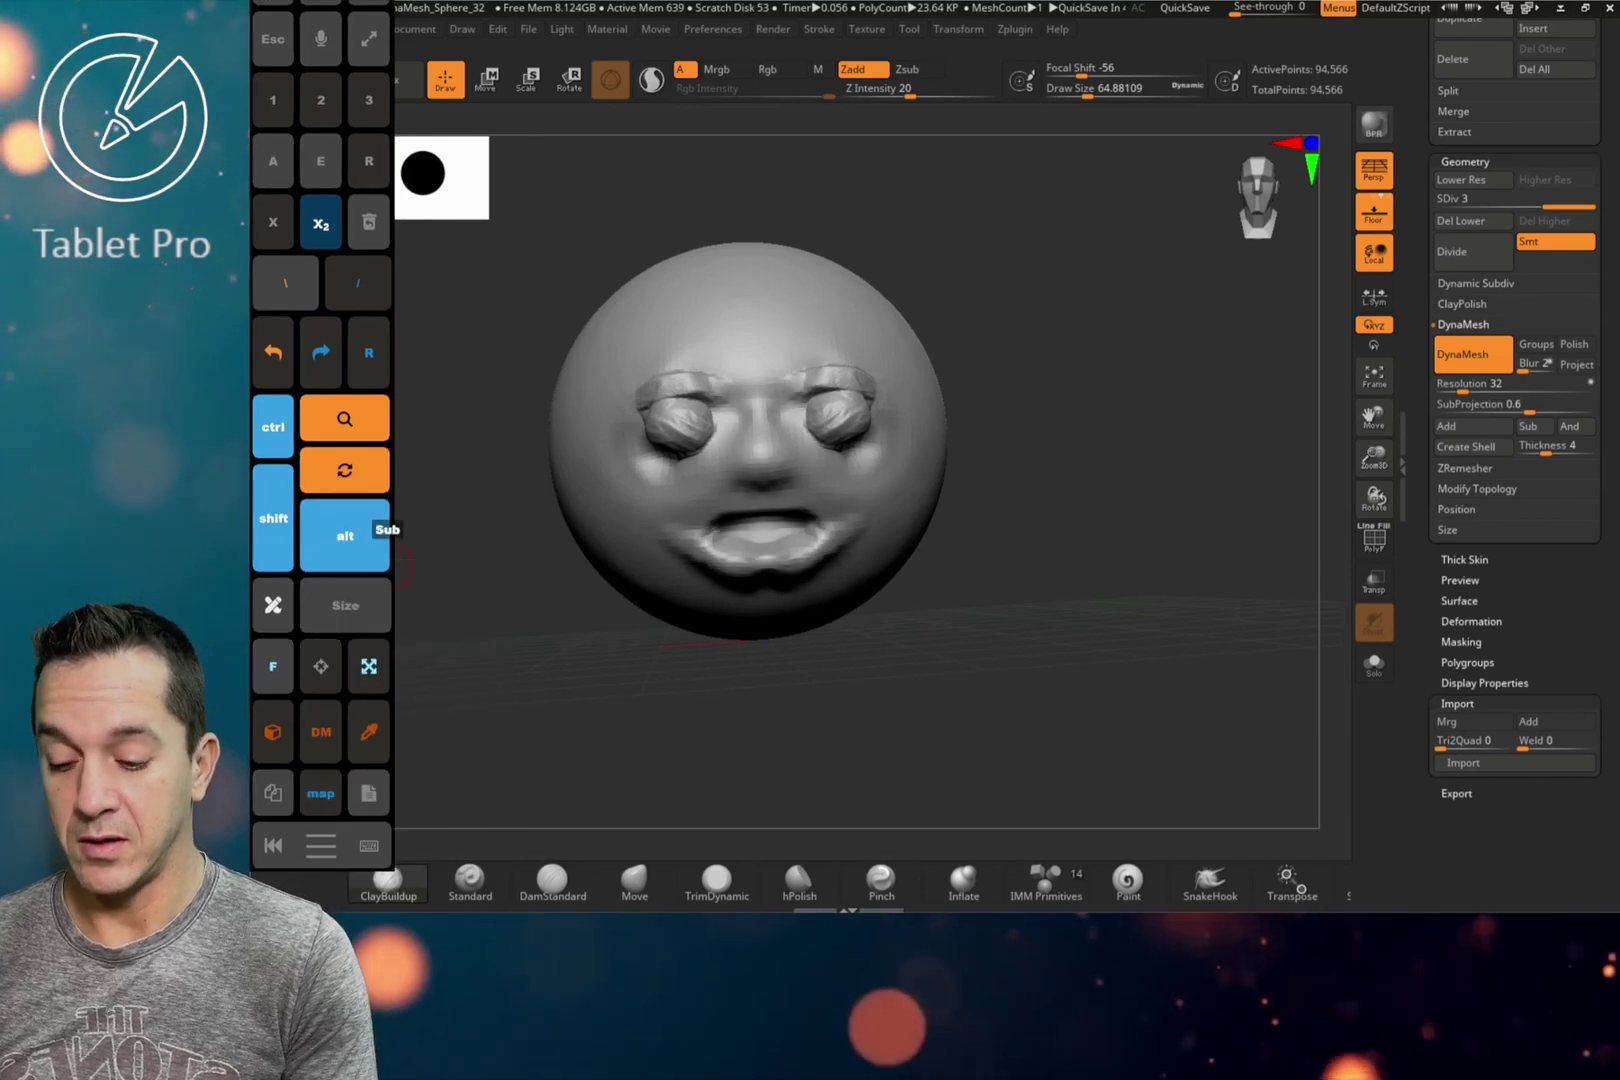
- Open the Tablet preferences and examine the Tablet Driver API options Wintab, Stylus and WM_Event
{"action": "left_click", "coordinate": [712, 29]}
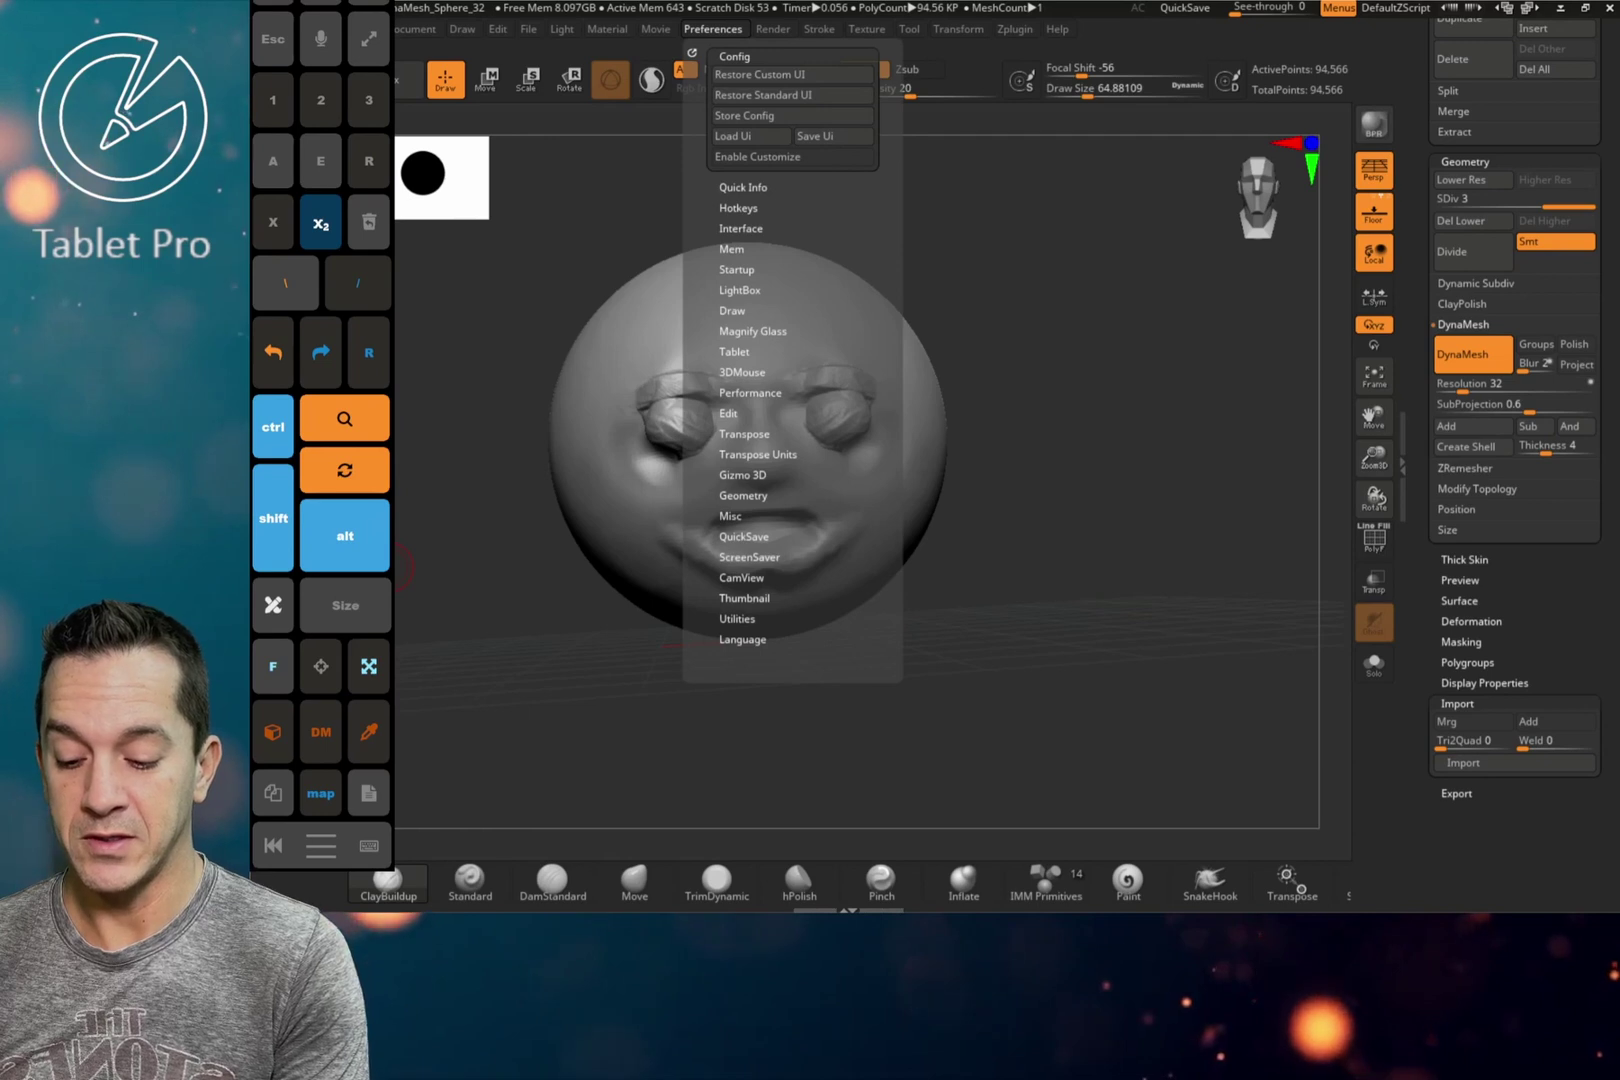
{"action": "left_click", "coordinate": [734, 351]}
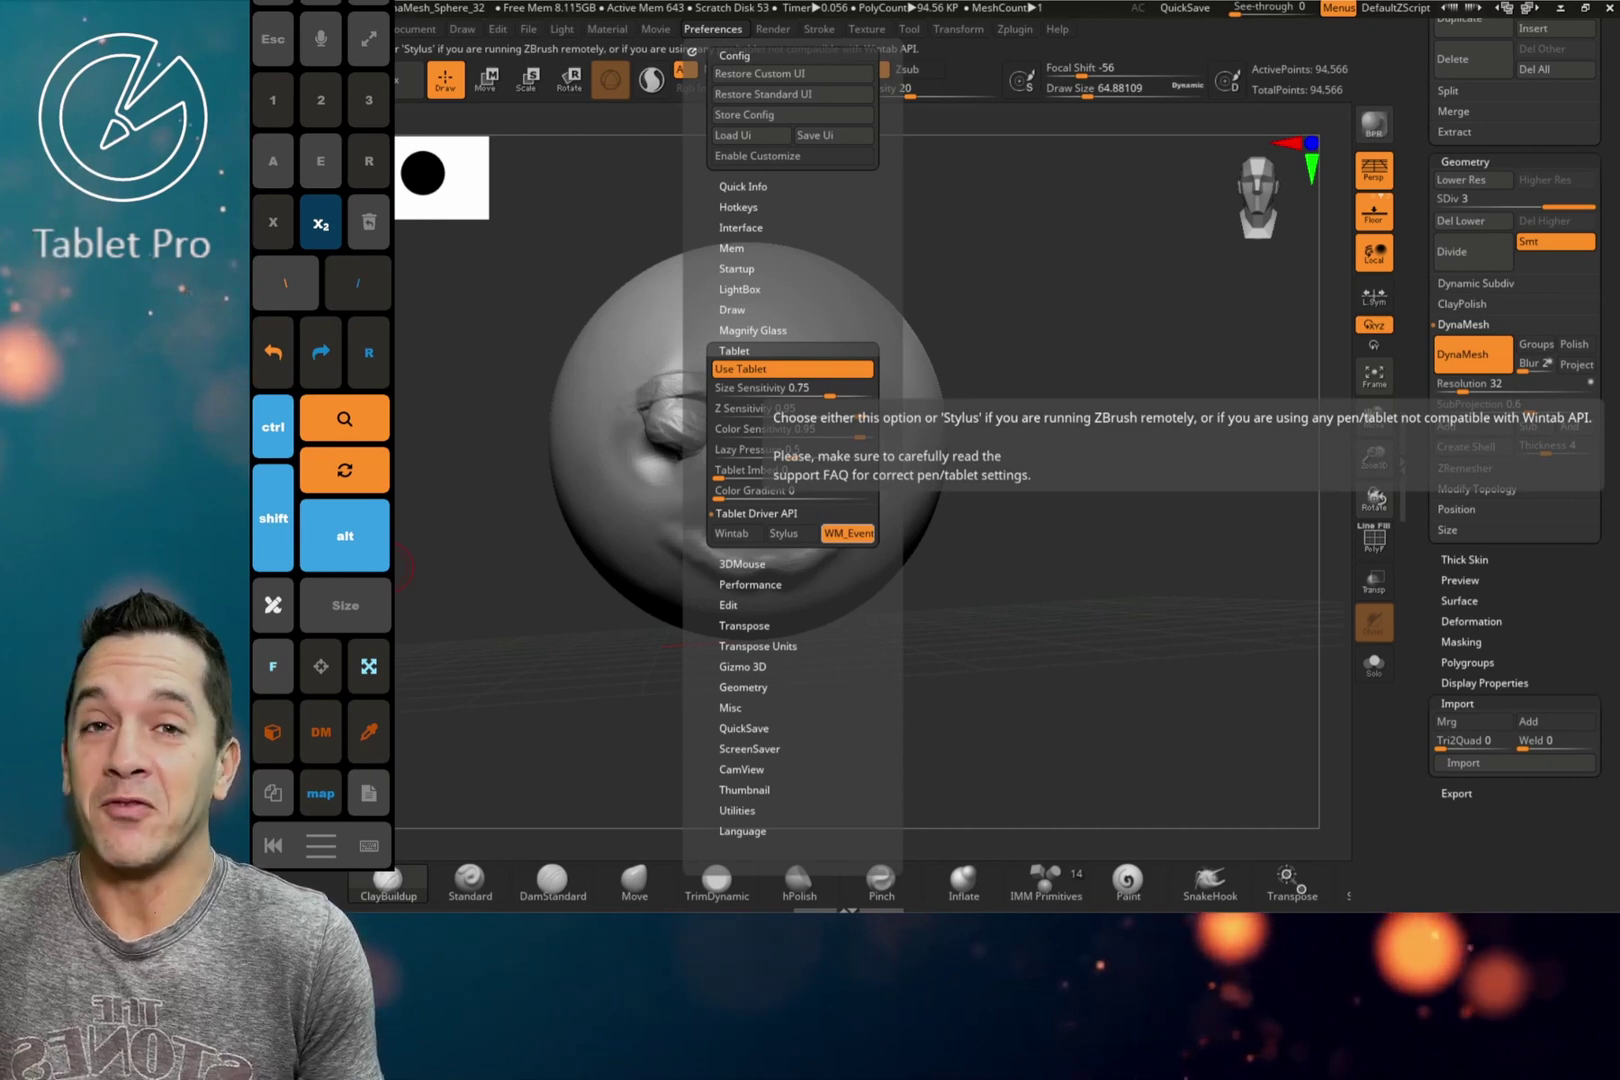
{"action": "mouse_move", "coordinate": [1075, 525]}
{"action": "left_mouse_down"}
{"action": "mouse_move", "coordinate": [1031, 546]}
{"action": "mouse_move", "coordinate": [1190, 540]}
{"action": "mouse_move", "coordinate": [1032, 510]}
{"action": "left_mouse_up"}
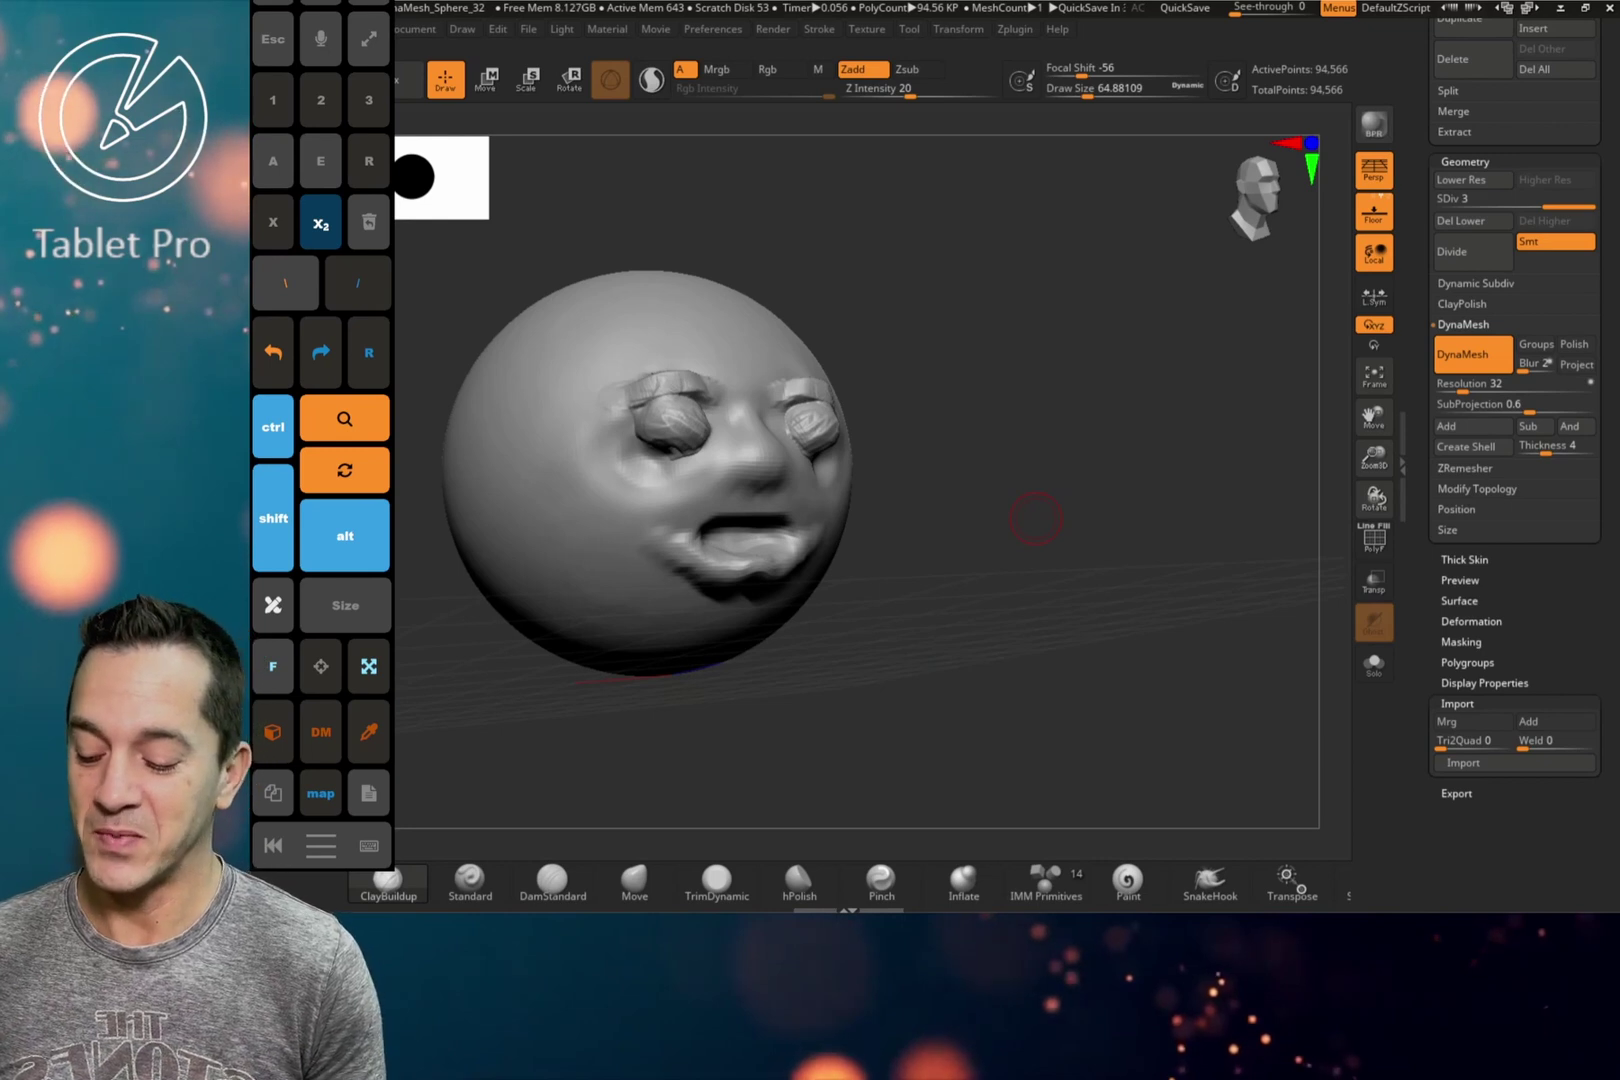
{"action": "mouse_move", "coordinate": [1036, 519]}
{"action": "left_mouse_down"}
{"action": "mouse_move", "coordinate": [900, 455]}
{"action": "mouse_move", "coordinate": [1015, 355]}
{"action": "mouse_move", "coordinate": [951, 405]}
{"action": "left_mouse_up"}
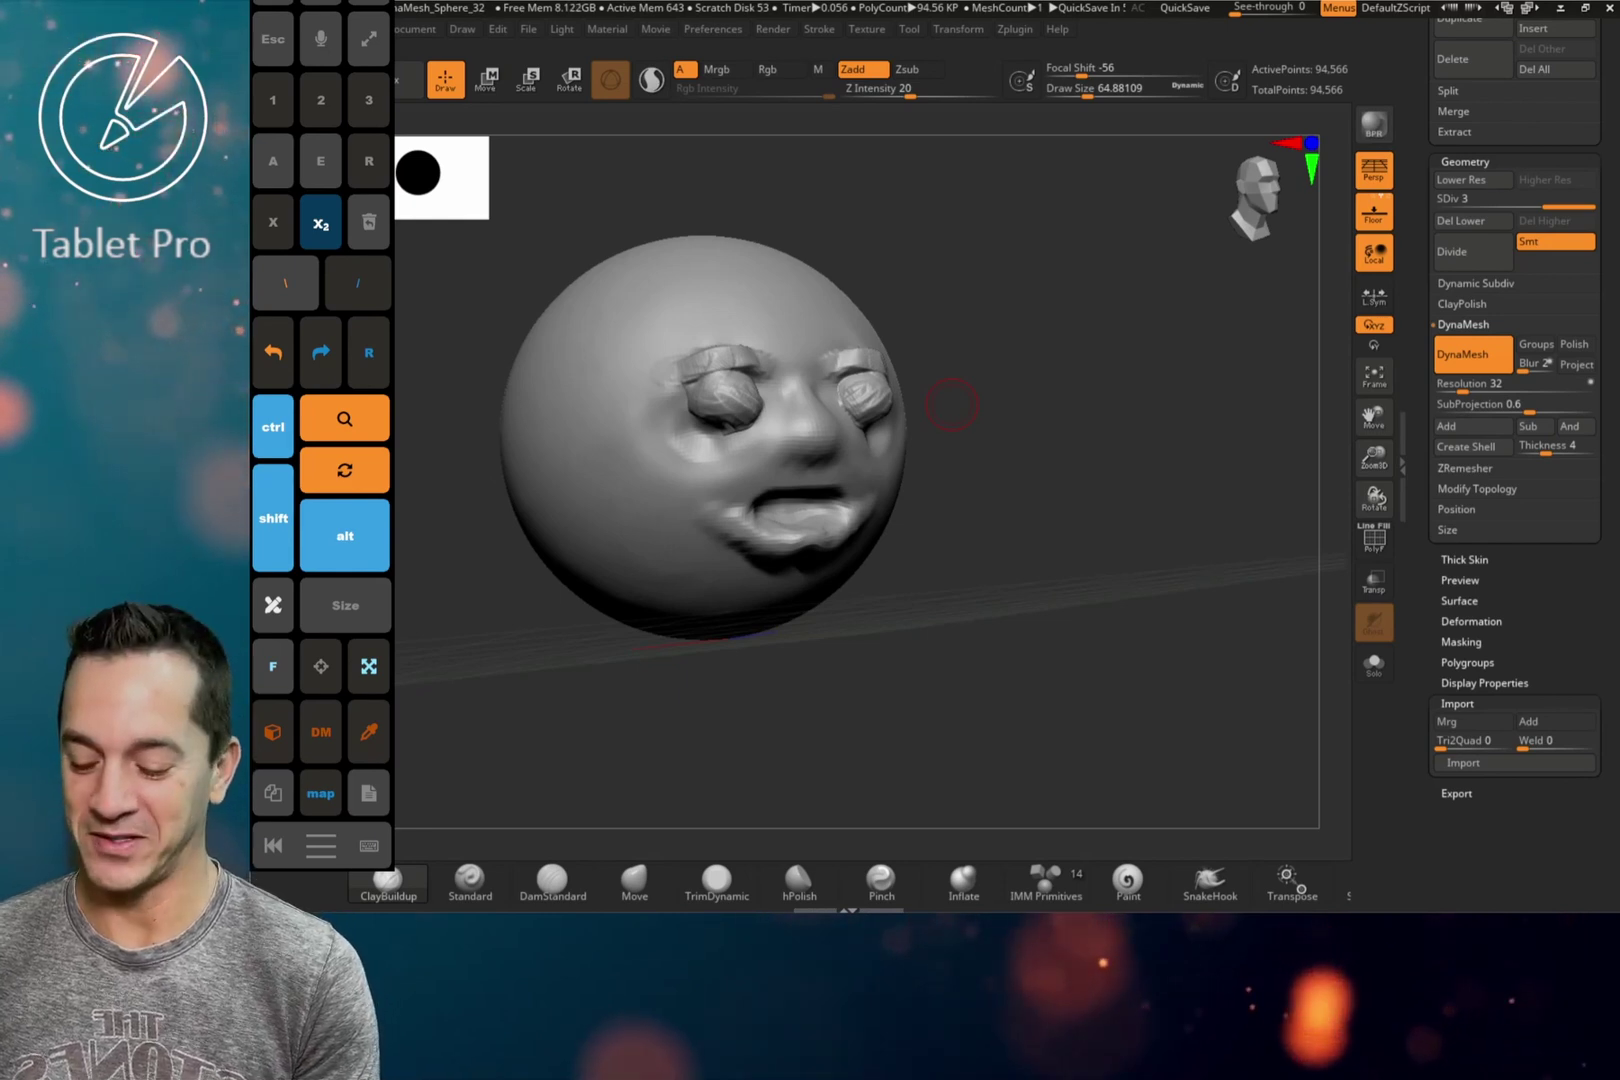
{"action": "left_click_drag", "start_coordinate": [952, 404], "coordinate": [1016, 402], "text": "alt"}
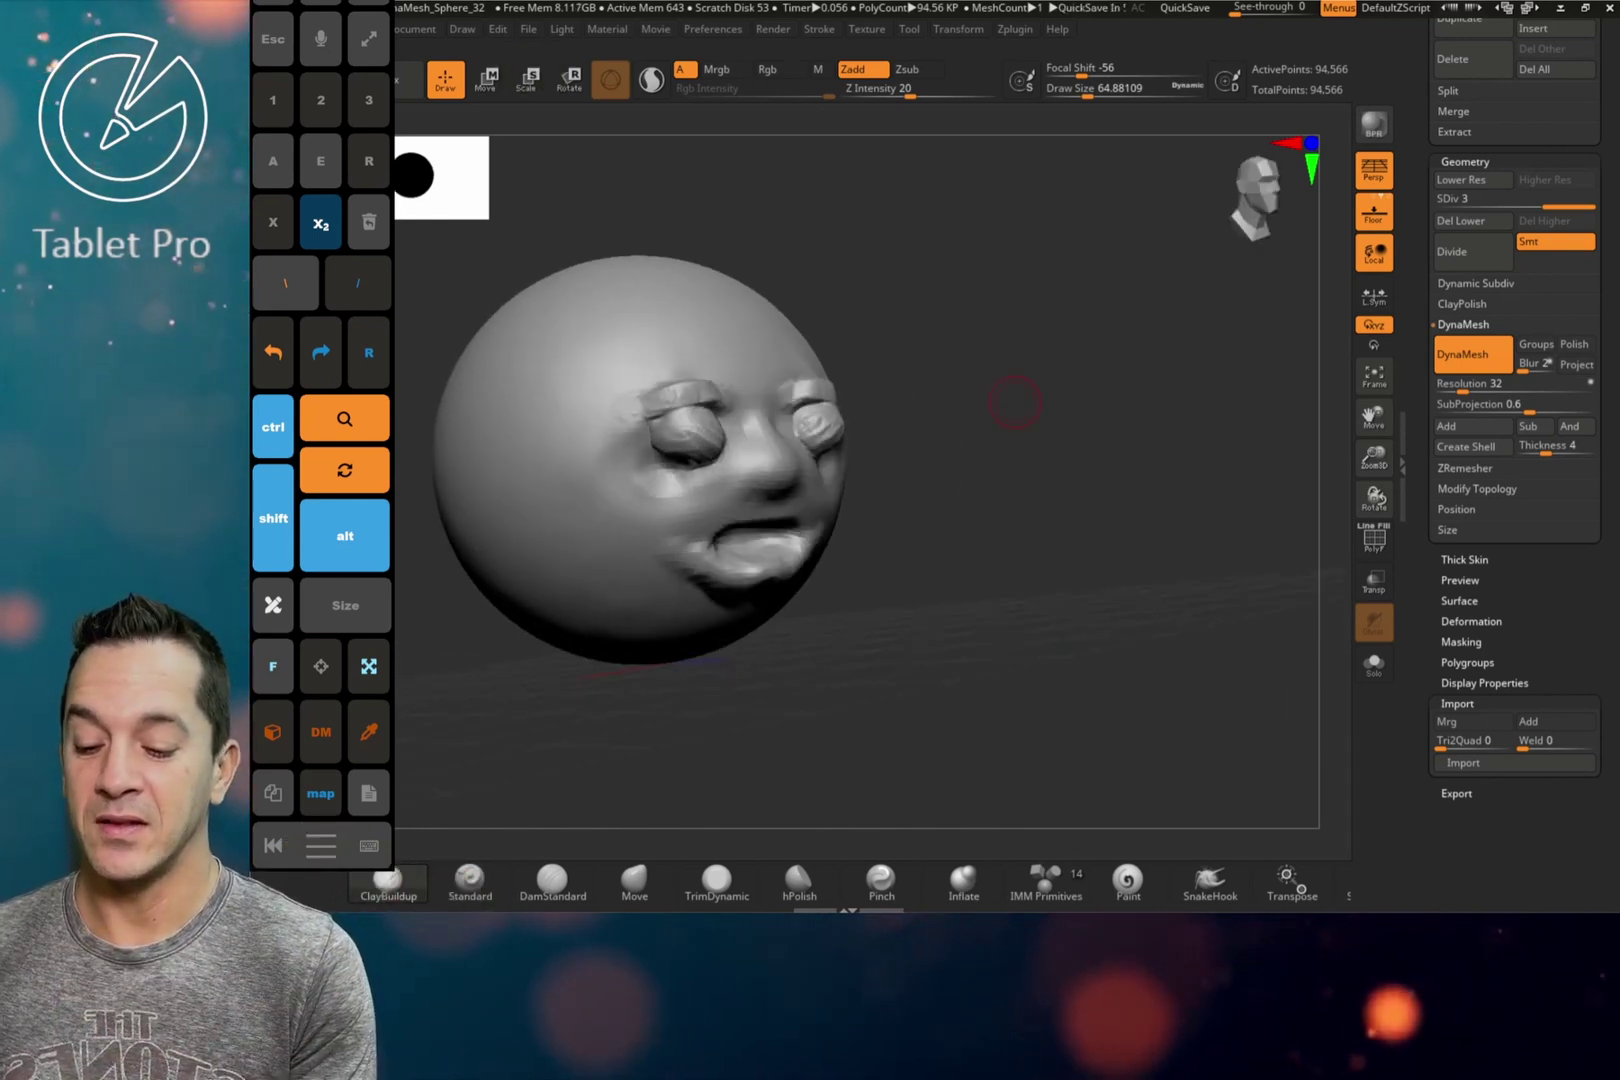
{"action": "left_click", "coordinate": [712, 29]}
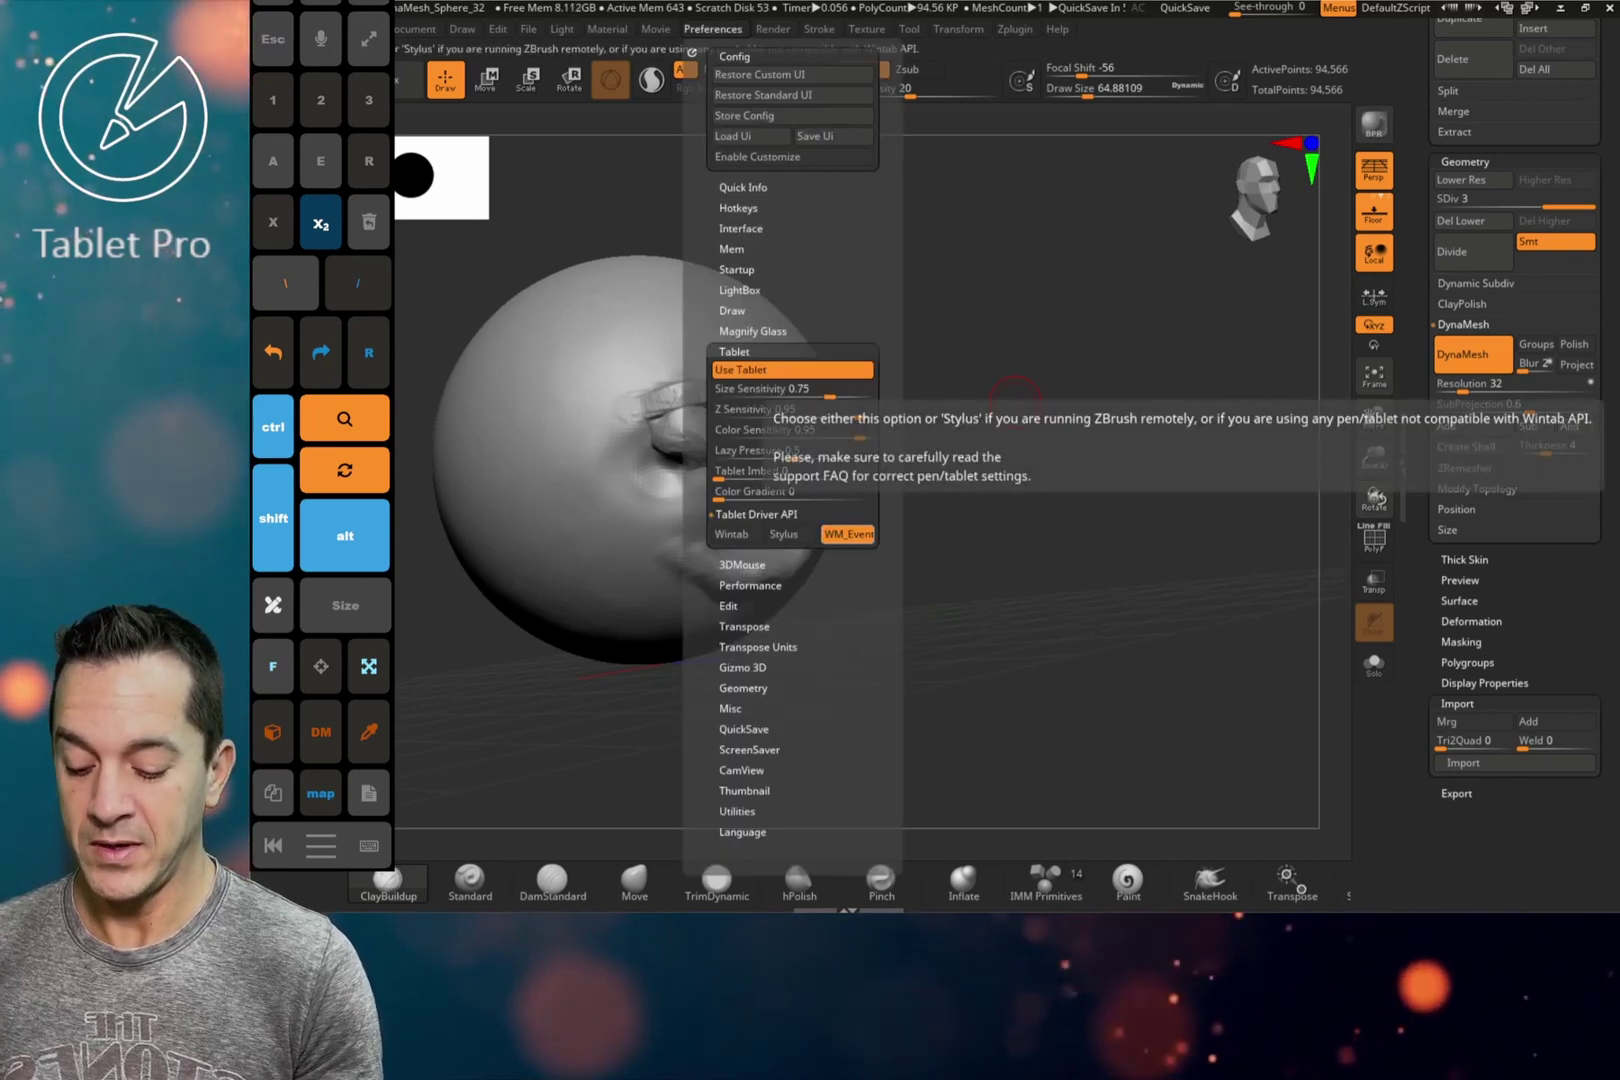
{"action": "left_click", "coordinate": [750, 585]}
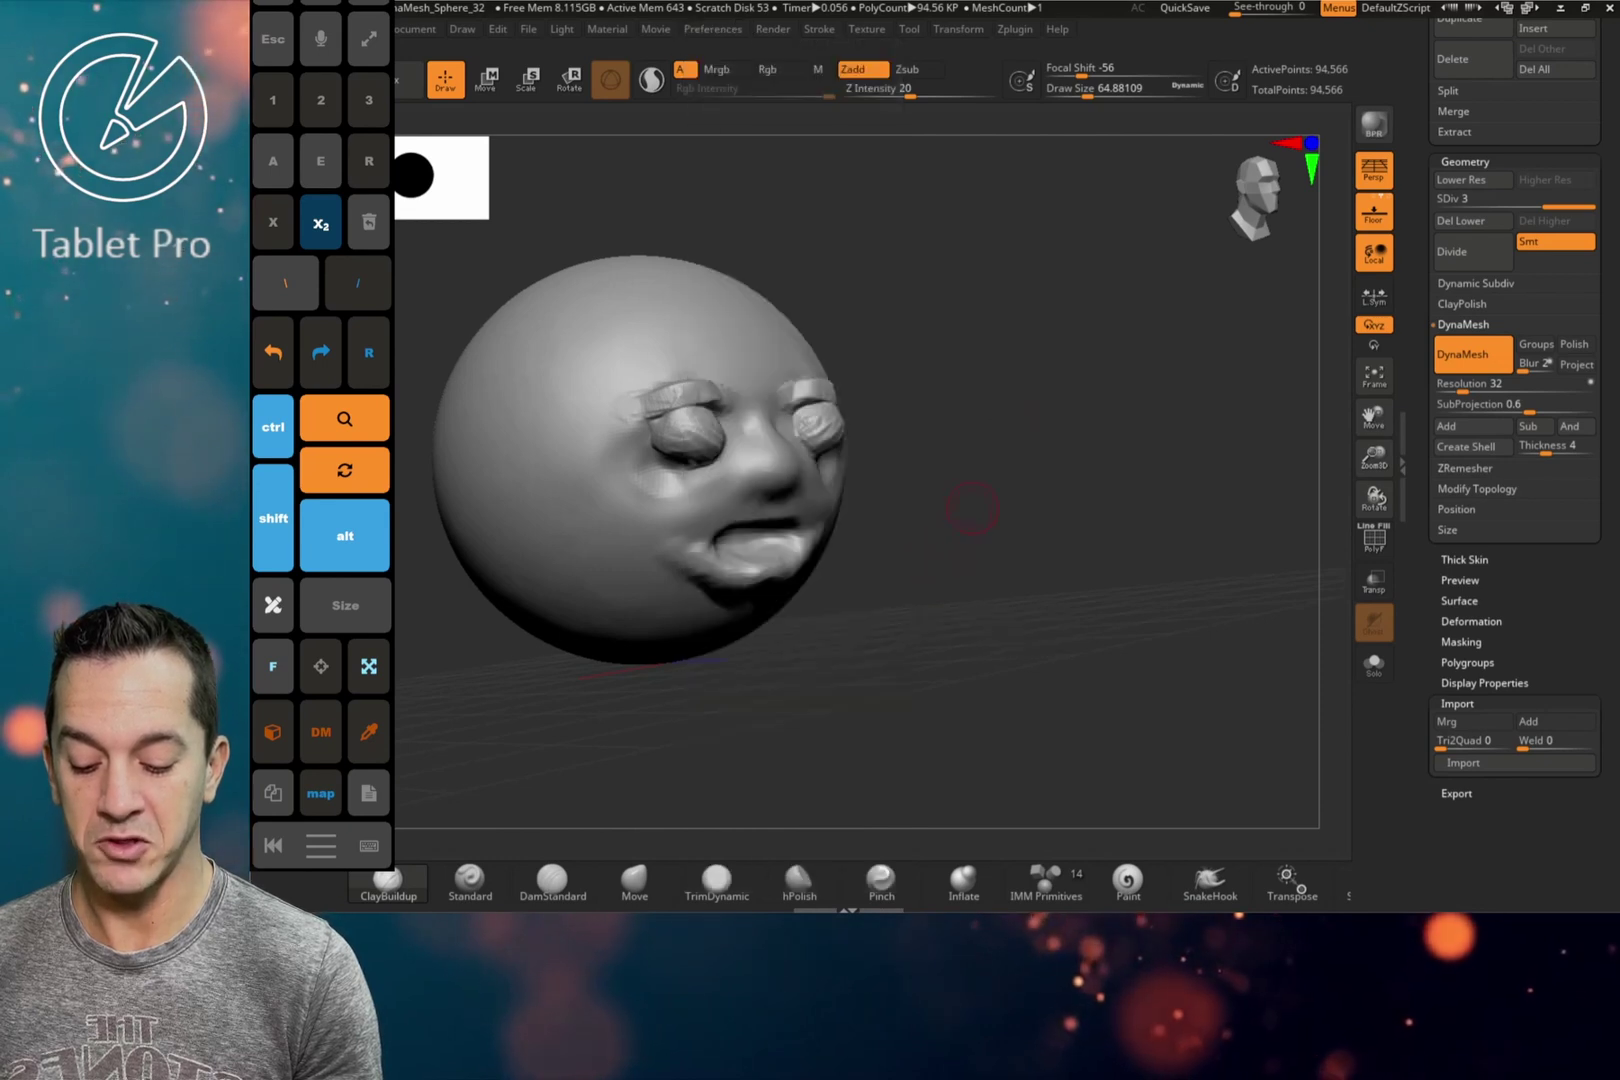
{"action": "left_click_drag", "start_coordinate": [974, 501], "coordinate": [978, 491]}
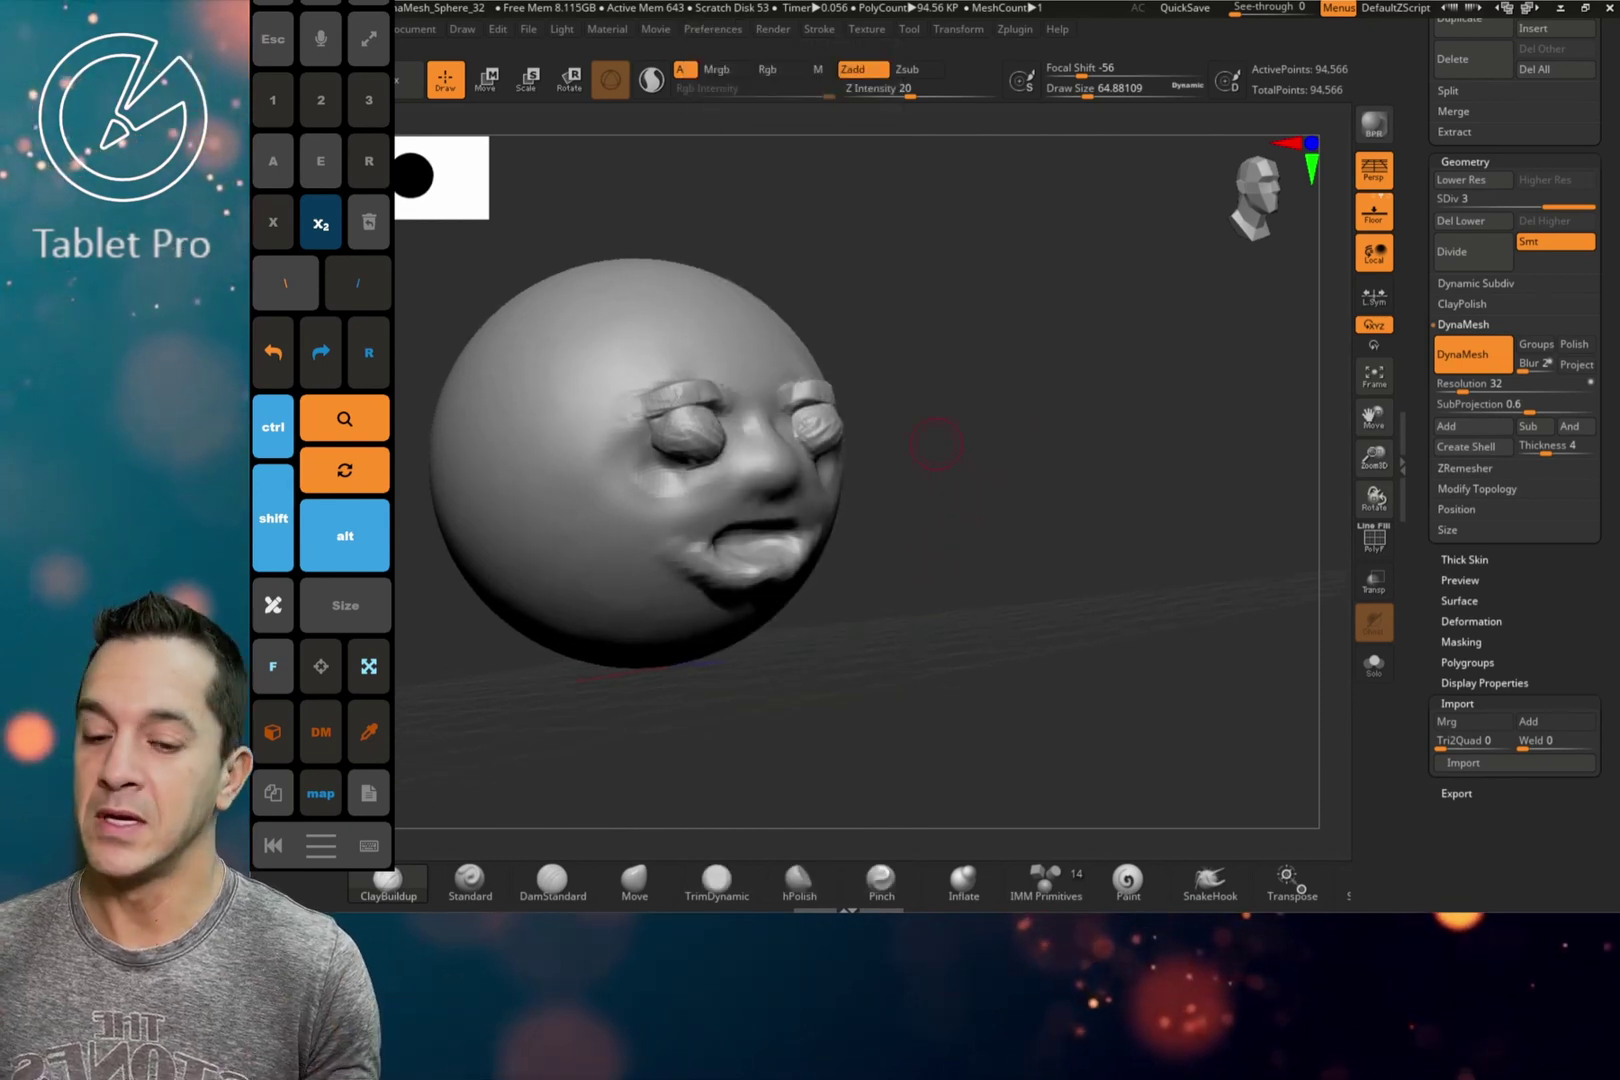